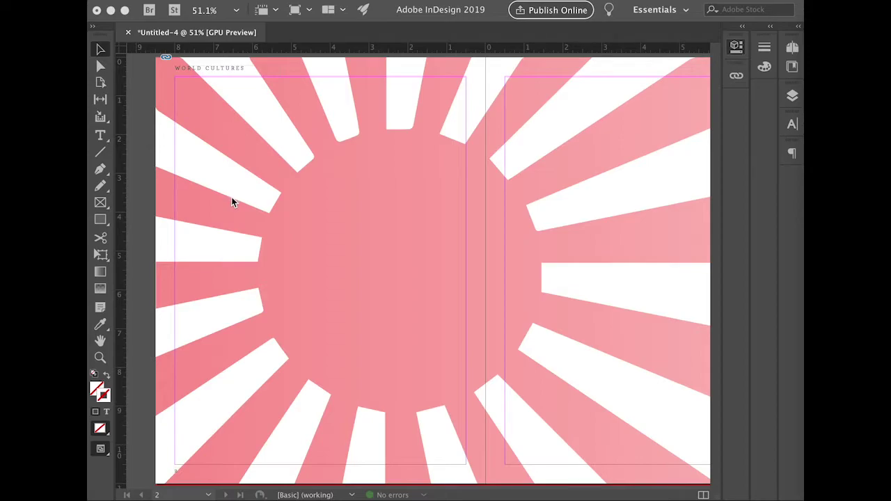
# - Place Kimonos and Video Games.doc on page 2 in a frame spanning the margins, from about 1.5 in down to the bottom margin
pyautogui.click(404, 25)
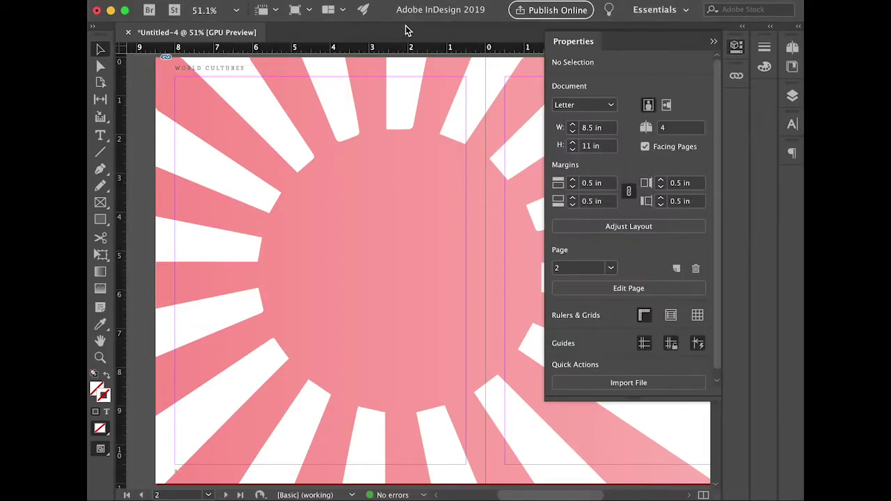
pyautogui.click(714, 44)
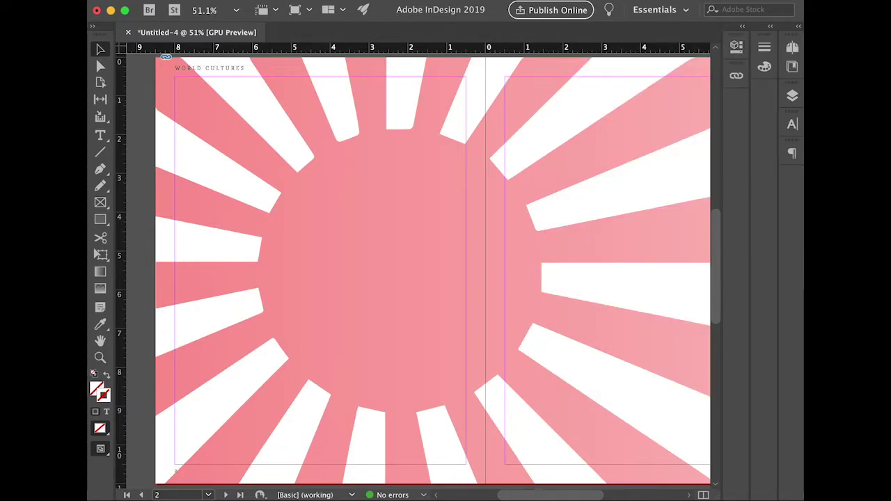
pyautogui.press('super+d')
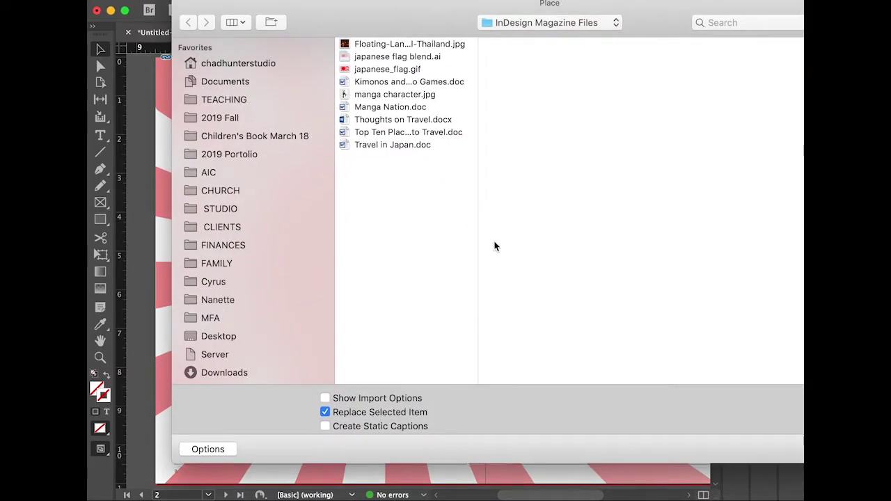
pyautogui.moveTo(479, 158); pyautogui.dragTo(551, 160)
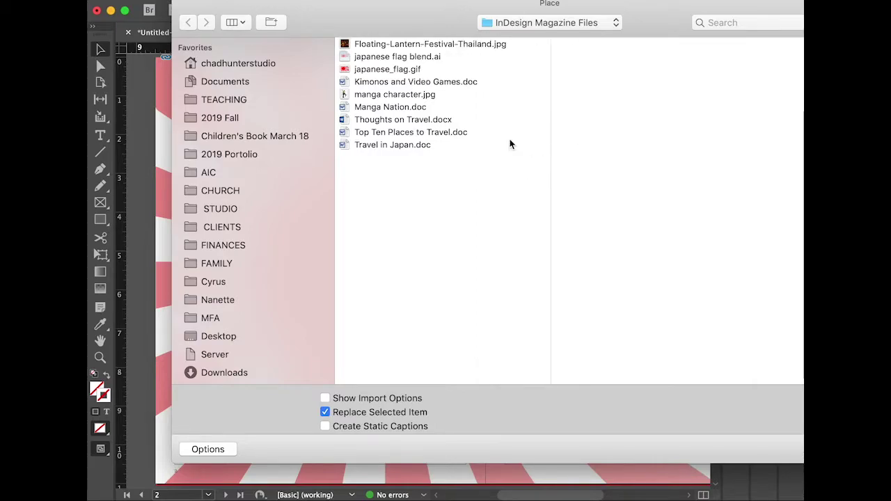
pyautogui.doubleClick(414, 81)
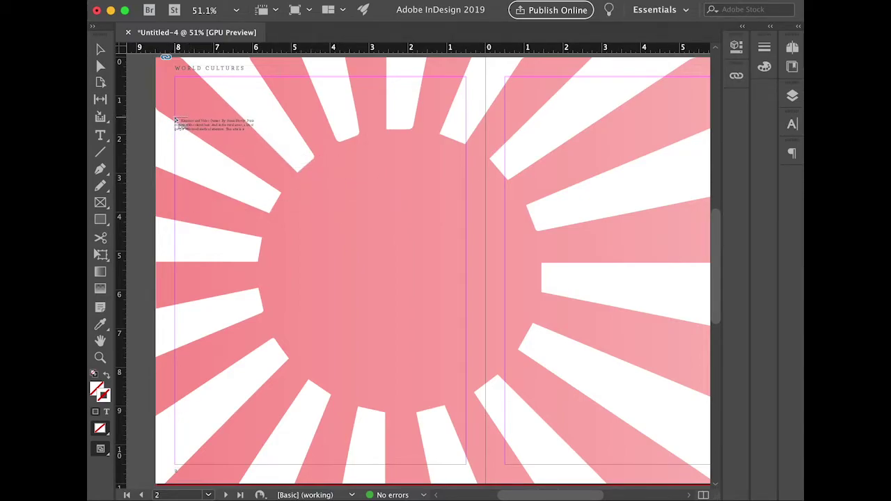
pyautogui.moveTo(175, 119); pyautogui.dragTo(465, 459)
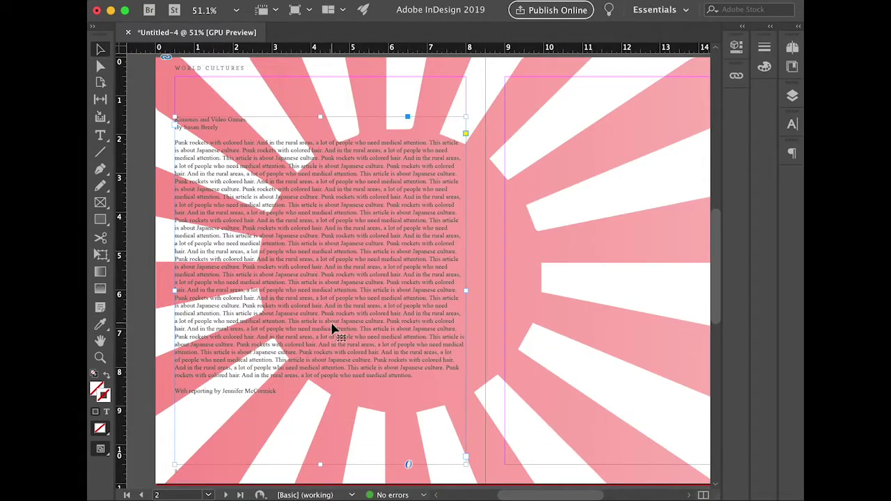
# - Create a paragraph style named Body from the "In This Issue" body text on page 1
pyautogui.press('t')
pyautogui.scroll(10, 341, 321)
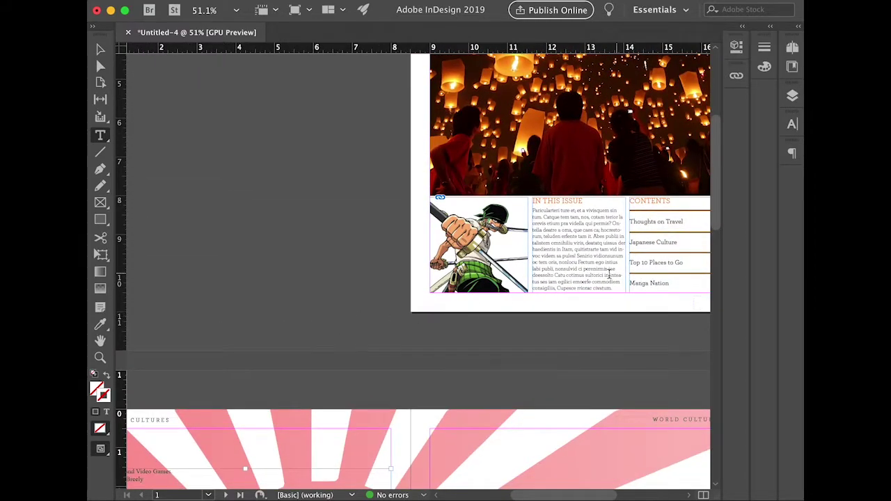
pyautogui.moveTo(609, 275); pyautogui.dragTo(549, 231)
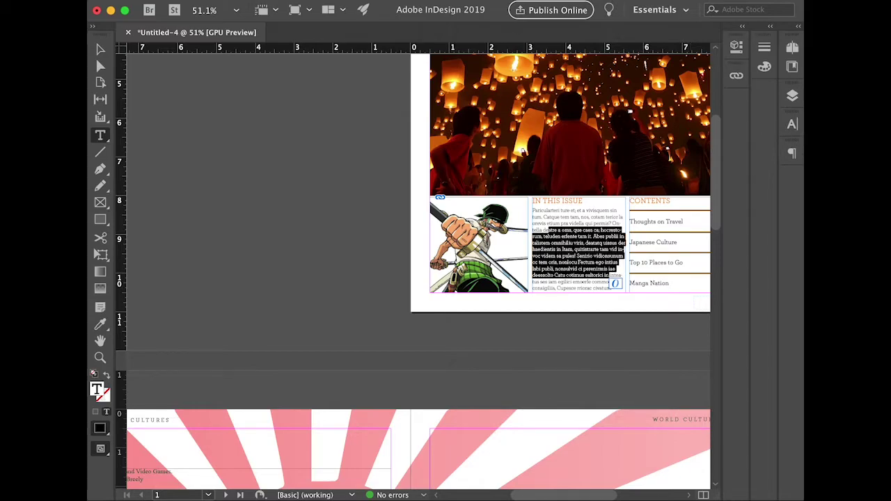
pyautogui.click(105, 0)
pyautogui.moveTo(193, 117)
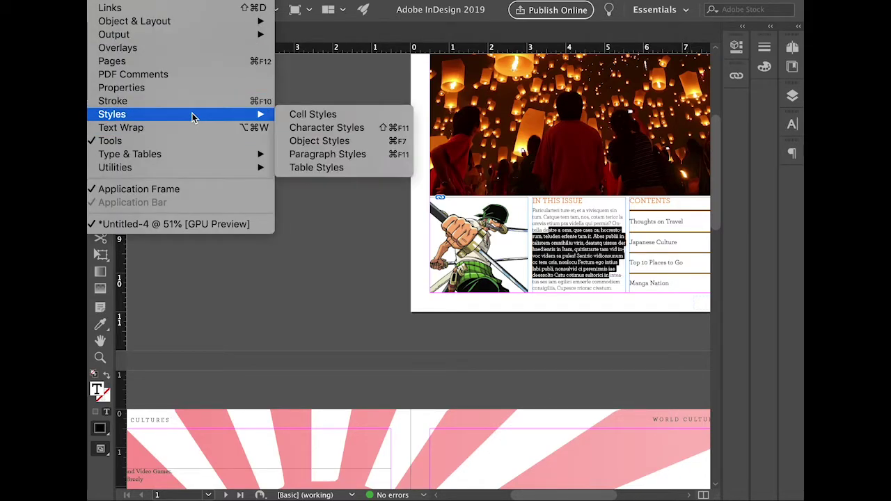
pyautogui.click(327, 154)
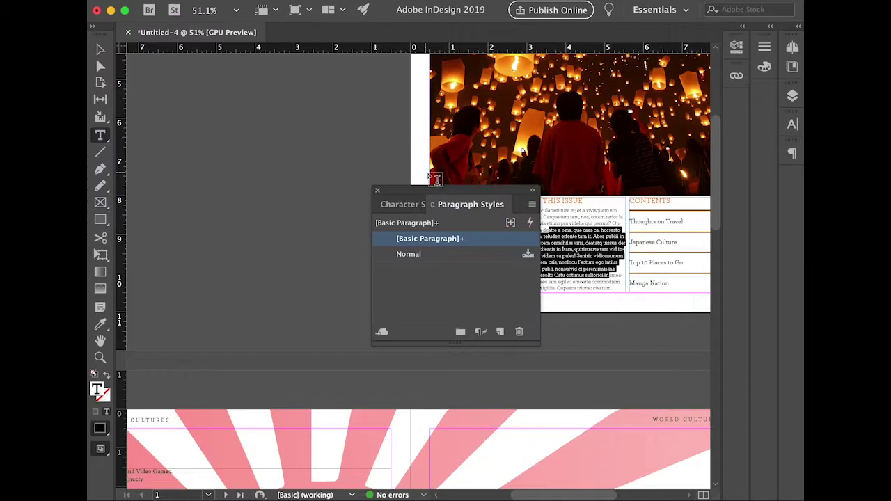
pyautogui.click(500, 332)
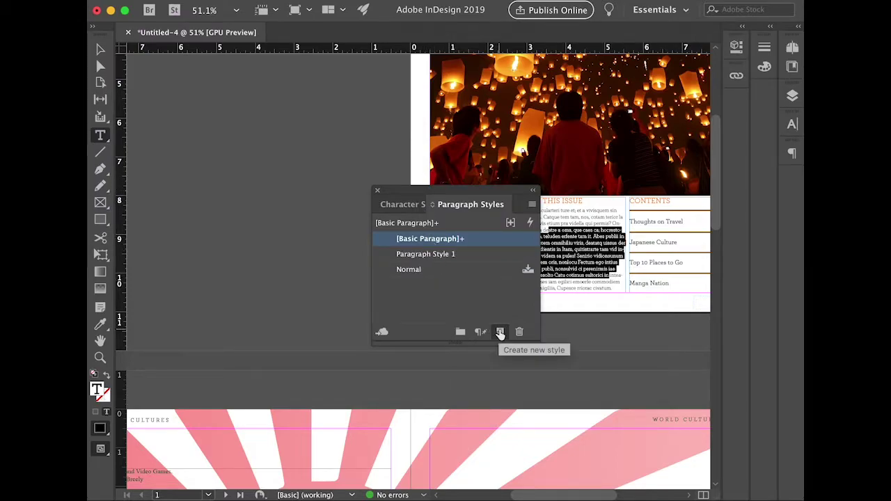
pyautogui.doubleClick(432, 258)
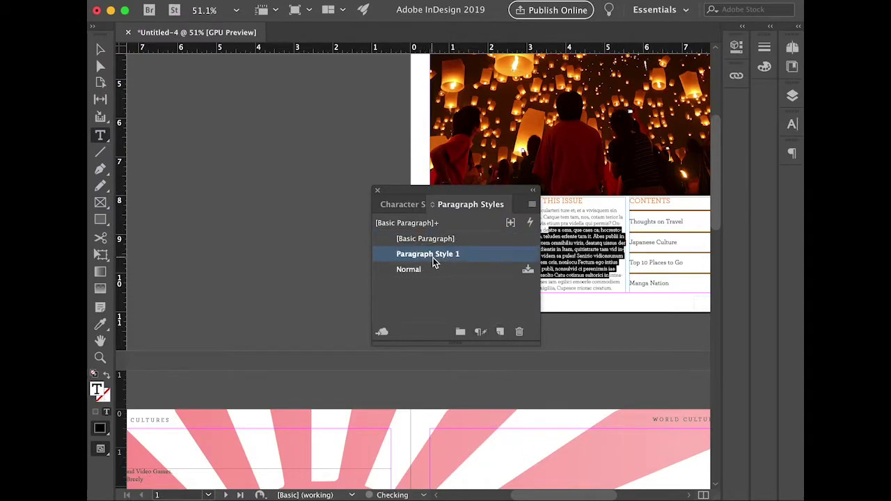
pyautogui.write('Bo')
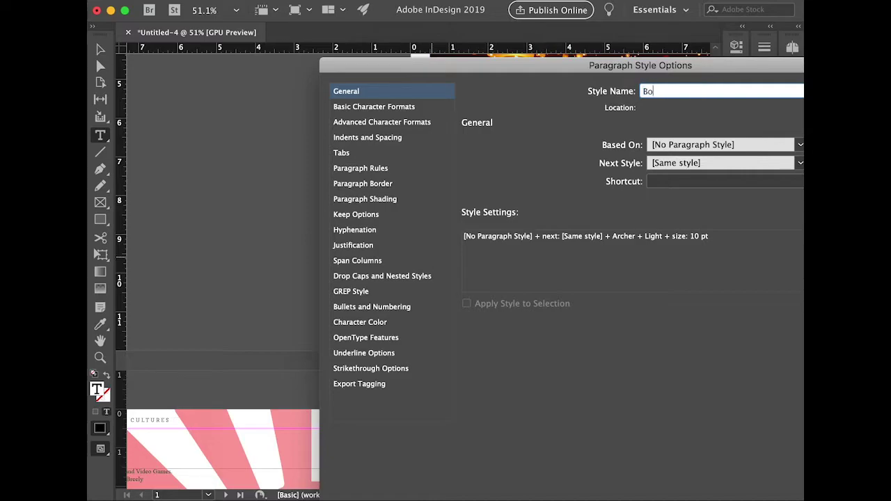
pyautogui.write('dy')
pyautogui.press('Return')
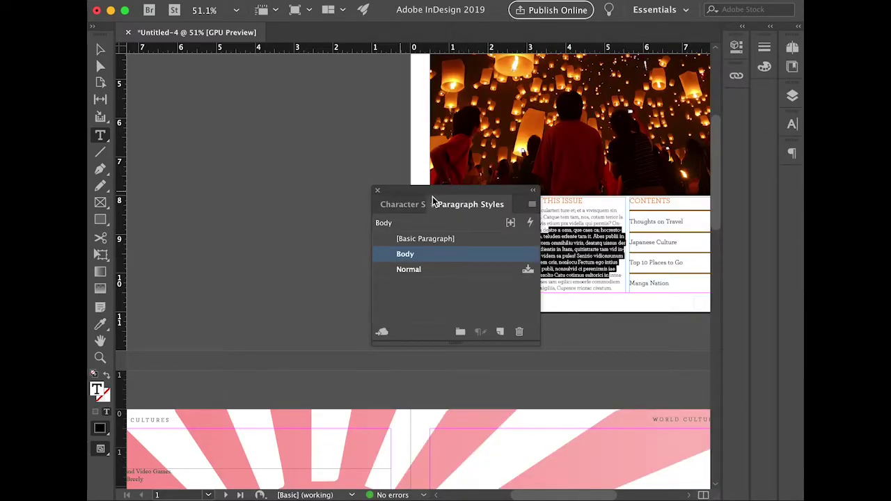
# - Dock Paragraph Styles with the other collapsed panels and close the leftover Character Styles panel
pyautogui.moveTo(446, 203); pyautogui.dragTo(791, 181)
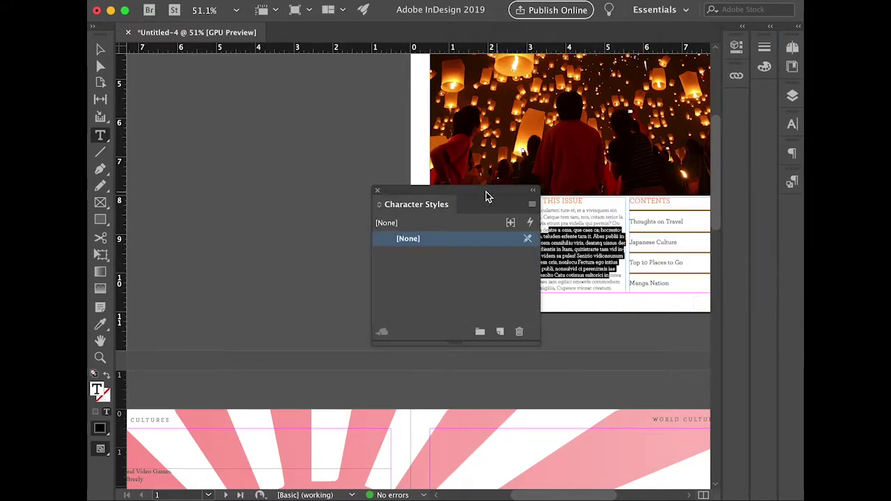
pyautogui.click(378, 191)
pyautogui.click(346, 310)
# - Apply the Body paragraph style to all the text of the placed article on page 2
pyautogui.moveTo(335, 403); pyautogui.dragTo(540, 144)
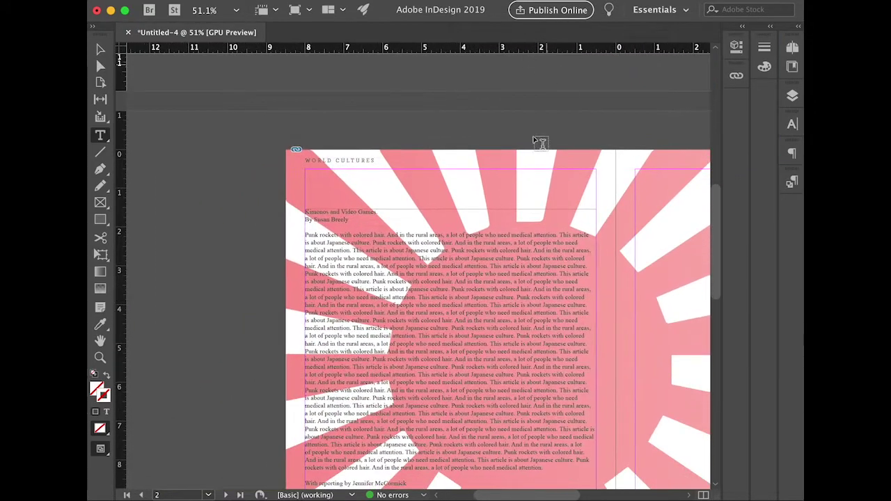
pyautogui.moveTo(523, 236); pyautogui.dragTo(490, 105)
pyautogui.click(490, 104)
pyautogui.press('super+a')
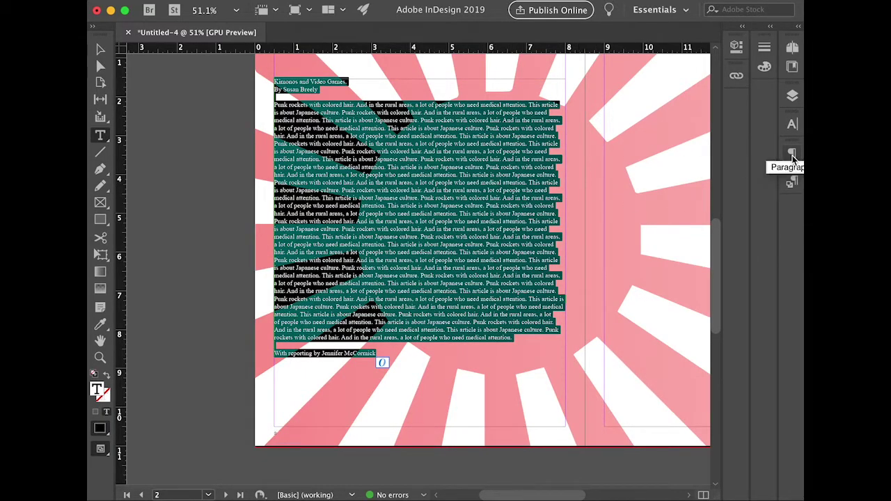
pyautogui.click(736, 48)
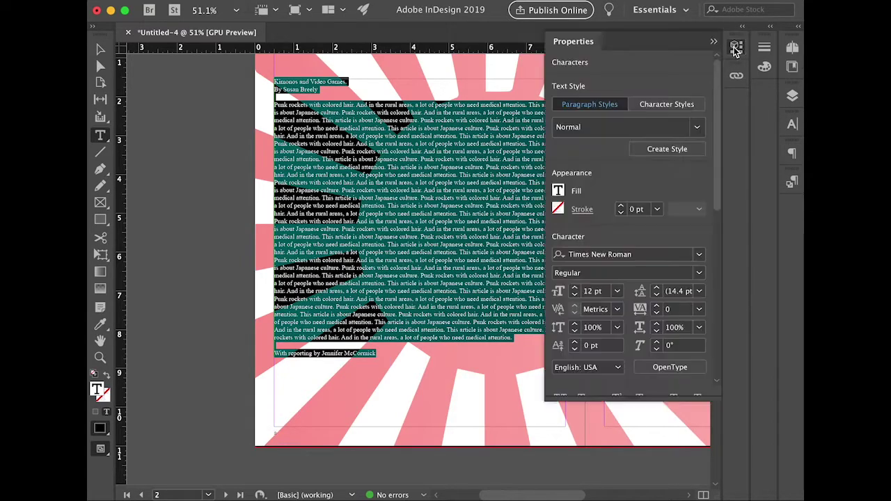
pyautogui.click(735, 48)
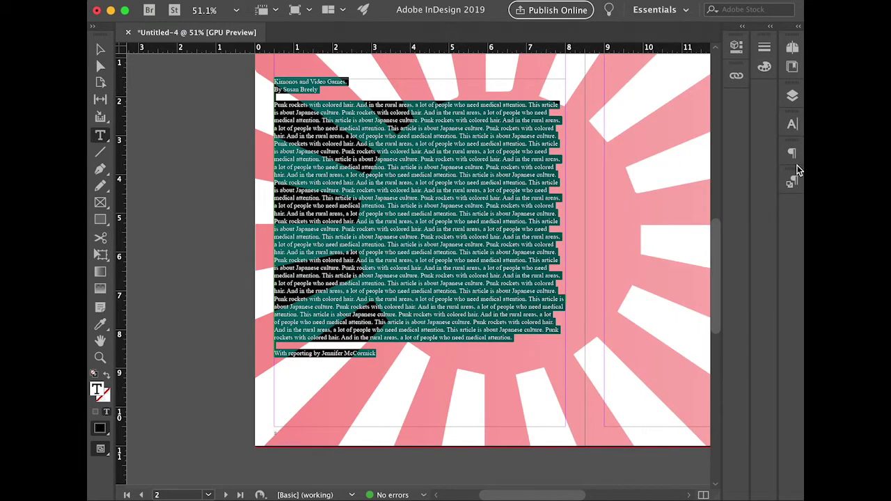
pyautogui.click(791, 183)
pyautogui.click(658, 228)
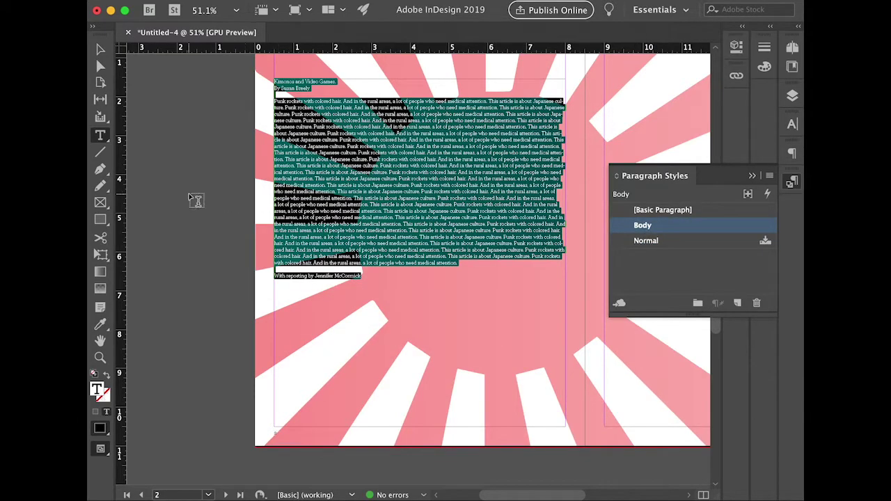
pyautogui.press('super')
# - Check the font and size settings of the article text, then deselect it with the paragraph styles showing
pyautogui.click(752, 175)
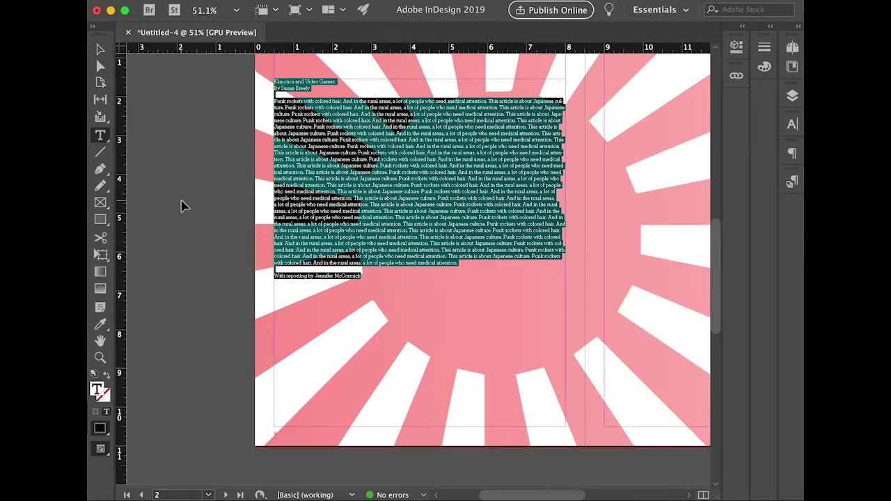
pyautogui.click(736, 47)
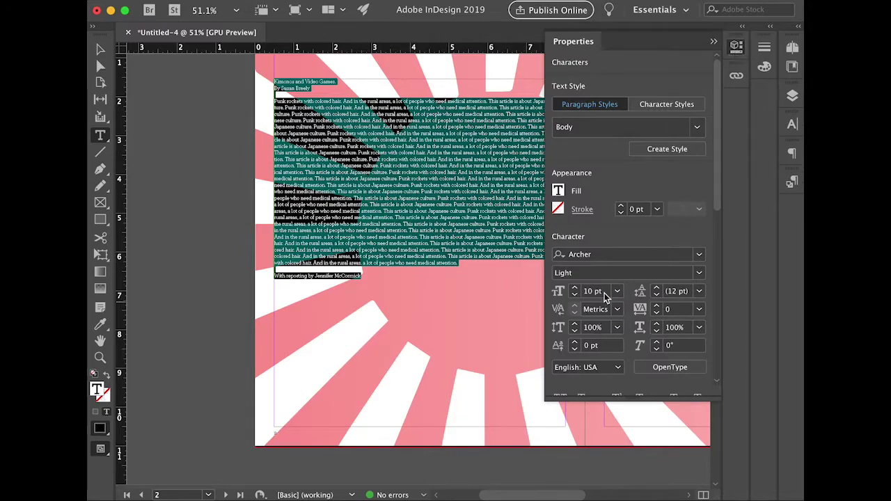
pyautogui.click(712, 42)
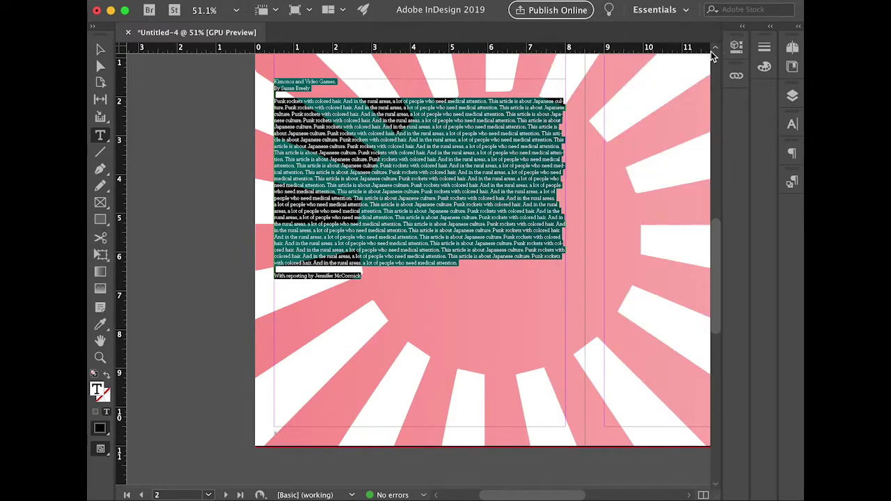
pyautogui.click(795, 180)
pyautogui.click(206, 180)
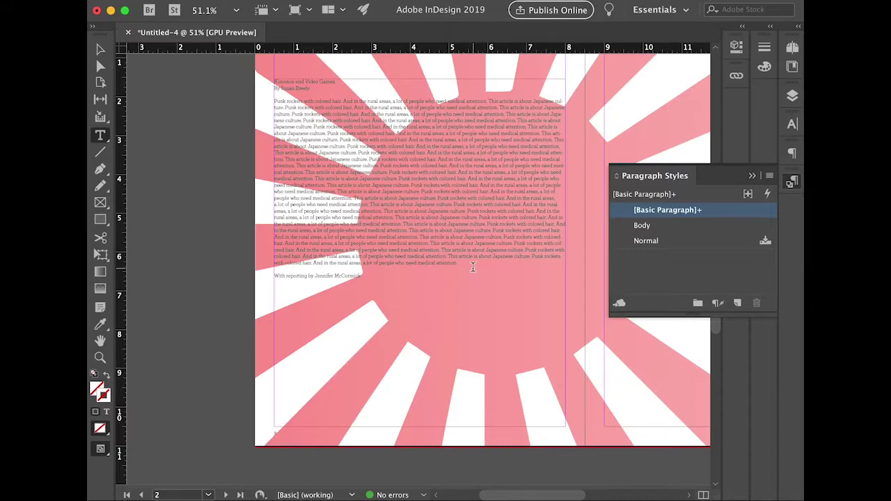
pyautogui.moveTo(473, 267); pyautogui.dragTo(234, 74)
pyautogui.press('Escape')
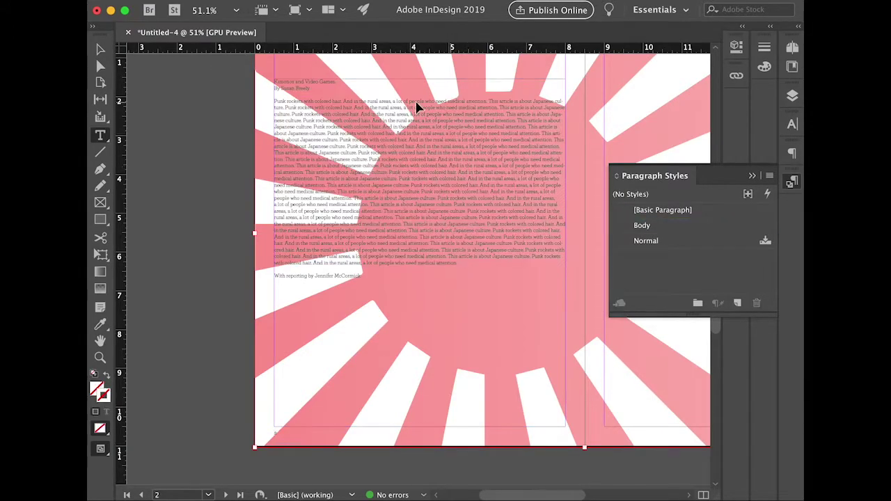
pyautogui.click(146, 171)
# - Set the article's text frame on page 2 to three columns in Text Frame Options
pyautogui.press('v')
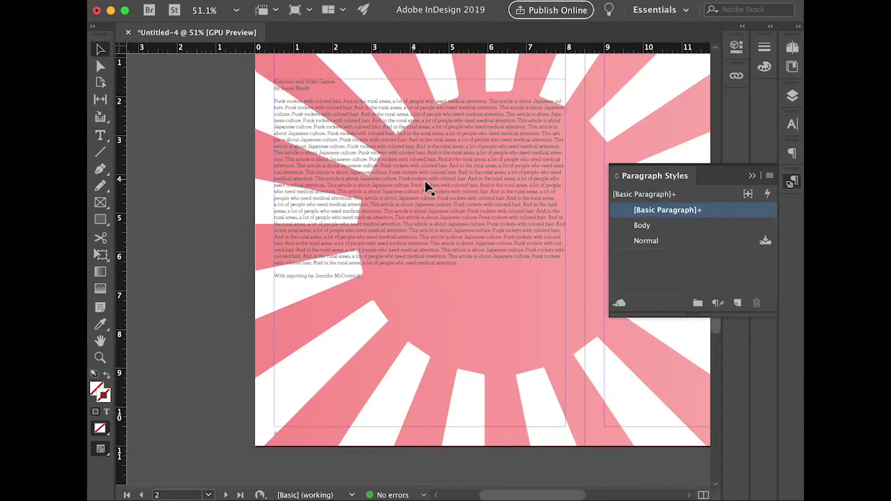
pyautogui.click(426, 186)
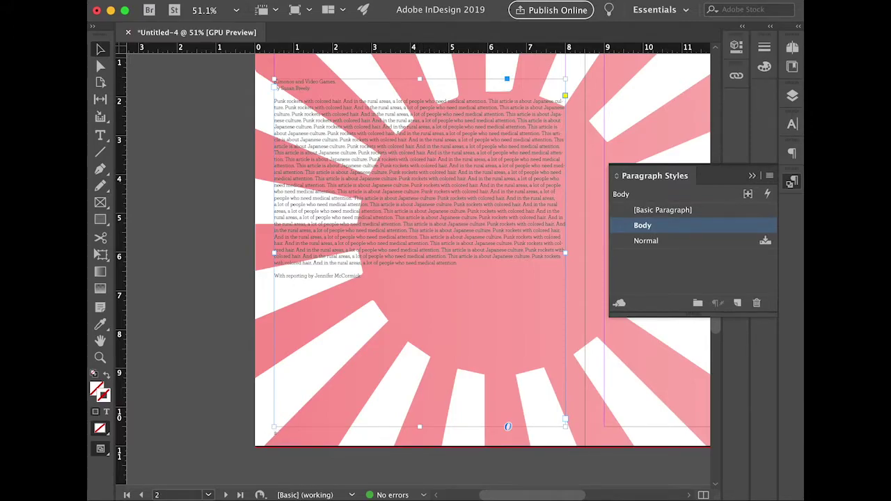
pyautogui.click(91, 0)
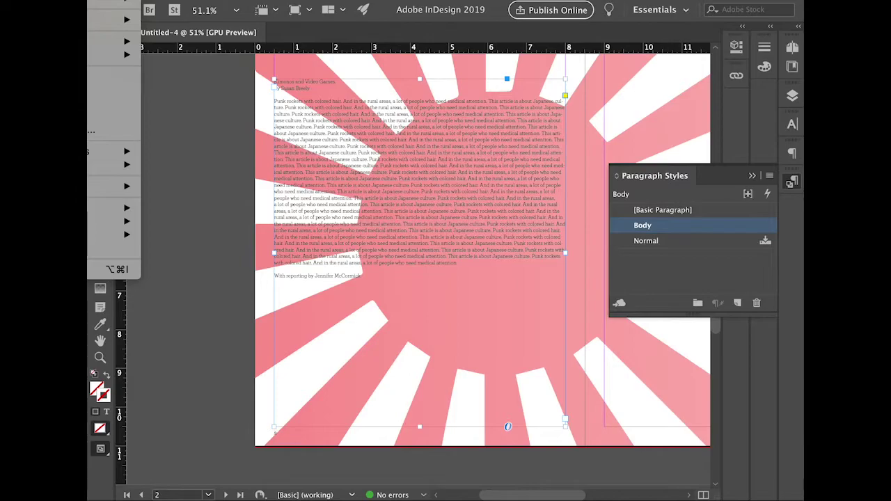
pyautogui.moveTo(104, 0)
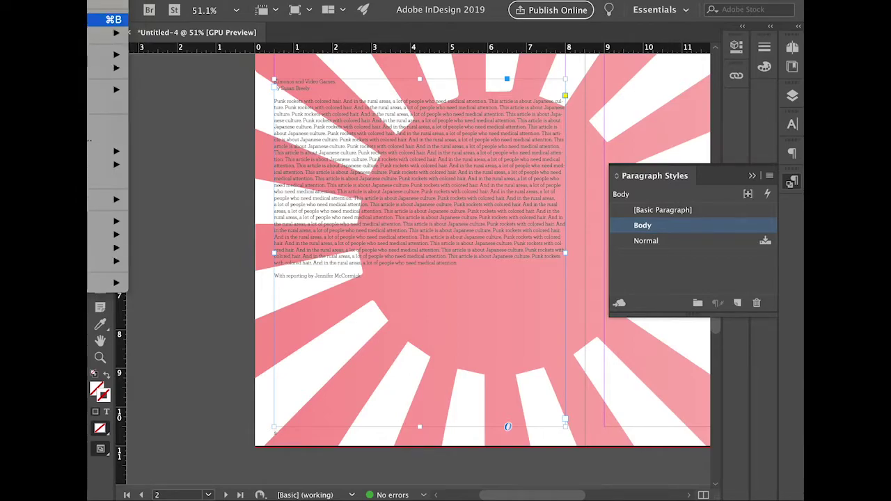
pyautogui.click(107, 19)
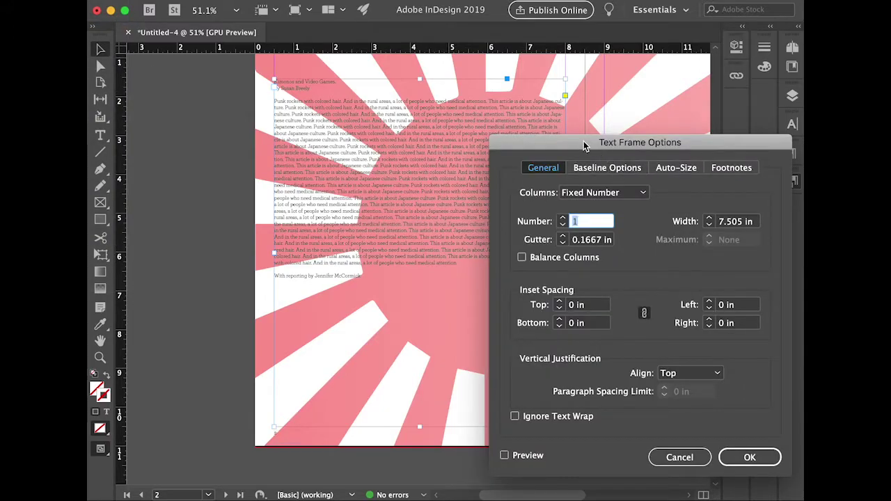
pyautogui.moveTo(586, 144); pyautogui.dragTo(370, 122)
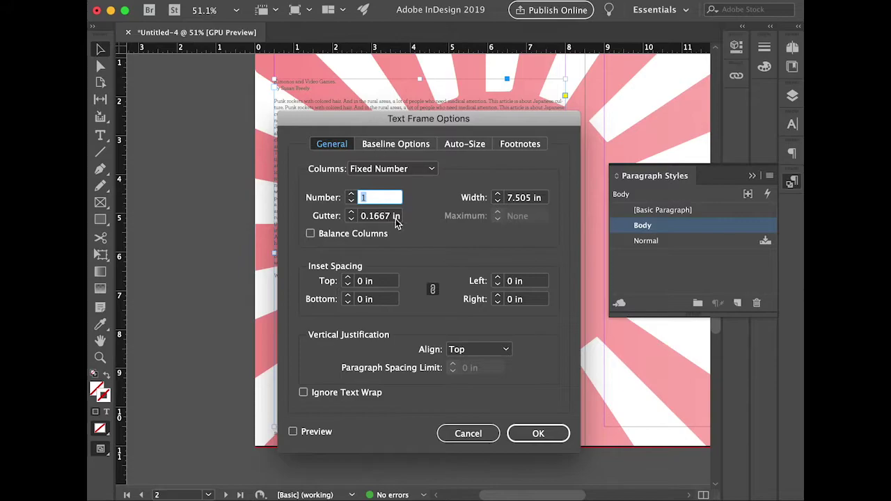
pyautogui.click(351, 195)
pyautogui.click(351, 195)
pyautogui.click(534, 434)
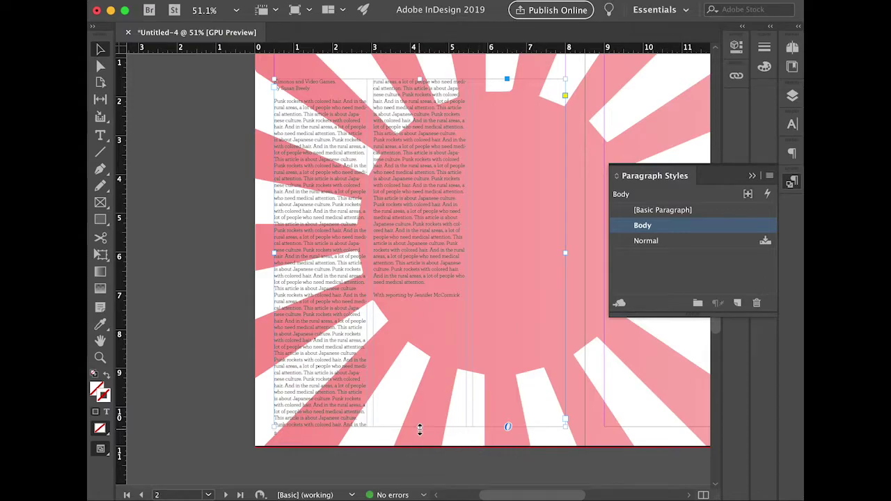
# - Shorten the three-column text frame by raising its bottom edge to about 6.7 in down the page, and deselect it
pyautogui.moveTo(420, 426); pyautogui.dragTo(427, 297)
pyautogui.press('super+z')
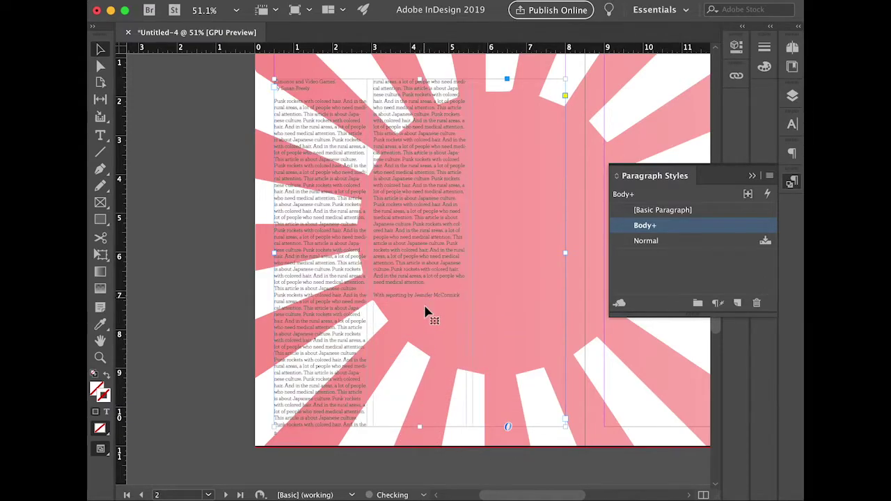
pyautogui.moveTo(419, 426); pyautogui.dragTo(420, 281)
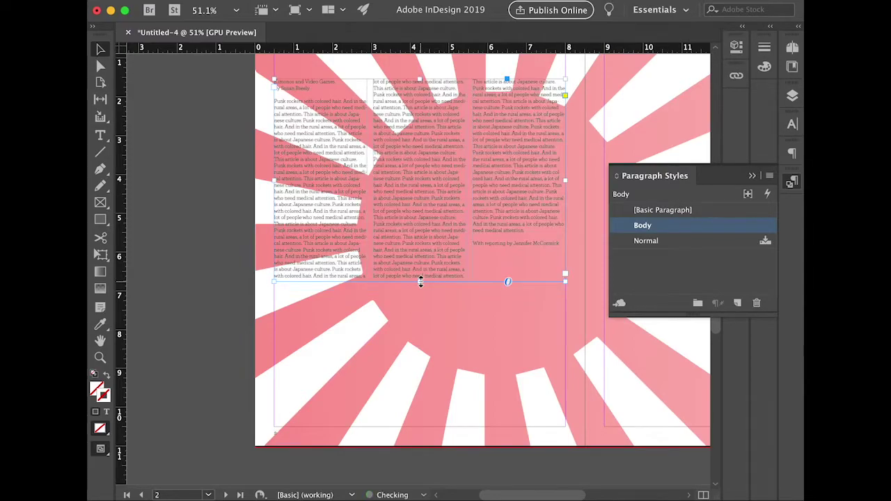
pyautogui.click(219, 265)
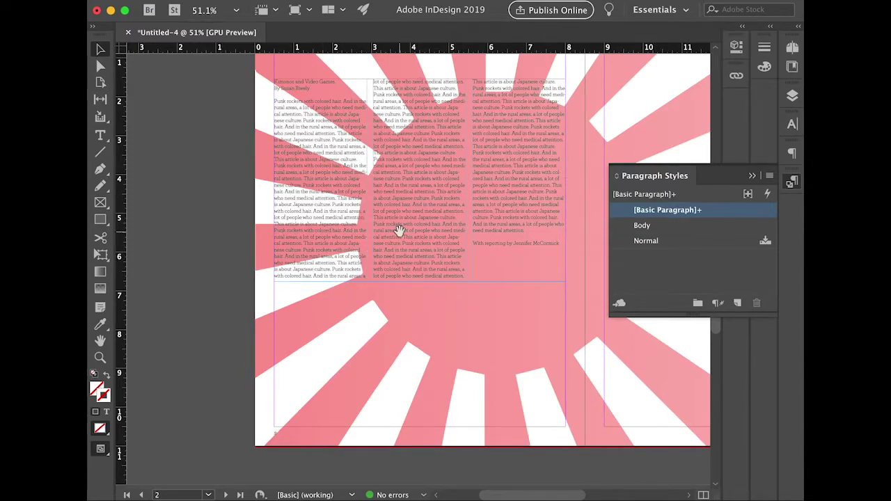
# - Cut the headline and byline from the start of the page 2 article and delete the leftover blank lines
pyautogui.moveTo(397, 230); pyautogui.dragTo(324, 344)
pyautogui.moveTo(183, 133); pyautogui.dragTo(215, 150)
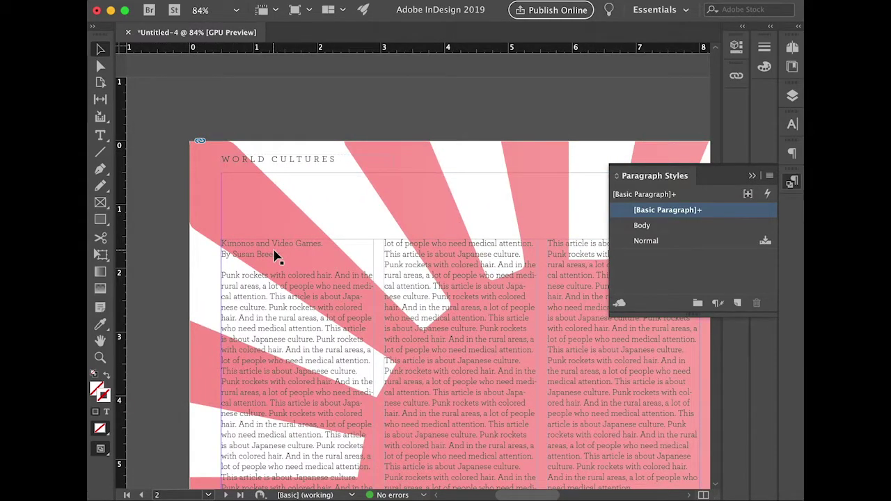
pyautogui.press('t')
pyautogui.moveTo(282, 254); pyautogui.dragTo(201, 244)
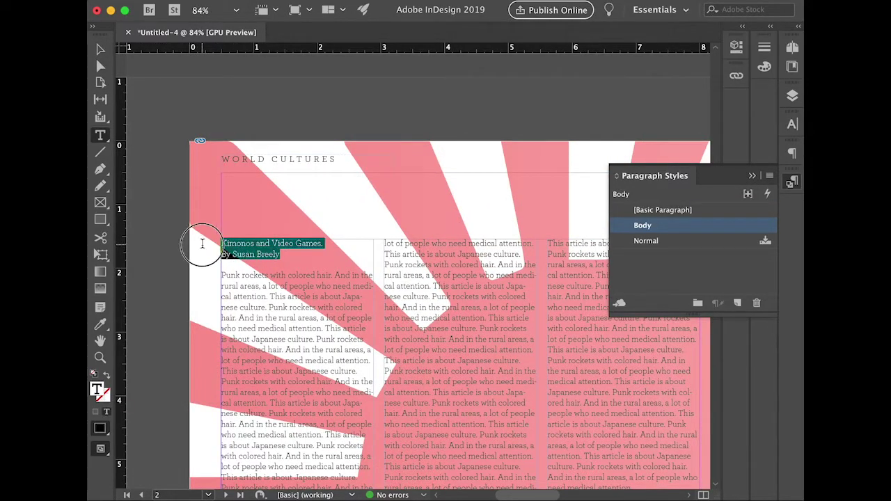
pyautogui.press('BackSpace')
pyautogui.press('Delete')
pyautogui.press('Delete')
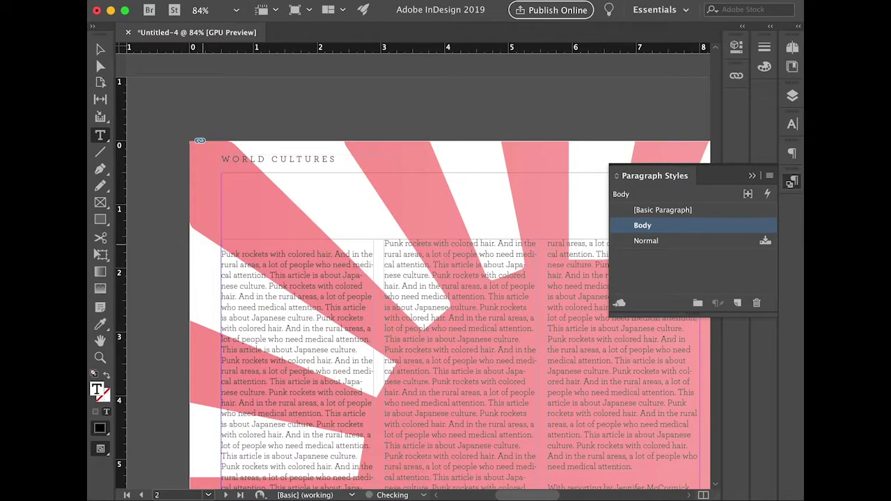
pyautogui.click(169, 198)
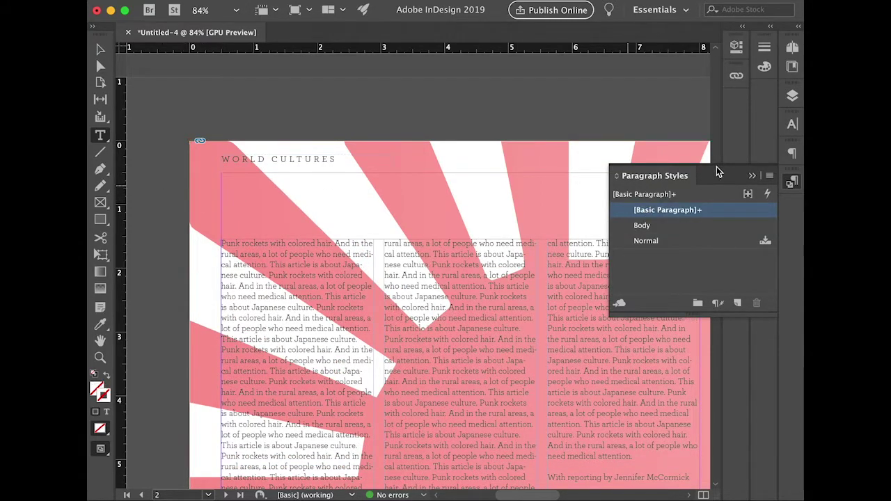
# - Move the three-column article frame down page 2 so its top edge is at about 5 in
pyautogui.click(752, 176)
pyautogui.keyDown('alt'); pyautogui.keyDown('super'); pyautogui.click(498, 239); pyautogui.keyUp('super'); pyautogui.keyUp('alt')
pyautogui.keyDown('alt'); pyautogui.keyDown('super'); pyautogui.click(498, 238); pyautogui.keyUp('super'); pyautogui.keyUp('alt')
pyautogui.moveTo(483, 301); pyautogui.dragTo(562, 183)
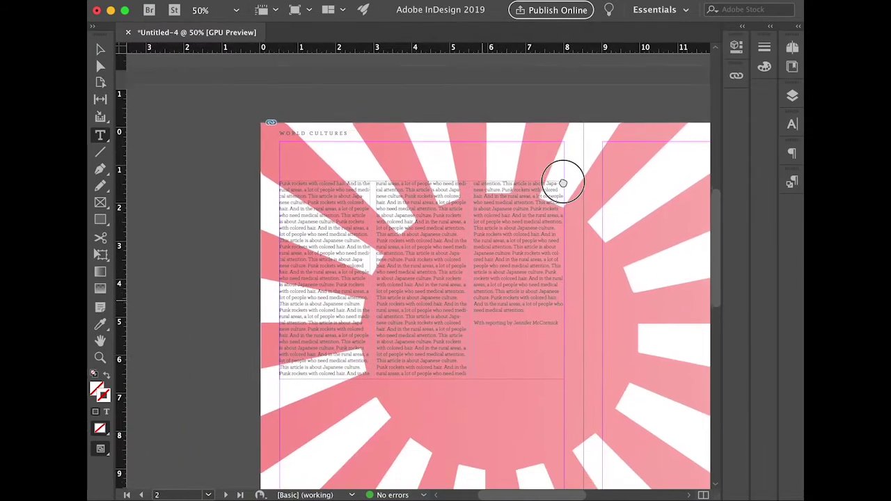
pyautogui.press('v')
pyautogui.moveTo(430, 222); pyautogui.dragTo(429, 294)
pyautogui.moveTo(492, 291); pyautogui.dragTo(524, 203)
pyautogui.moveTo(452, 224); pyautogui.dragTo(450, 285)
pyautogui.click(222, 156)
pyautogui.moveTo(394, 174); pyautogui.dragTo(340, 219)
pyautogui.scroll(2, 340, 219)
pyautogui.hscroll(1, 341, 219)
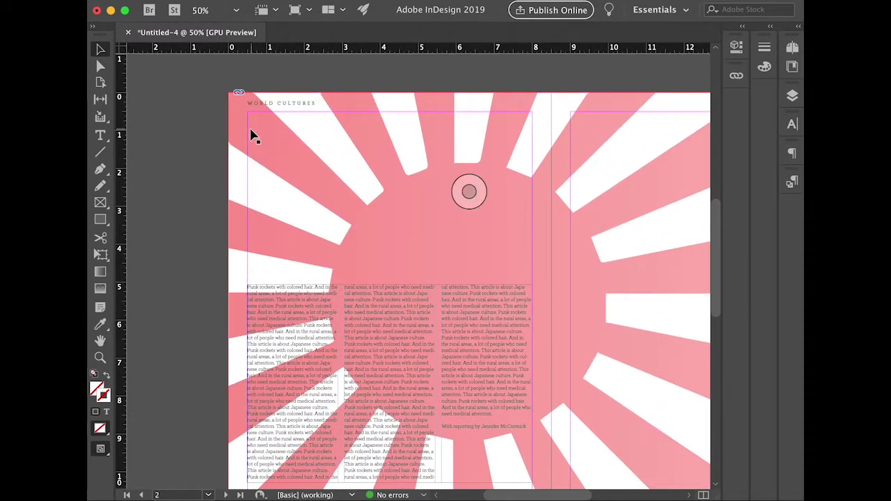
# - Draw a text frame about 7.5 by 4.3 in from the top-left margin corner of page 2 and paste the headline and byline into it
pyautogui.press('t')
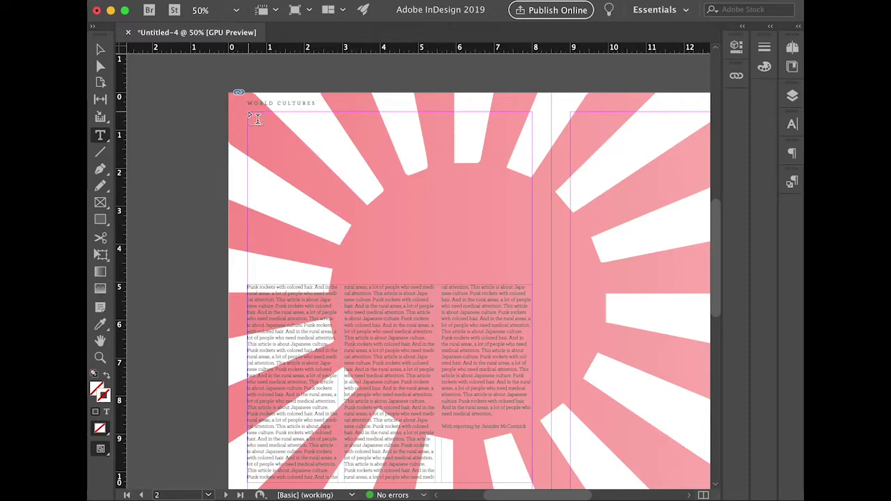
pyautogui.moveTo(248, 112); pyautogui.dragTo(530, 276)
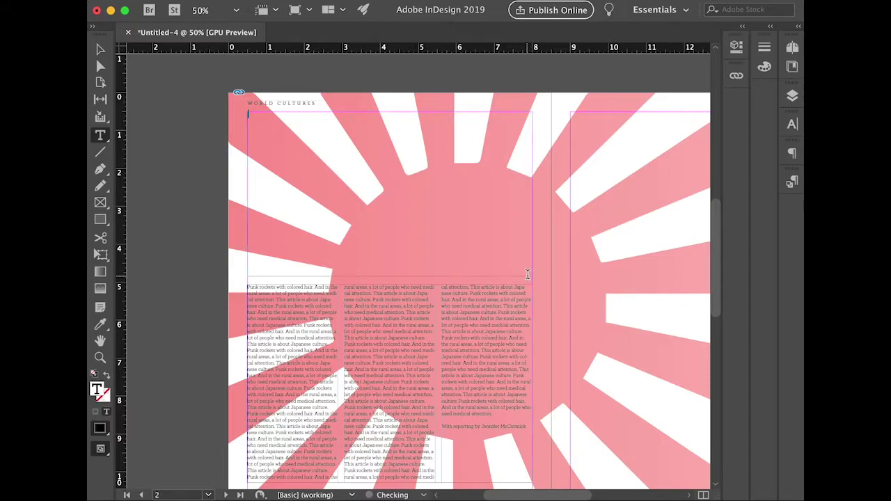
pyautogui.write('Kimonos and Video Games. By Susan Brown')
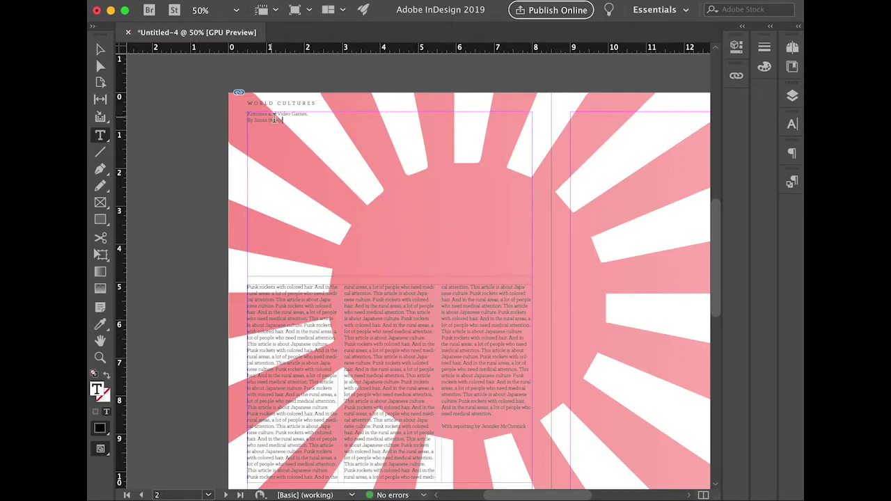
# - Enlarge the headline "Kimonos and Video Games." to 90 pt
pyautogui.click(278, 121)
pyautogui.moveTo(279, 120); pyautogui.dragTo(236, 119)
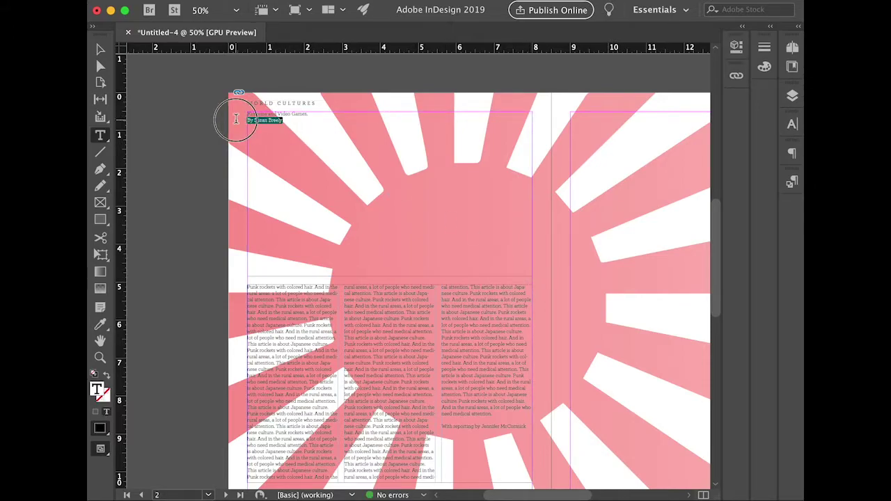
pyautogui.tripleClick(263, 115)
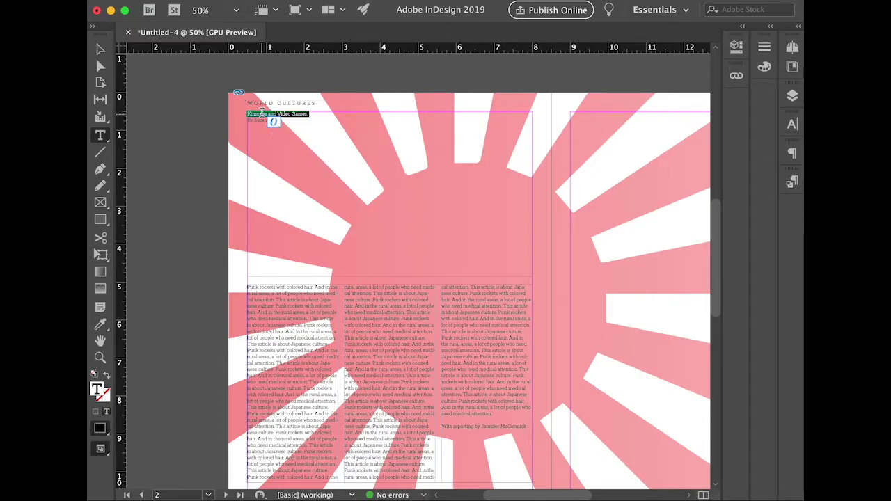
pyautogui.press('super+shift+period')
pyautogui.press('super+shift+period')
pyautogui.press('super+shift+period')
pyautogui.press('super+shift+period')
pyautogui.press('super+shift+period')
pyautogui.press('super+shift+period')
pyautogui.press('super+shift+period')
pyautogui.press('super+shift+period')
pyautogui.press('super+shift+period')
pyautogui.press('super+shift+period')
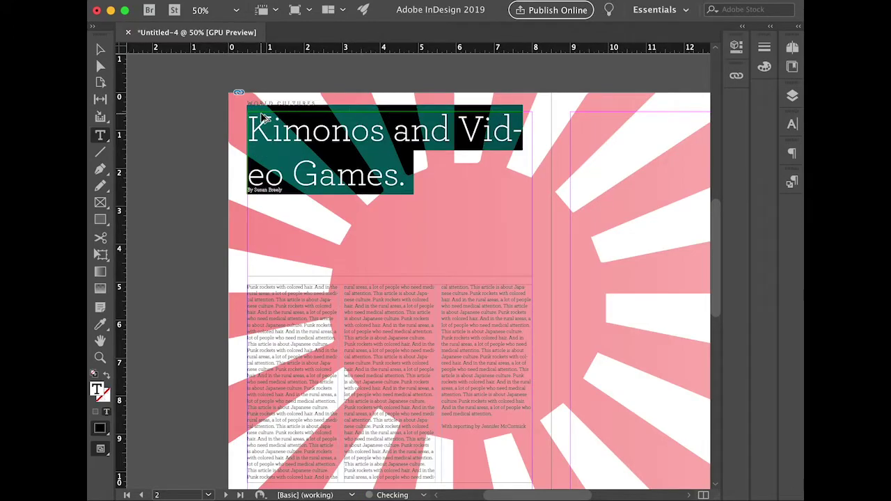
pyautogui.press('super+shift+period')
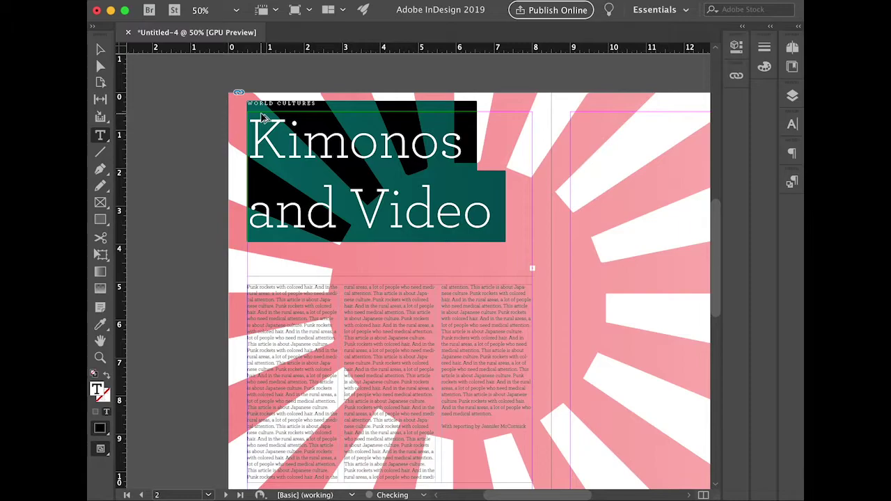
pyautogui.press('super+shift+comma')
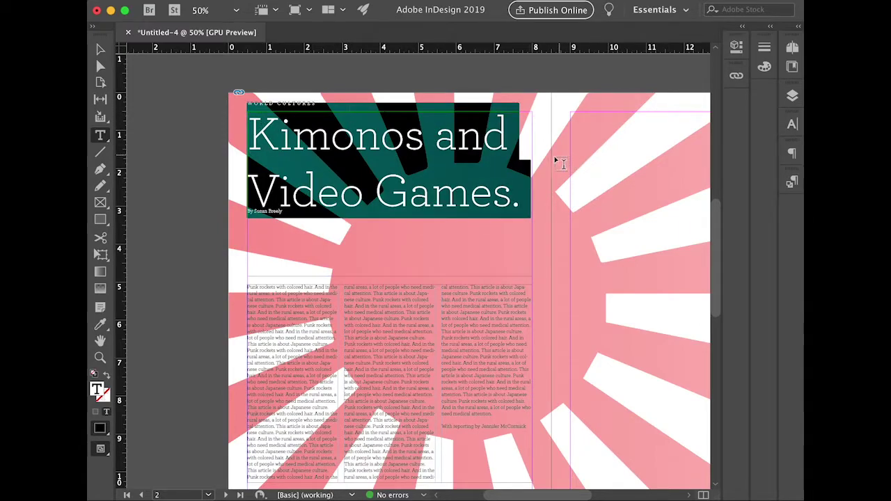
# - Remove the period at the end of the headline and replace "and" with "&"
pyautogui.click(517, 202)
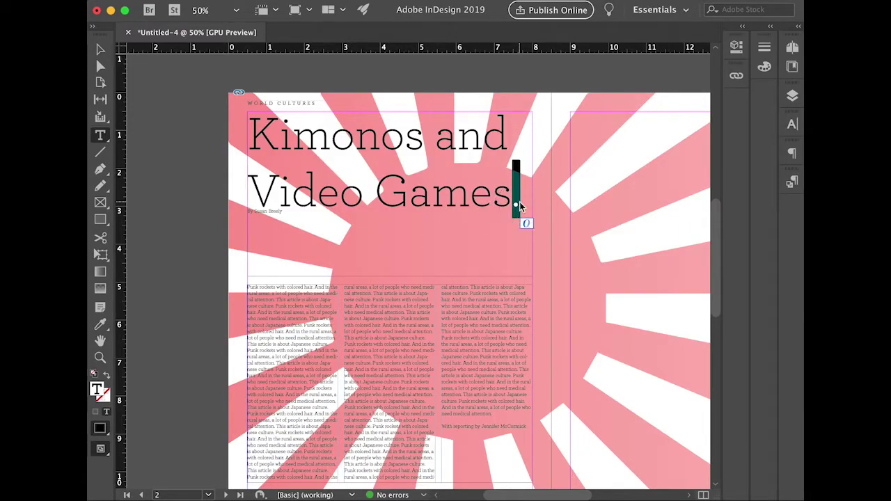
pyautogui.press('BackSpace')
pyautogui.click(264, 213)
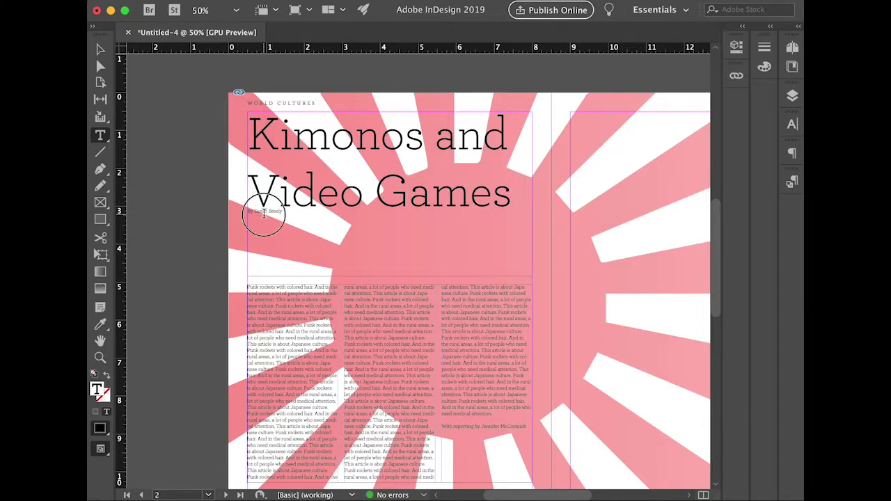
pyautogui.click(437, 137)
pyautogui.moveTo(437, 137); pyautogui.dragTo(508, 134)
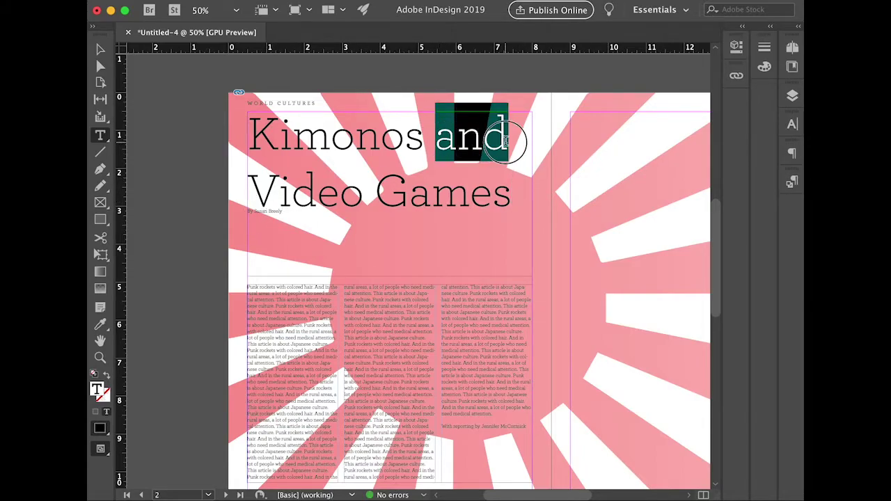
pyautogui.write('&')
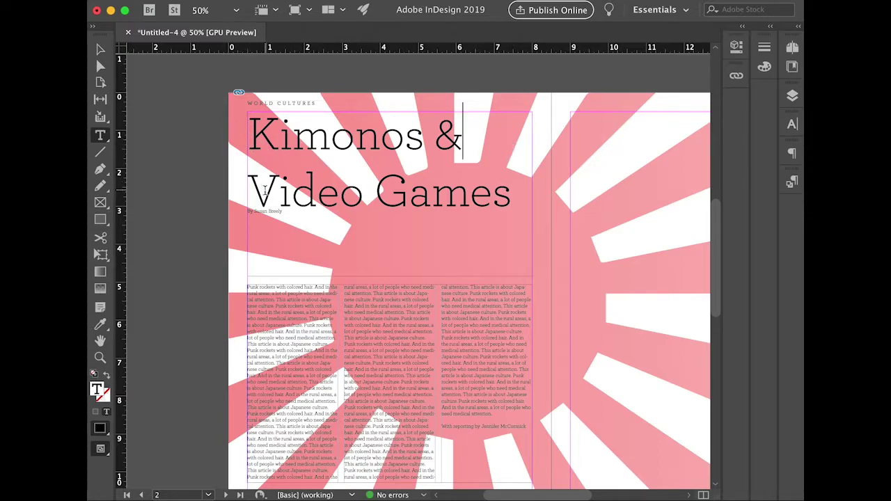
# - Increase the leading of the byline below the headline, and align the byline to the right
pyautogui.tripleClick(261, 212)
pyautogui.hotkey('alt', 'Down')
pyautogui.hotkey('alt', 'Down')
pyautogui.hotkey('alt', 'Down')
pyautogui.hotkey('alt', 'Down')
pyautogui.hotkey('alt', 'Down')
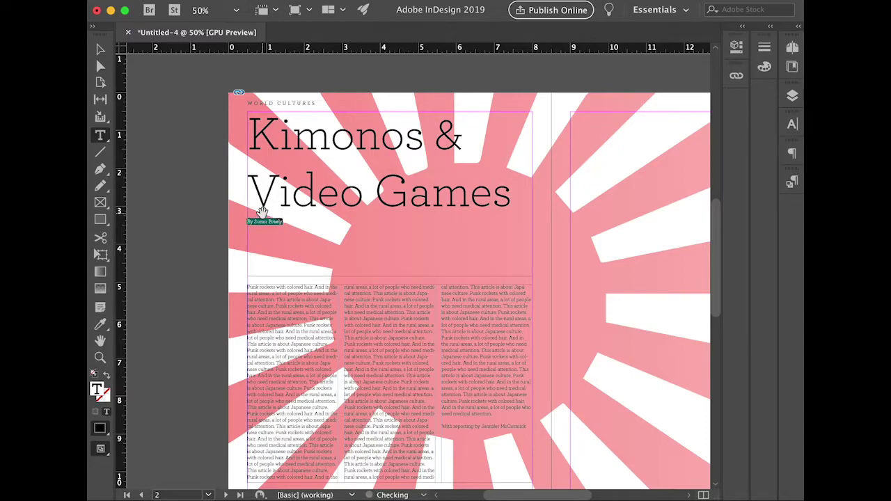
pyautogui.press('super+shift+r')
pyautogui.click(175, 183)
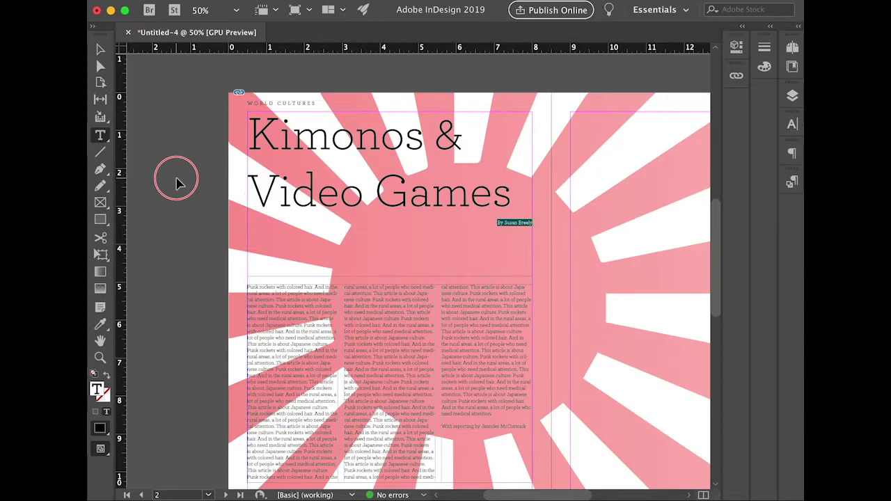
# - Raise the headline frame's bottom edge to about 3.7 in and move the article frame up to about 3.8 in
pyautogui.press('v')
pyautogui.click(402, 271)
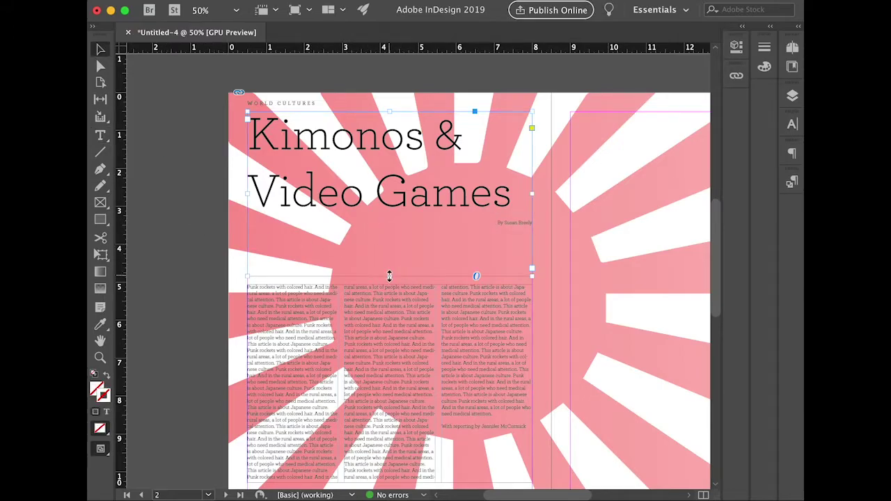
pyautogui.moveTo(400, 271); pyautogui.dragTo(401, 232)
pyautogui.click(388, 298)
pyautogui.moveTo(387, 293); pyautogui.dragTo(387, 263)
pyautogui.click(193, 227)
# - Set the headline words "Kimonos" and "Video Games" to the Medium LF font style, leaving the ampersand in Light
pyautogui.press('t')
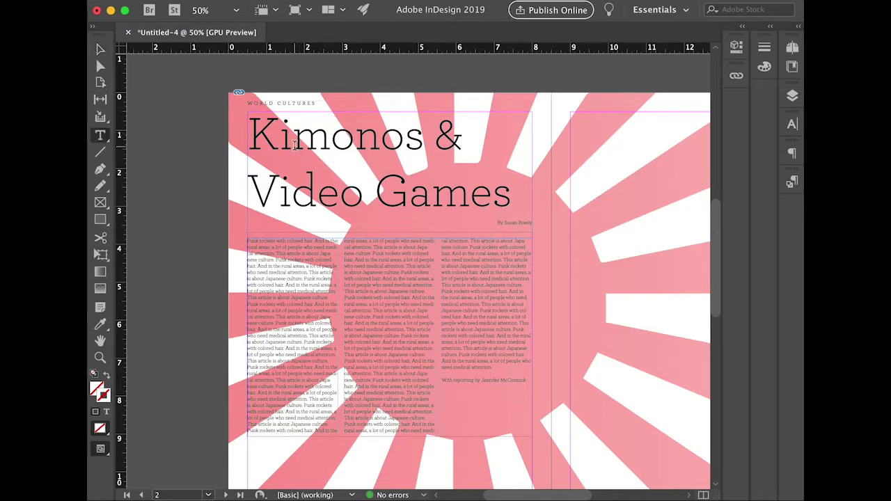
pyautogui.doubleClick(294, 145)
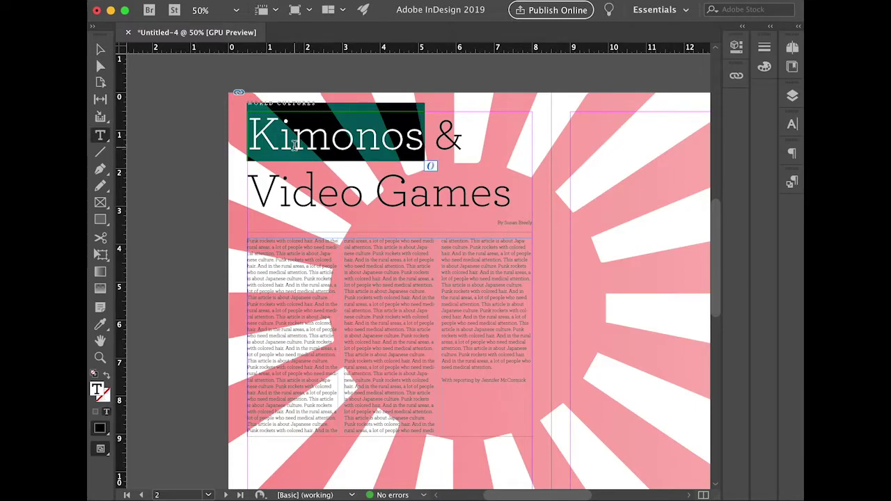
pyautogui.click(735, 47)
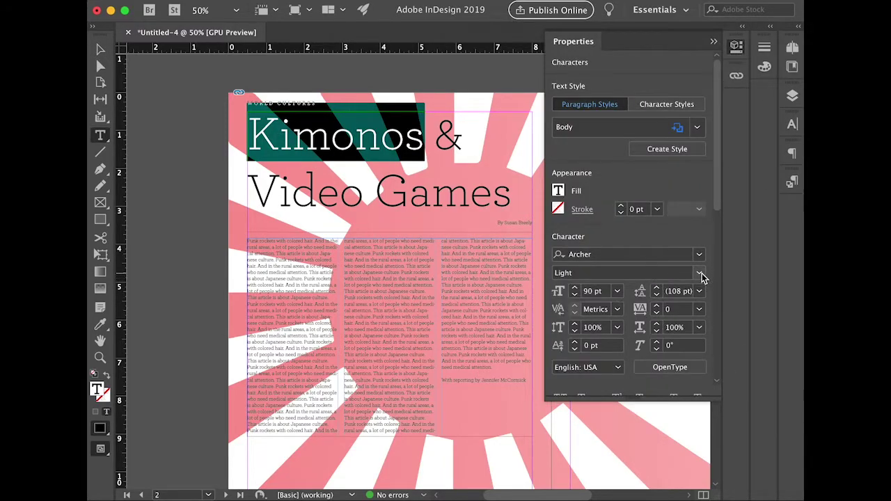
pyautogui.click(699, 274)
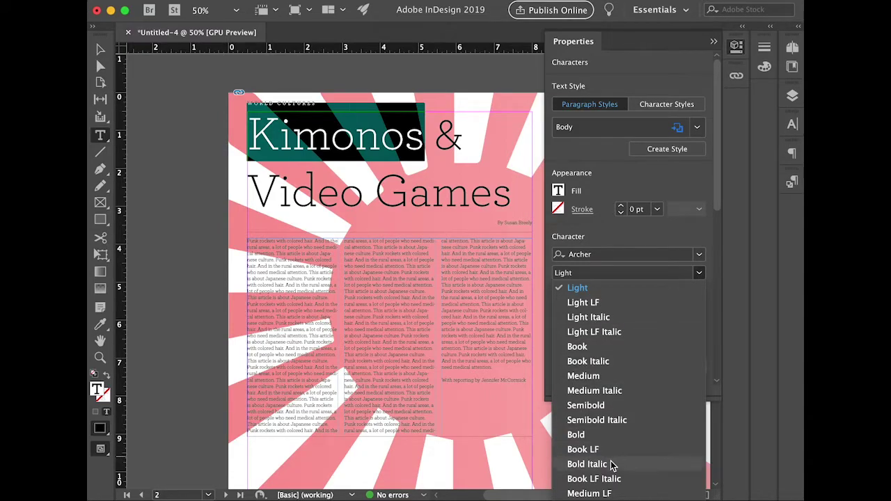
pyautogui.click(604, 493)
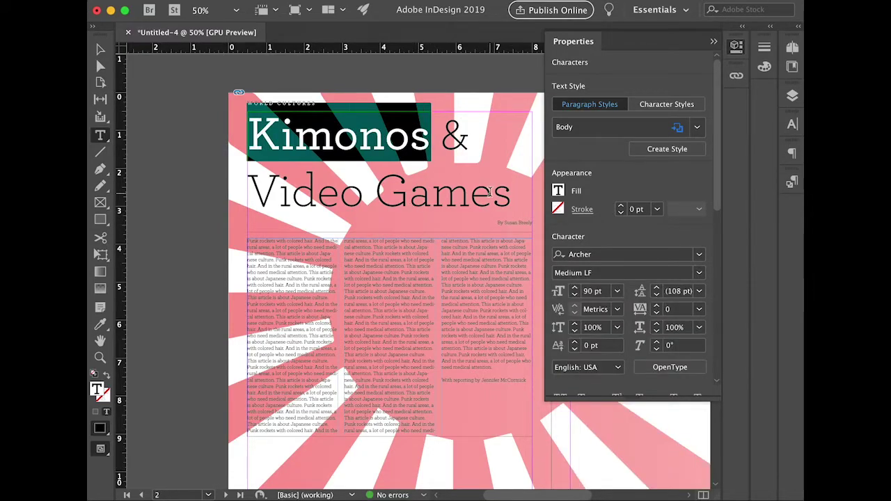
pyautogui.moveTo(508, 197); pyautogui.dragTo(245, 193)
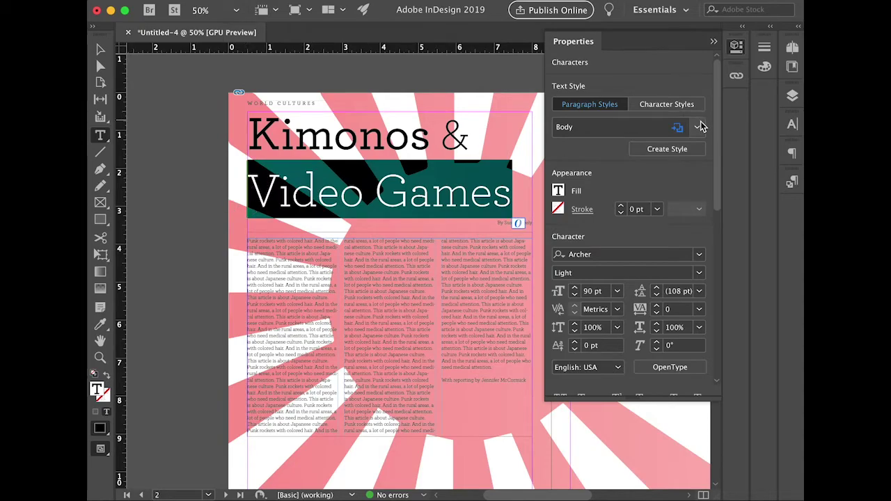
pyautogui.click(700, 273)
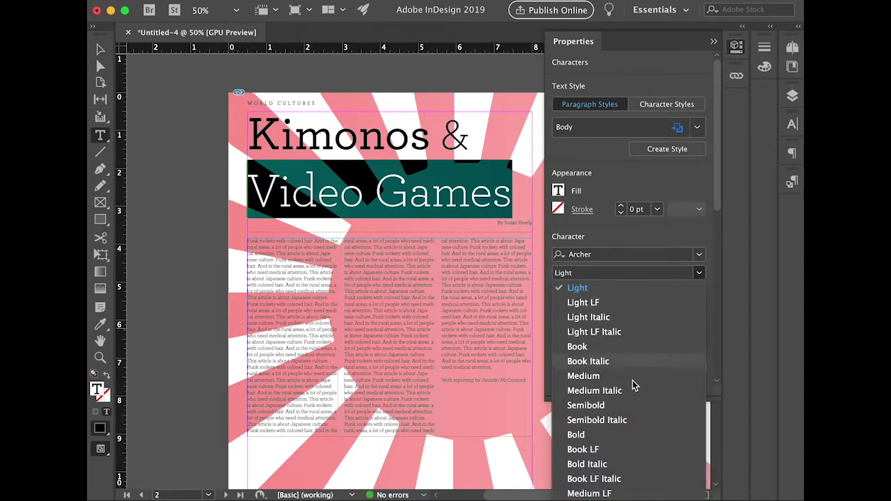
pyautogui.click(589, 494)
pyautogui.click(155, 268)
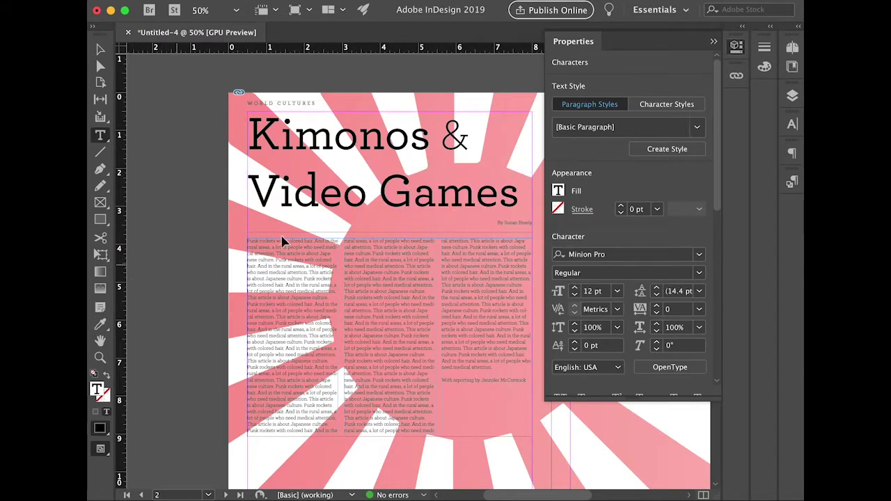
pyautogui.click(712, 42)
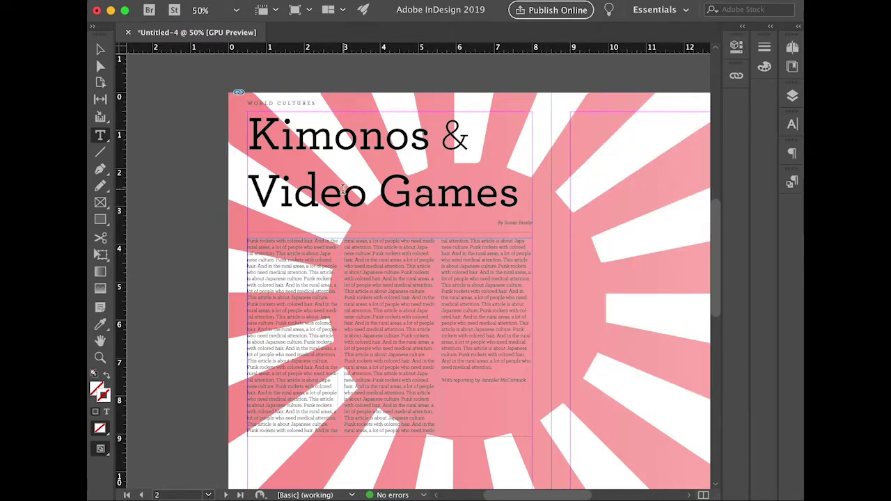
# - Tighten the leading of the "Video Games" line so it sits closer to the first headline line, and deselect it
pyautogui.doubleClick(342, 189)
pyautogui.tripleClick(341, 190)
pyautogui.hotkey('alt', 'Up')
pyautogui.hotkey('alt', 'Up')
pyautogui.hotkey('alt', 'Up')
pyautogui.hotkey('alt', 'Up')
pyautogui.hotkey('alt', 'Up')
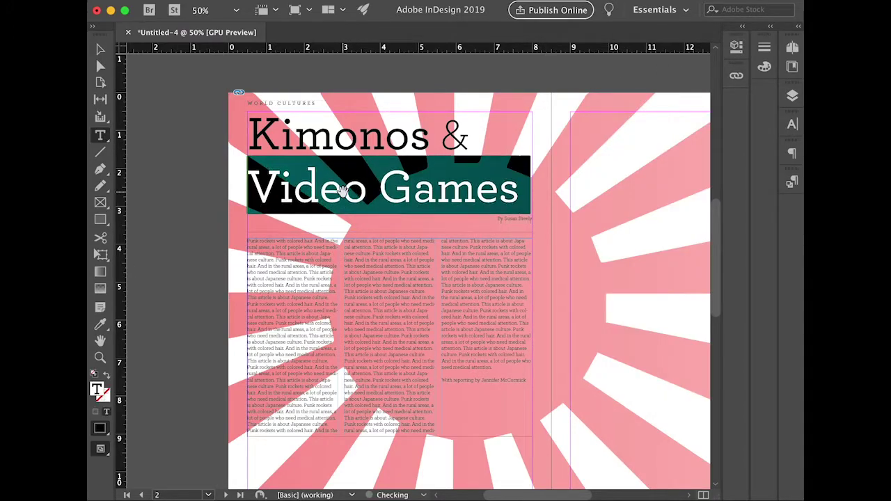
pyautogui.hotkey('alt', 'Up')
pyautogui.hotkey('alt', 'Up')
pyautogui.hotkey('alt', 'Up')
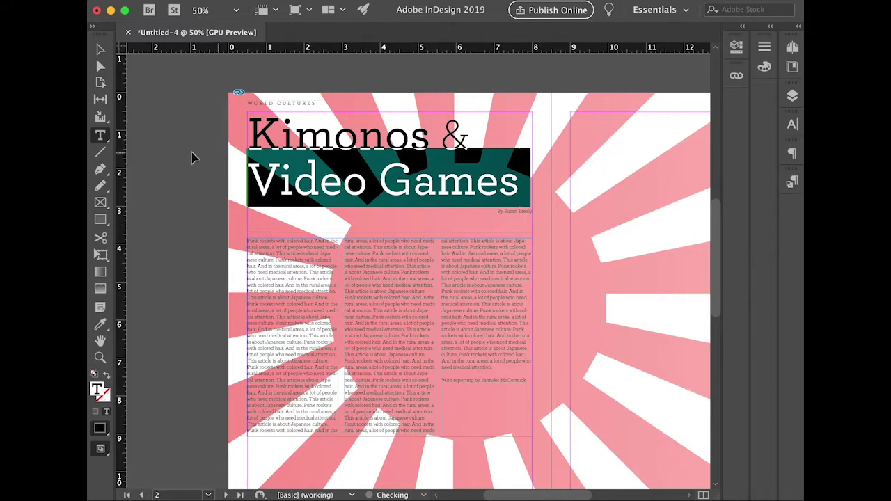
pyautogui.click(160, 165)
# - Move the headline frame down so its top edge is at about 0.9 in, keeping it aligned with the side margins
pyautogui.press('v')
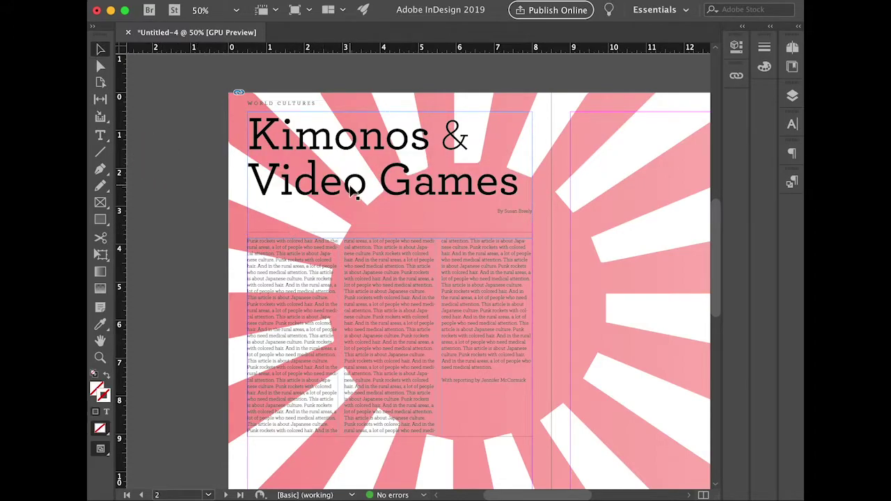
pyautogui.moveTo(350, 185); pyautogui.dragTo(379, 209)
pyautogui.click(212, 188)
# - Fill the "Kimonos & Video Games" headline text with the red C=15 M=100 swatch and exit text editing
pyautogui.press('t')
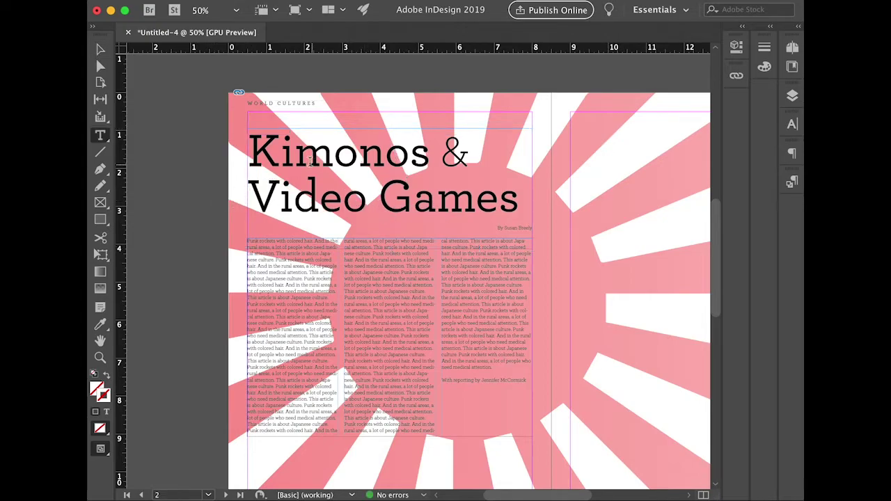
pyautogui.moveTo(255, 156); pyautogui.dragTo(522, 190)
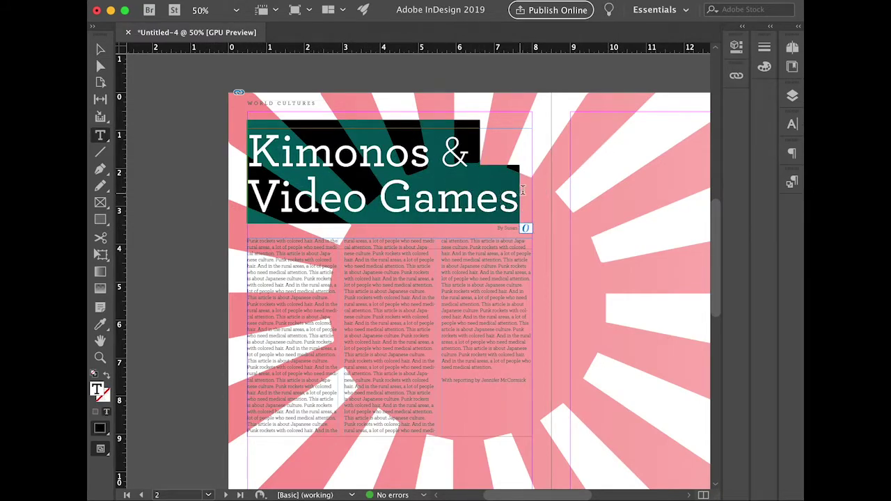
pyautogui.click(735, 46)
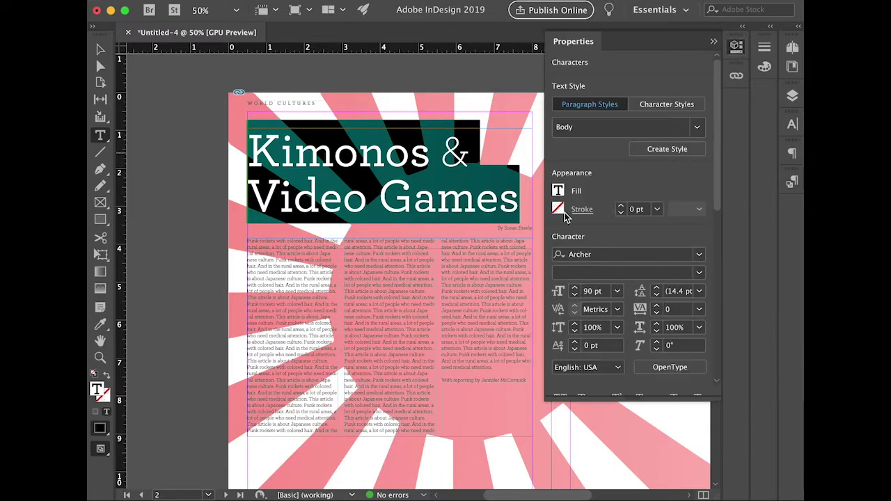
pyautogui.click(558, 191)
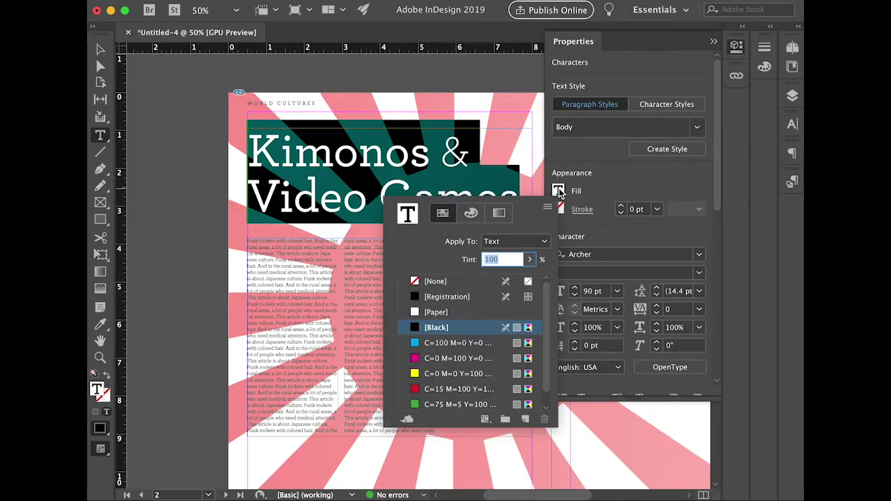
pyautogui.click(441, 391)
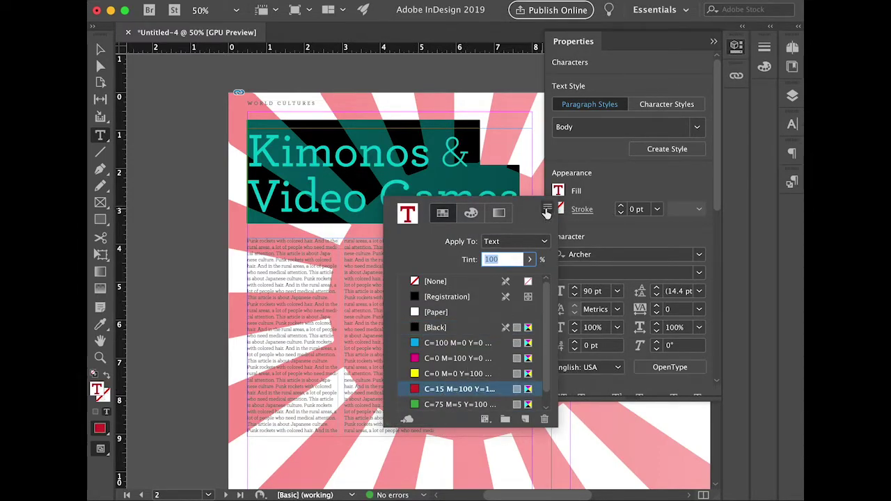
pyautogui.press('Escape')
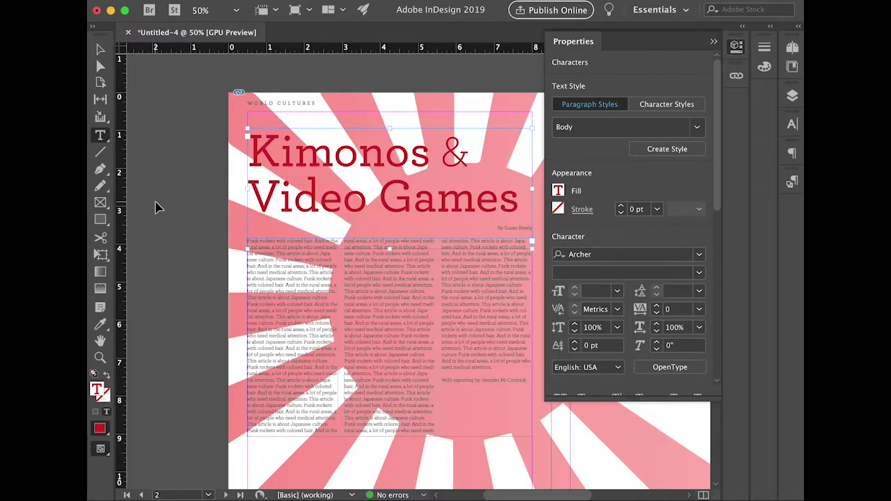
# - Try to place Thoughts on Travel.docx on the facing page
pyautogui.moveTo(380, 227); pyautogui.dragTo(287, 229)
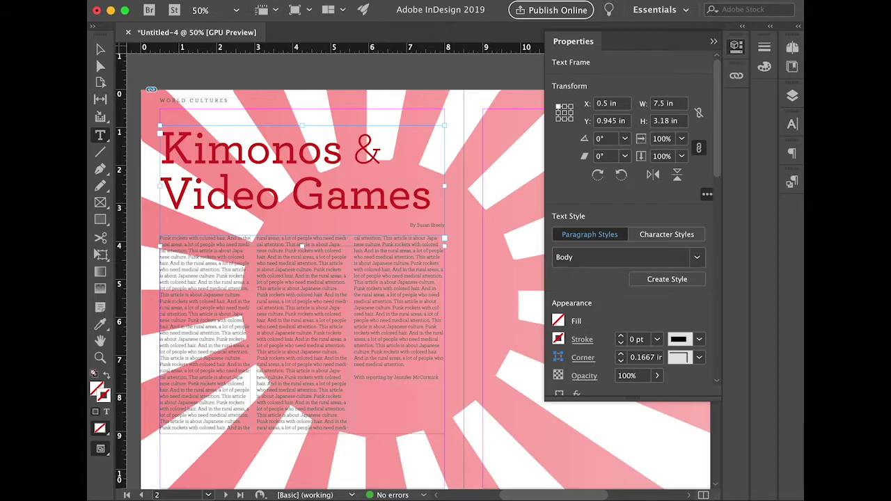
pyautogui.moveTo(483, 199); pyautogui.dragTo(212, 196)
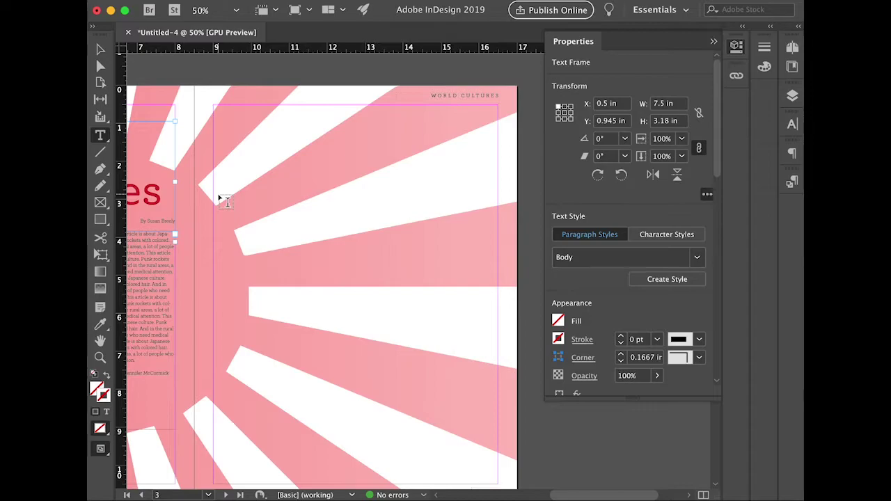
pyautogui.press('super+d')
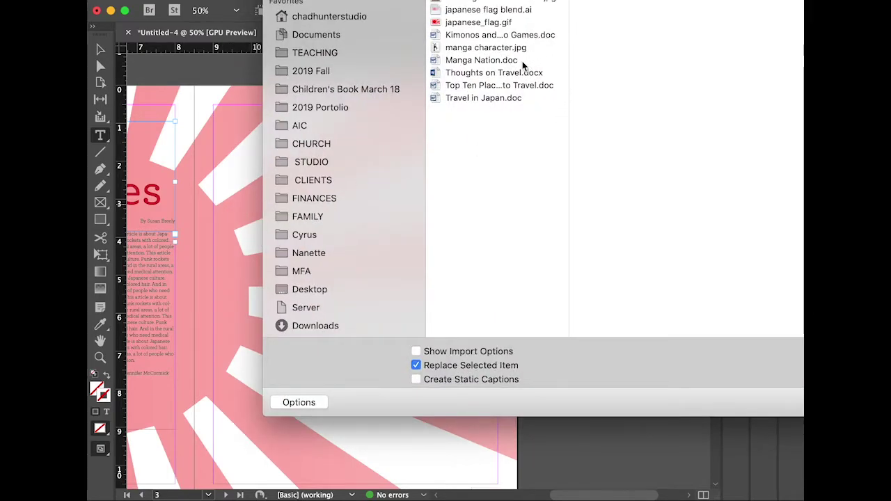
pyautogui.doubleClick(480, 73)
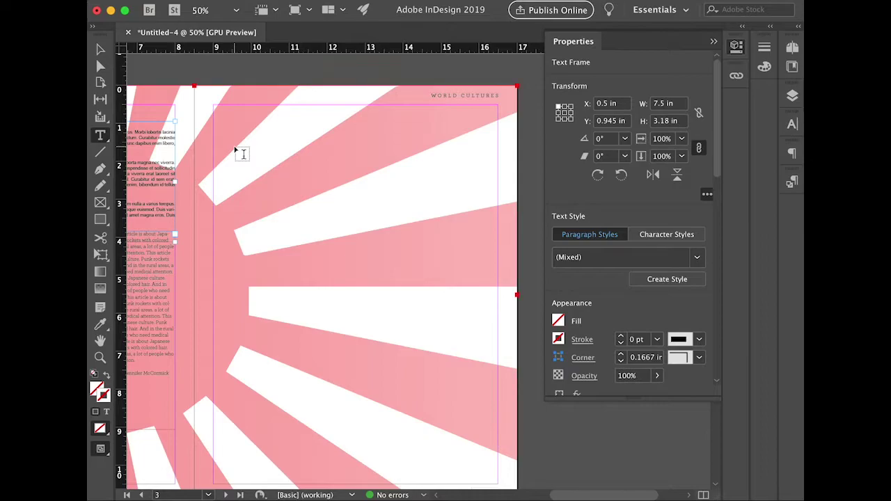
pyautogui.press('super+d')
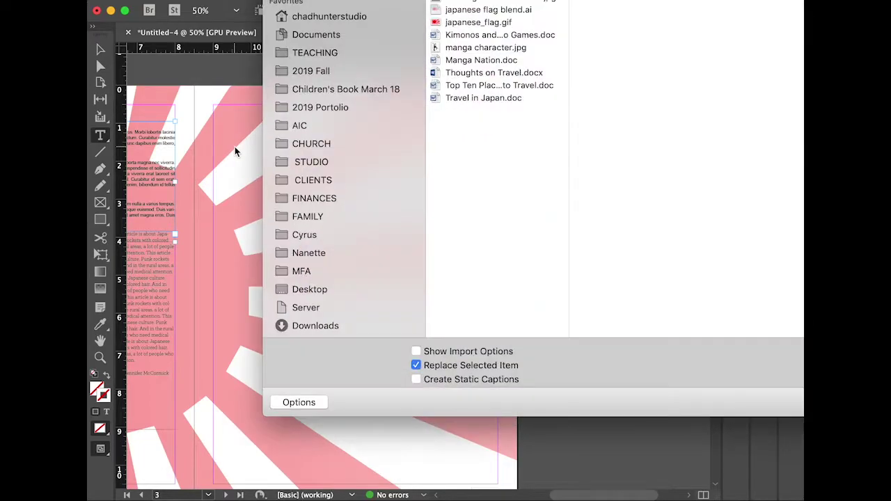
pyautogui.click(485, 72)
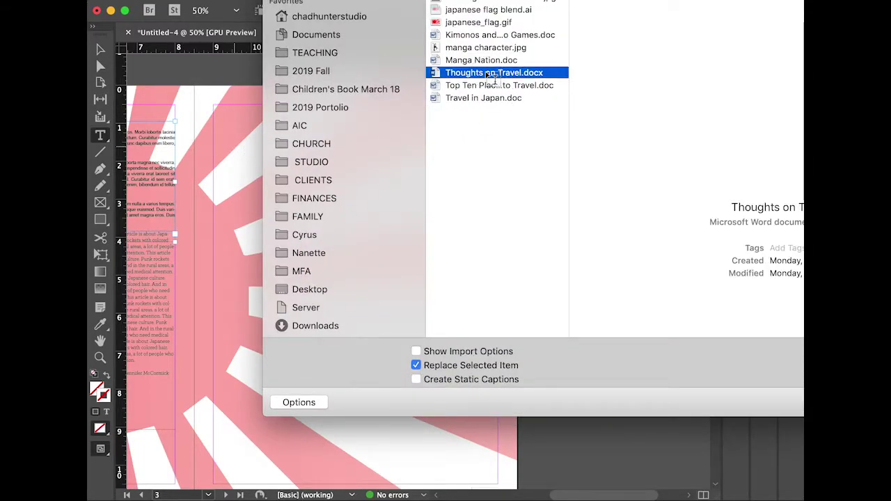
pyautogui.doubleClick(486, 72)
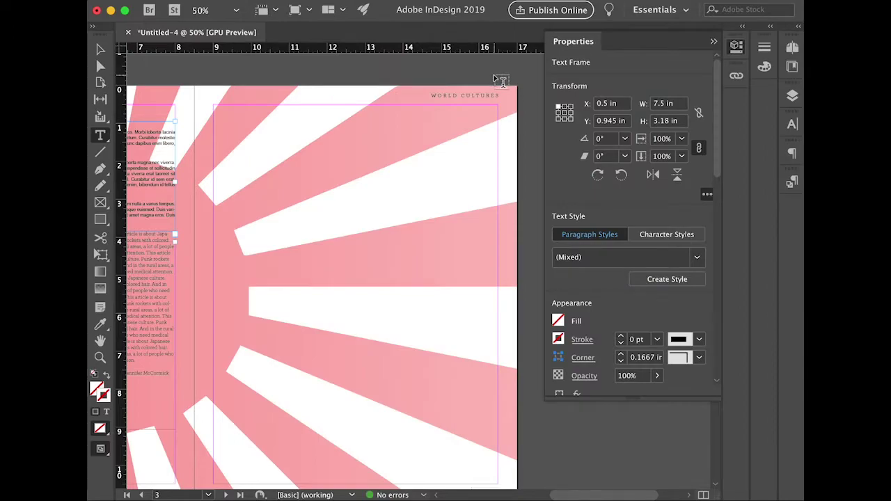
pyautogui.click(241, 199)
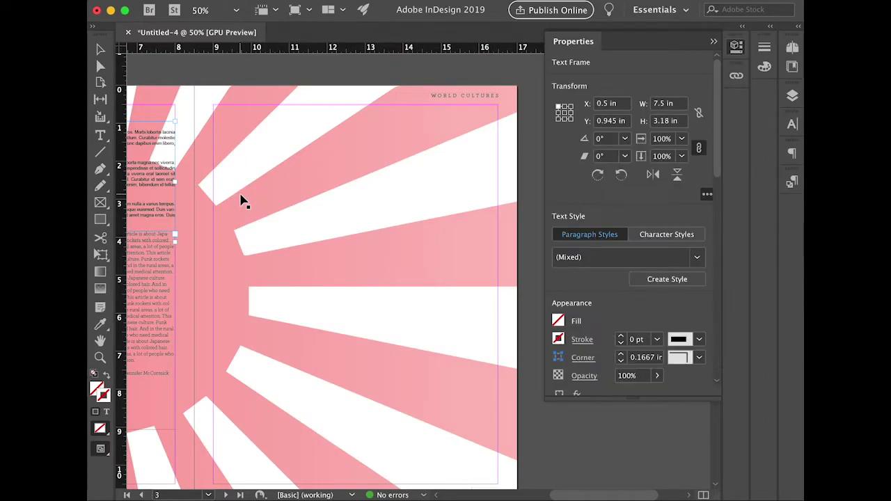
# - Undo the file placement in the headline frame and deselect the frame
pyautogui.press('super+z')
pyautogui.click(230, 74)
pyautogui.moveTo(243, 161); pyautogui.dragTo(542, 151)
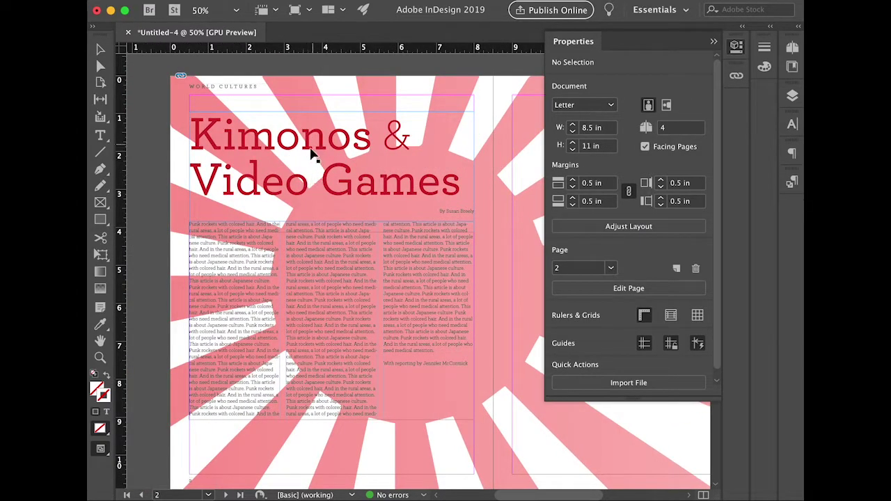
# - Place the Thoughts on Travel text on page 3 in a margin-wide frame about 7.5 in wide and 4.3 in high
pyautogui.hscroll(10, 306, 170)
pyautogui.click(247, 196)
pyautogui.moveTo(247, 196); pyautogui.dragTo(224, 190)
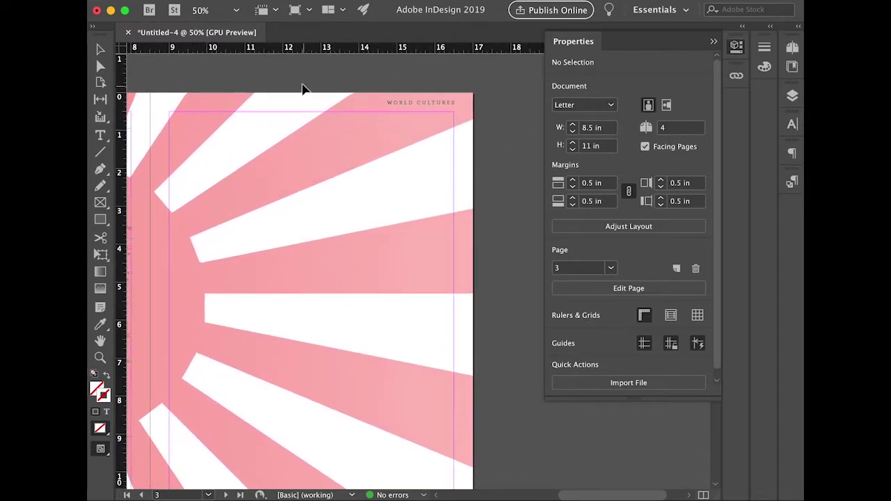
pyautogui.click(299, 291)
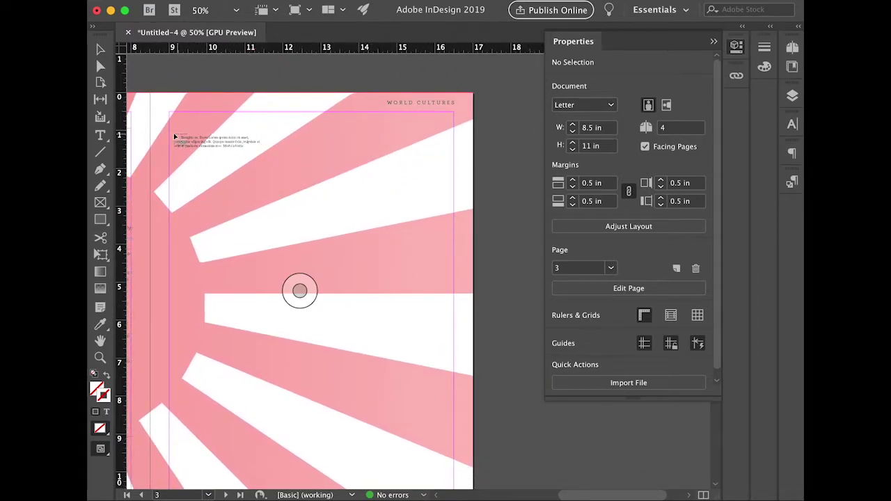
pyautogui.moveTo(169, 135); pyautogui.dragTo(457, 298)
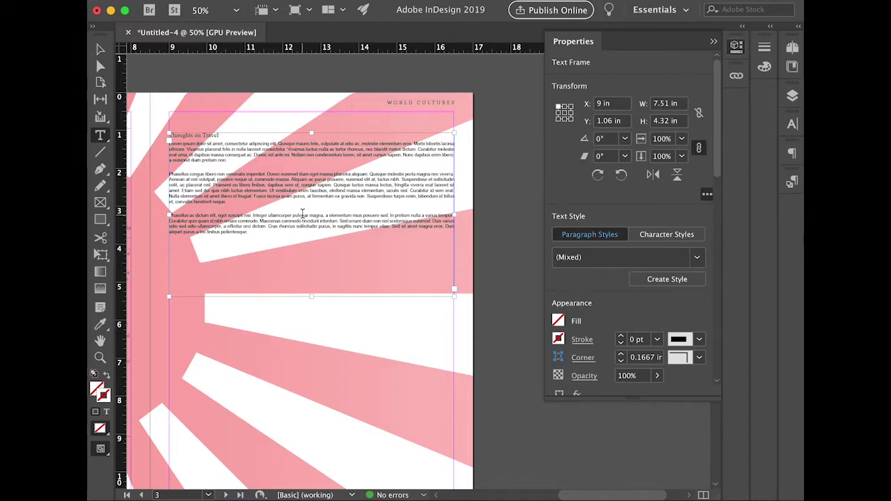
# - Split the Thoughts on Travel frame into 4 columns and shorten it to about 3.5 in high
pyautogui.press('super+b')
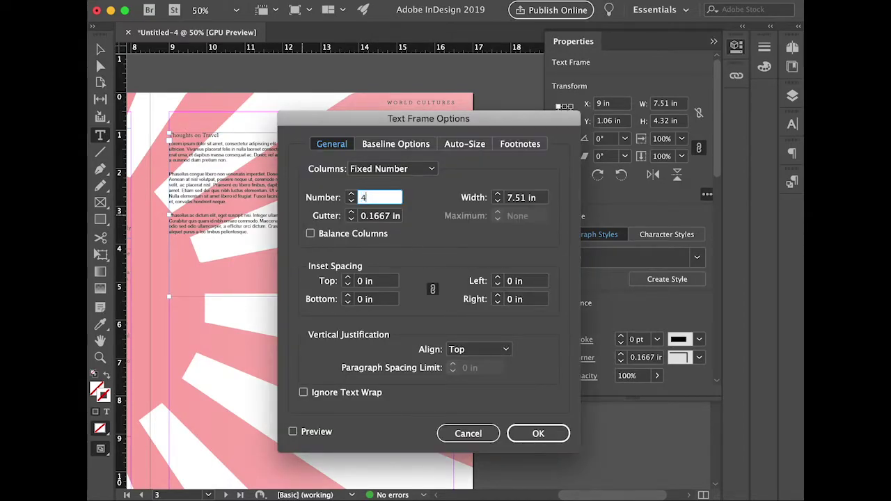
pyautogui.press('Return')
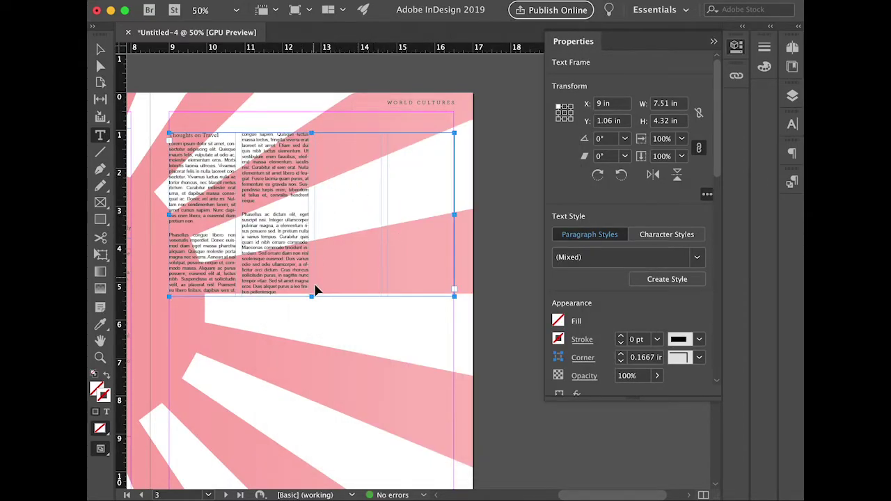
pyautogui.moveTo(311, 296); pyautogui.dragTo(311, 265)
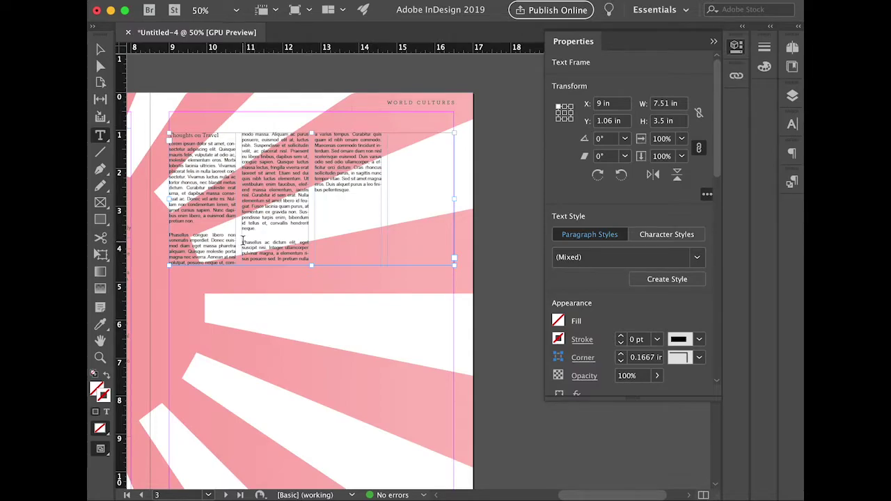
# - Paste a copy of the article's last two paragraphs at its end to fill the remaining columns, and deselect
pyautogui.moveTo(170, 239); pyautogui.dragTo(357, 239)
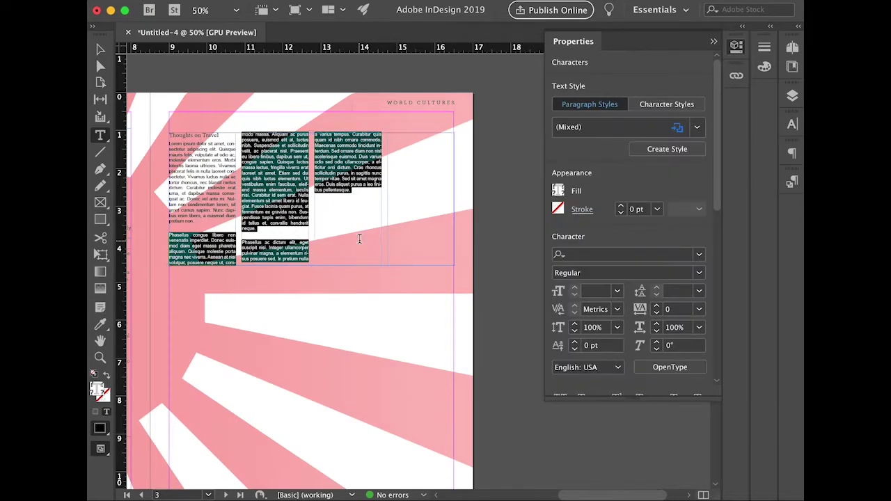
pyautogui.click(355, 228)
pyautogui.press('super+v')
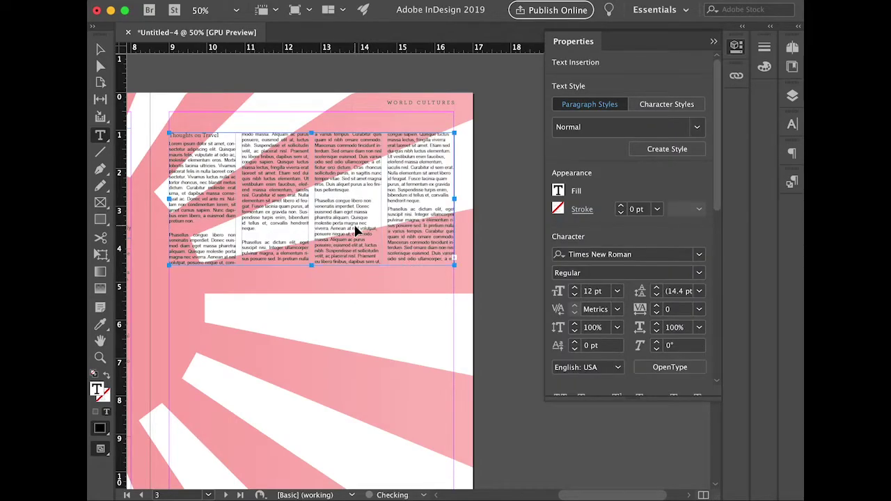
pyautogui.click(488, 245)
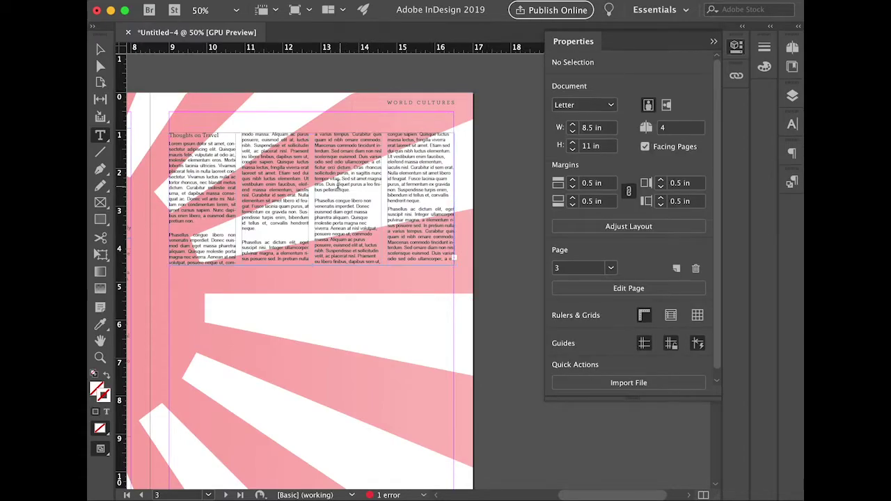
# - Move the article frame down to about 1.6 in and draw a shallow margin-wide text frame above it
pyautogui.moveTo(298, 169); pyautogui.dragTo(299, 190)
pyautogui.keyDown('super'); pyautogui.click(258, 87); pyautogui.keyUp('super')
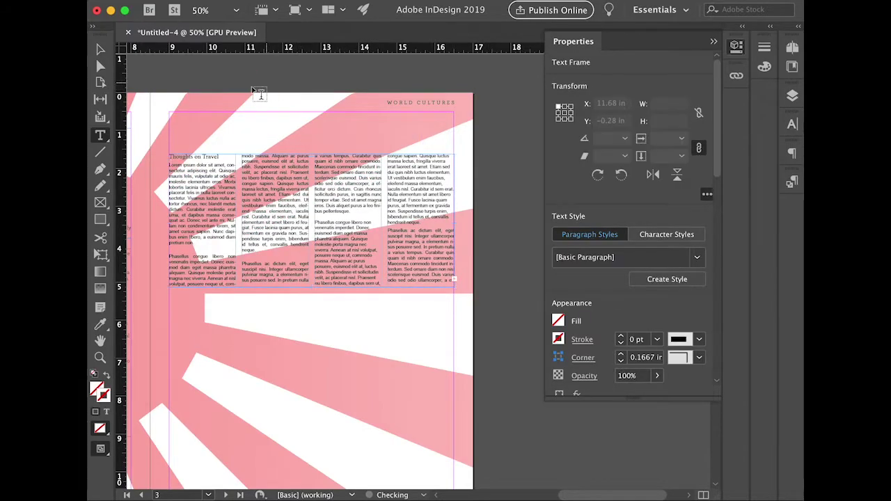
pyautogui.moveTo(265, 147); pyautogui.dragTo(302, 163)
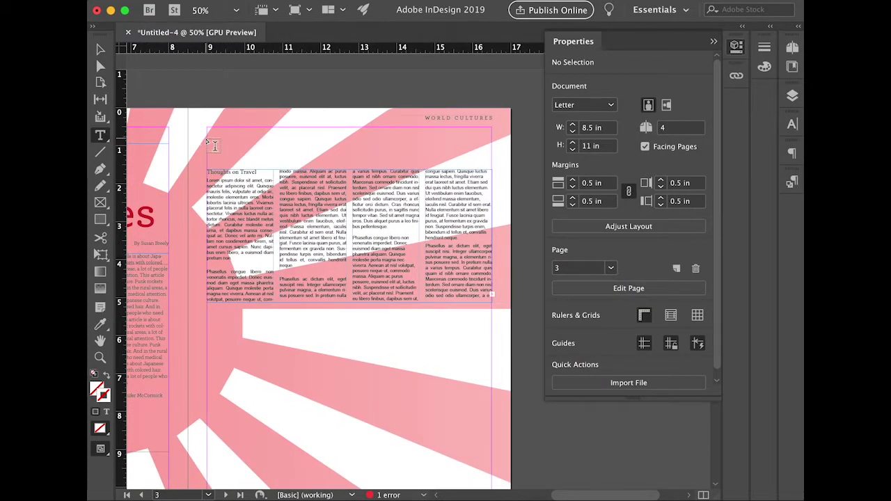
pyautogui.moveTo(207, 140); pyautogui.dragTo(491, 167)
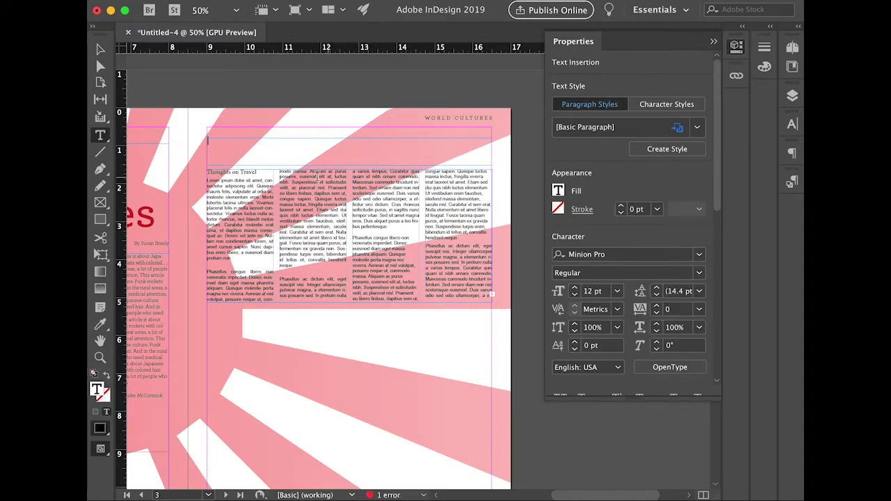
# - Move the title "Thoughts on Travel" out of the article into the new frame above, removing the leftover empty line
pyautogui.moveTo(257, 172); pyautogui.dragTo(200, 172)
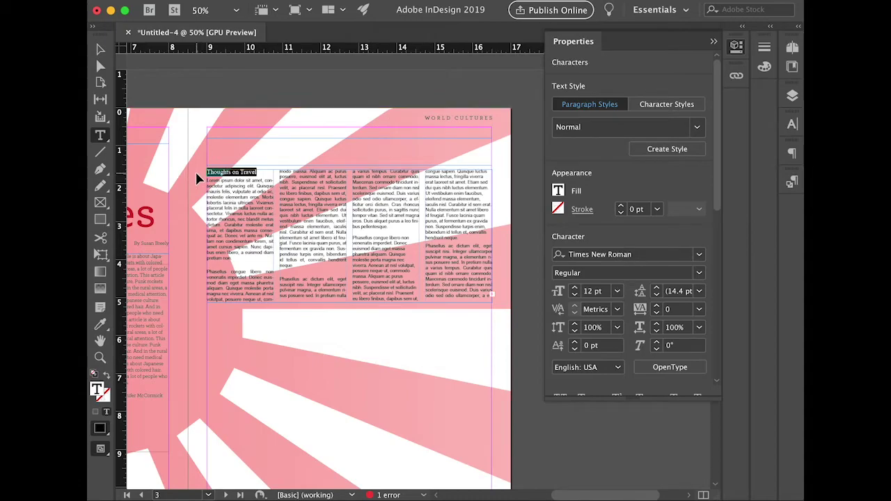
pyautogui.press('super+x')
pyautogui.press('Delete')
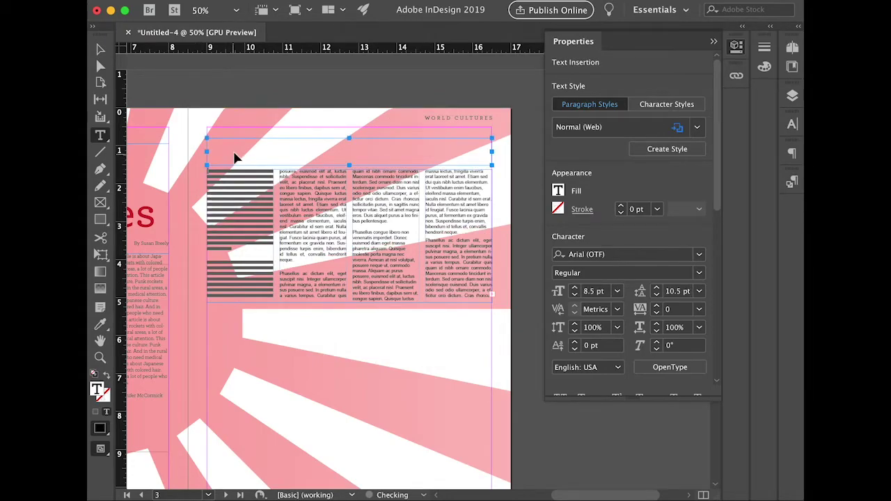
pyautogui.click(231, 146)
pyautogui.press('super+v')
# - Enlarge the "Thoughts on Travel" title text to 42 pt
pyautogui.press('super+a')
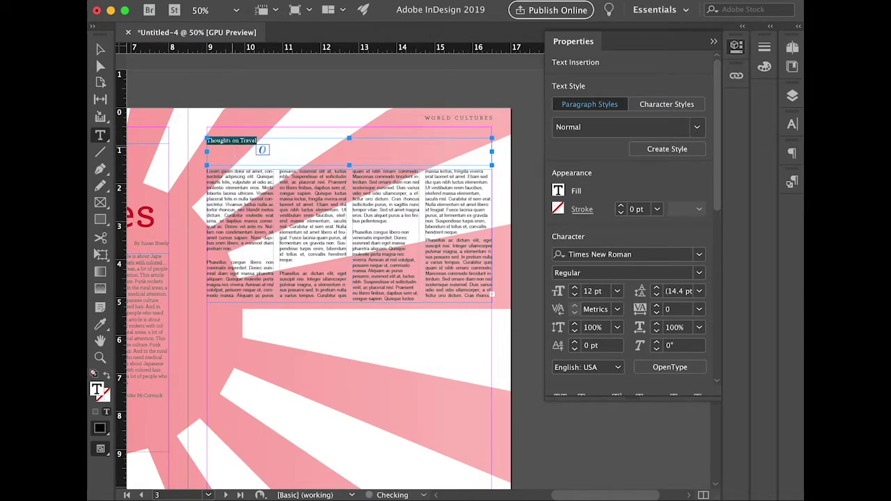
pyautogui.press('super+alt+shift+period')
pyautogui.press('super+alt+shift+period')
pyautogui.press('super+alt+shift+period')
pyautogui.press('super+alt+shift+period')
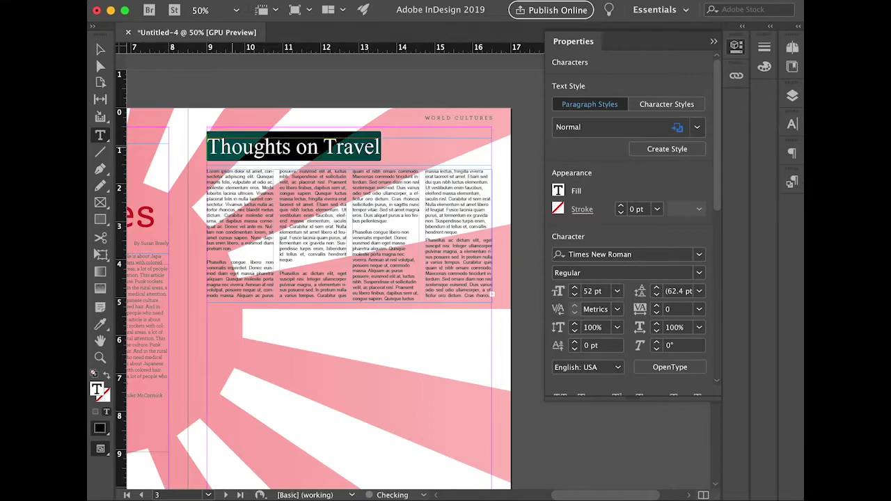
# - Set the "Thoughts on Travel" title in Archer Medium and reduce its size to 39 pt
pyautogui.click(651, 254)
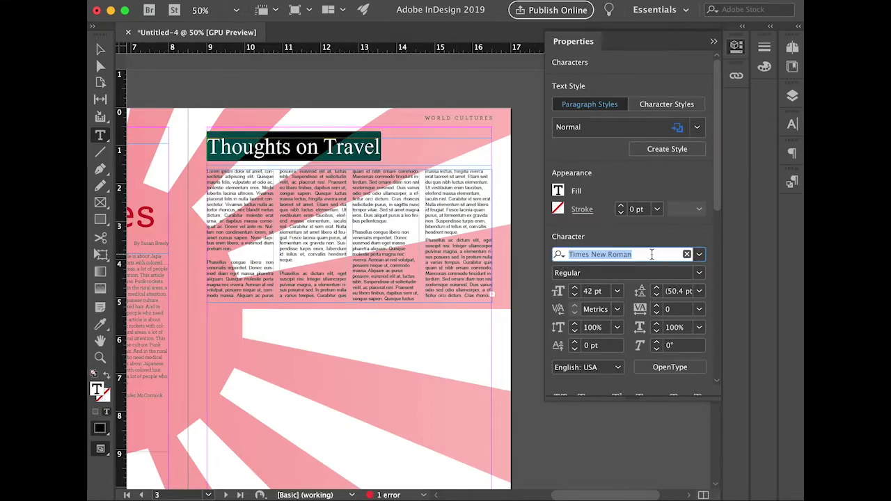
pyautogui.write('arch')
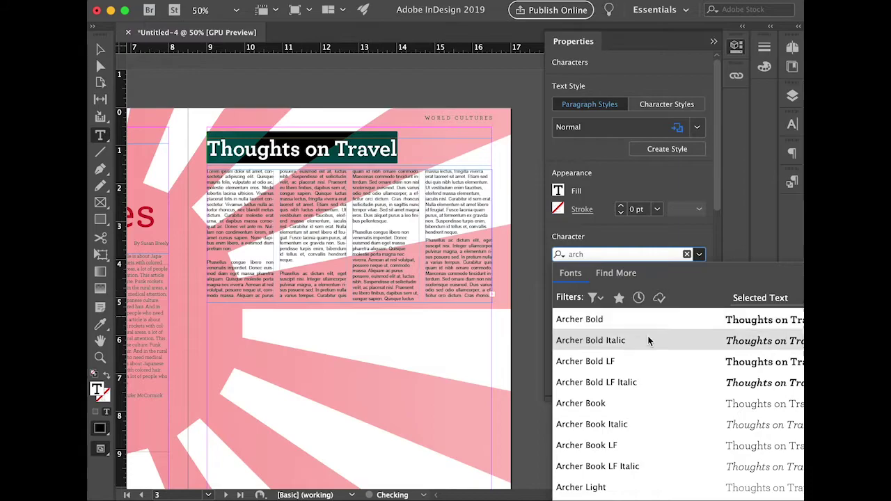
pyautogui.press('Return')
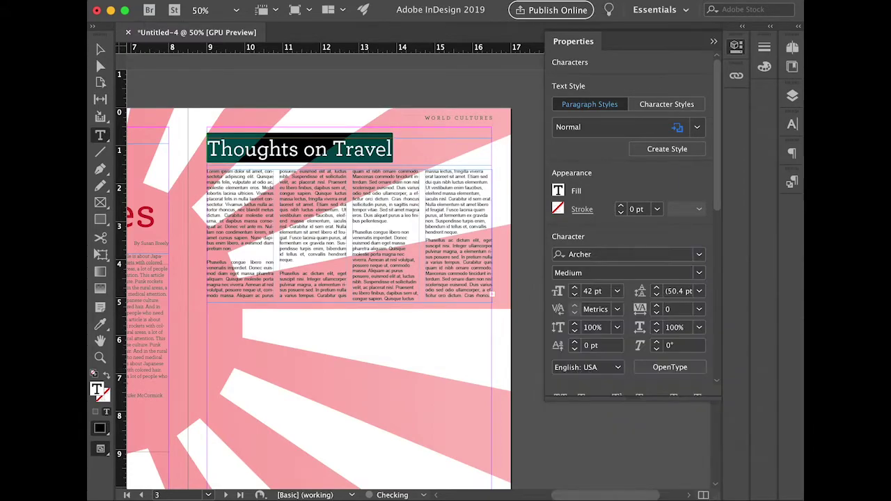
pyautogui.click(574, 295)
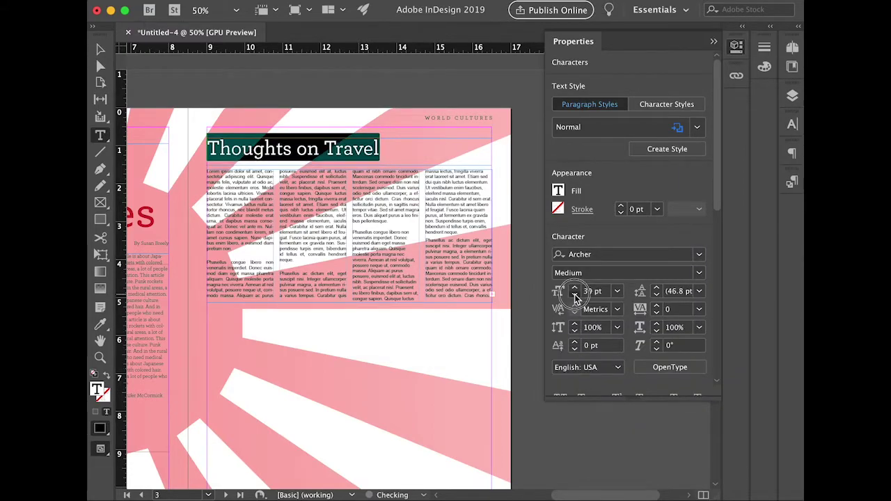
# - Reduce the "Thoughts on Travel" title to 33 pt and move its frame down slightly, closer to the article columns
pyautogui.click(574, 295)
pyautogui.click(574, 295)
pyautogui.click(574, 295)
pyautogui.keyDown('super'); pyautogui.click(306, 151); pyautogui.keyUp('super')
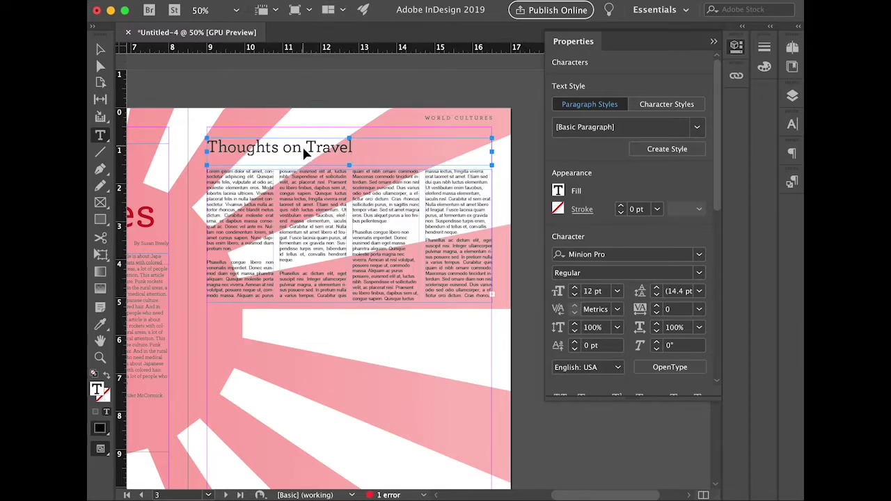
pyautogui.moveTo(304, 148); pyautogui.dragTo(304, 153)
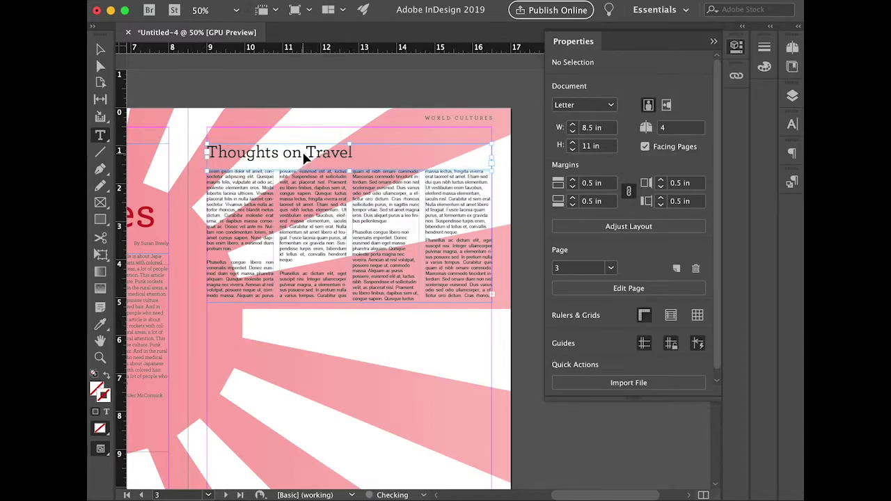
pyautogui.keyDown('super'); pyautogui.click(306, 89); pyautogui.keyUp('super')
pyautogui.keyDown('super'); pyautogui.click(344, 146); pyautogui.keyUp('super')
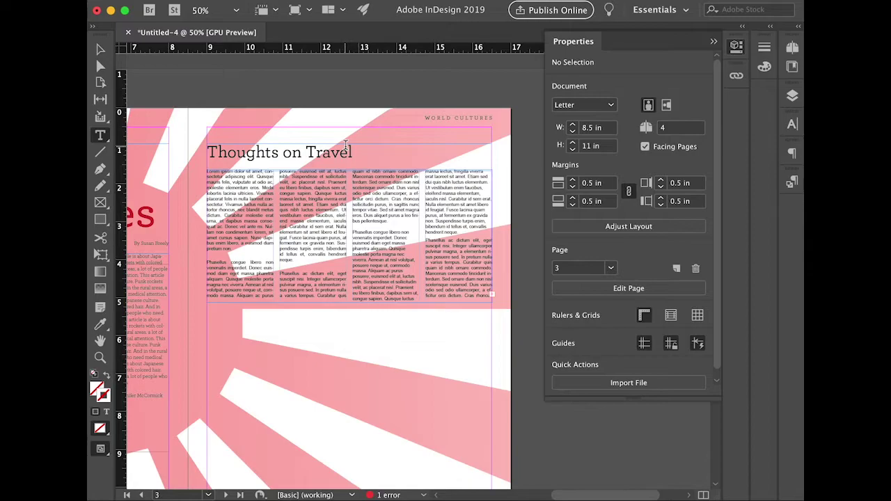
# - Apply the Body paragraph style to all of the four-column "Thoughts on Travel" article text
pyautogui.press('super+d')
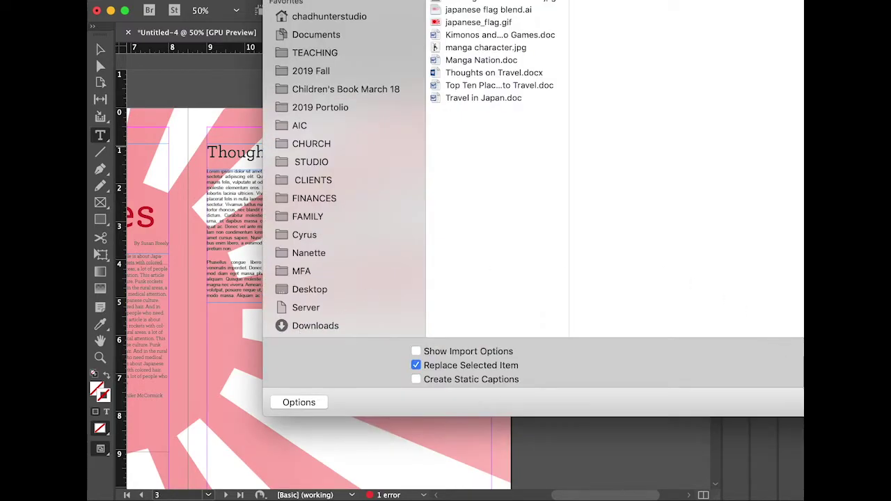
pyautogui.press('Escape')
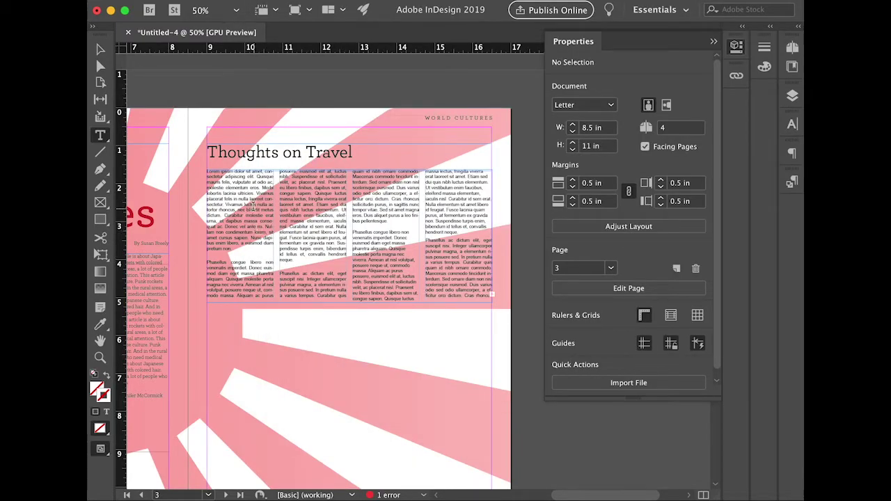
pyautogui.moveTo(251, 205); pyautogui.dragTo(467, 294)
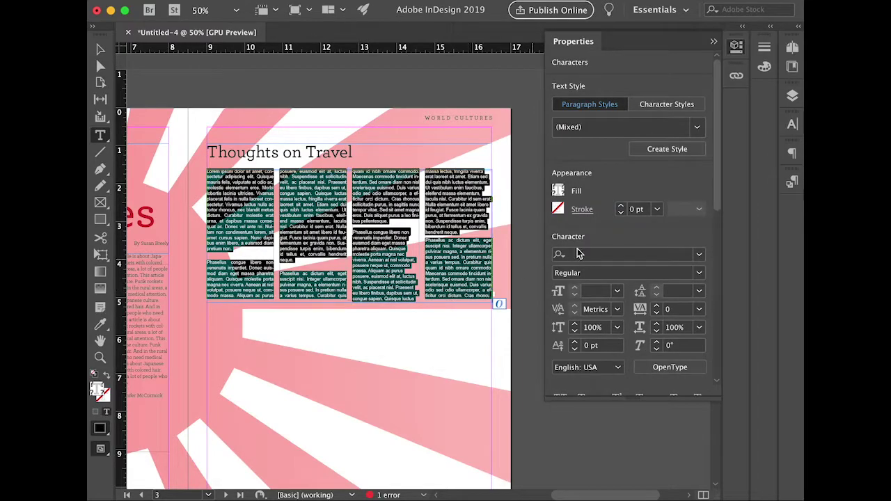
pyautogui.click(793, 183)
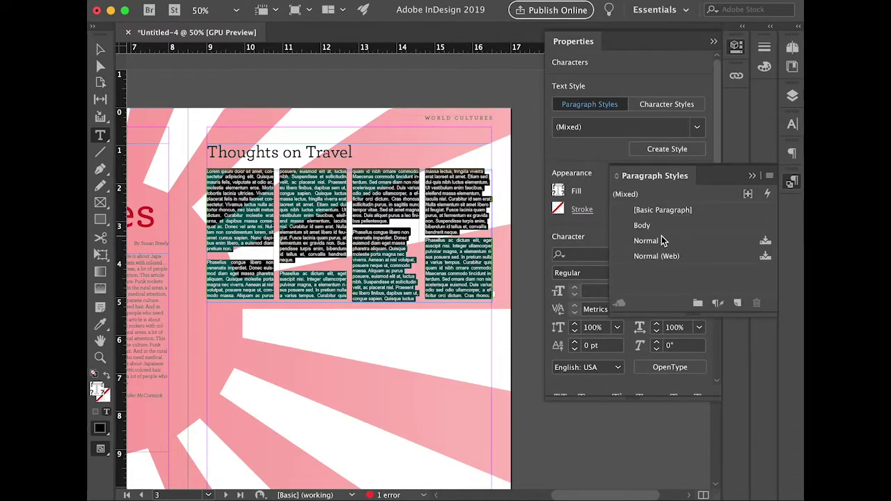
pyautogui.click(642, 225)
pyautogui.click(273, 87)
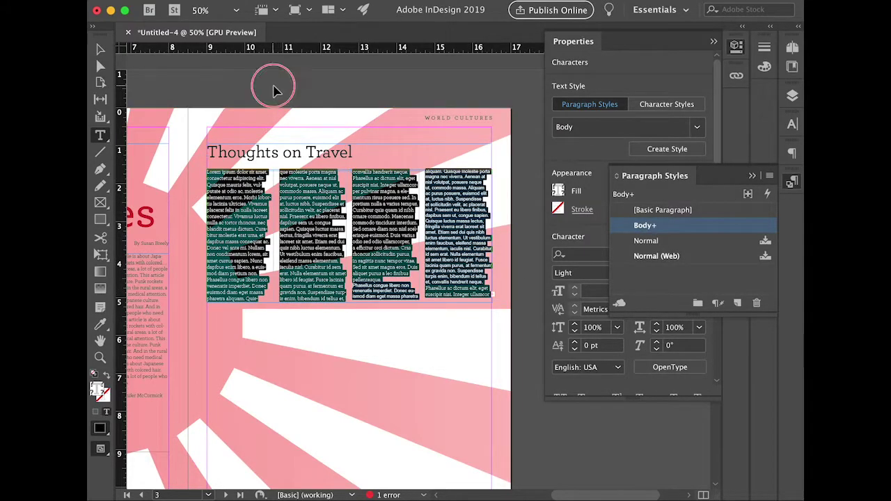
# - Reapply the Body paragraph style to the whole "Thoughts on Travel" article, clearing its formatting overrides
pyautogui.click(440, 268)
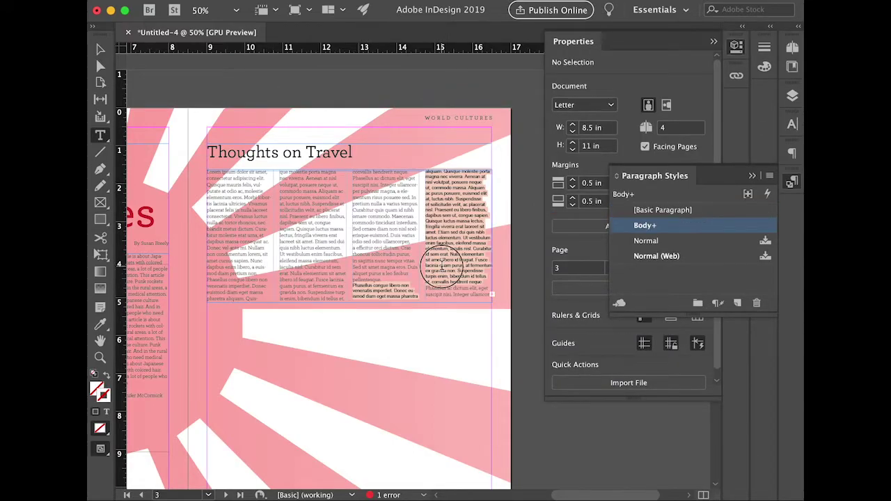
pyautogui.press('super+a')
pyautogui.rightClick(677, 230)
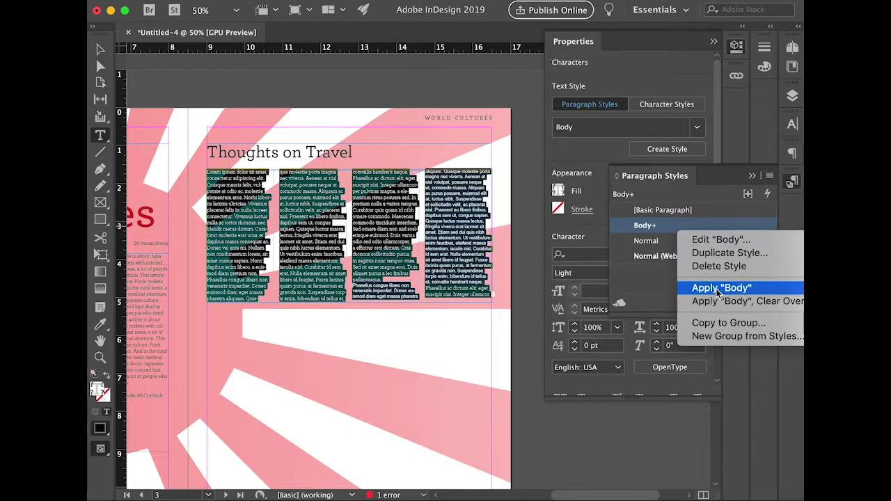
pyautogui.click(717, 291)
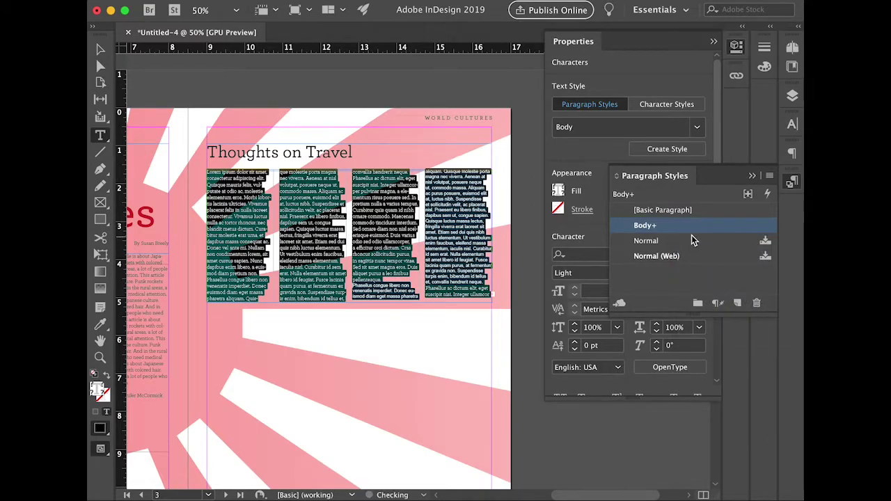
pyautogui.rightClick(686, 233)
pyautogui.click(740, 302)
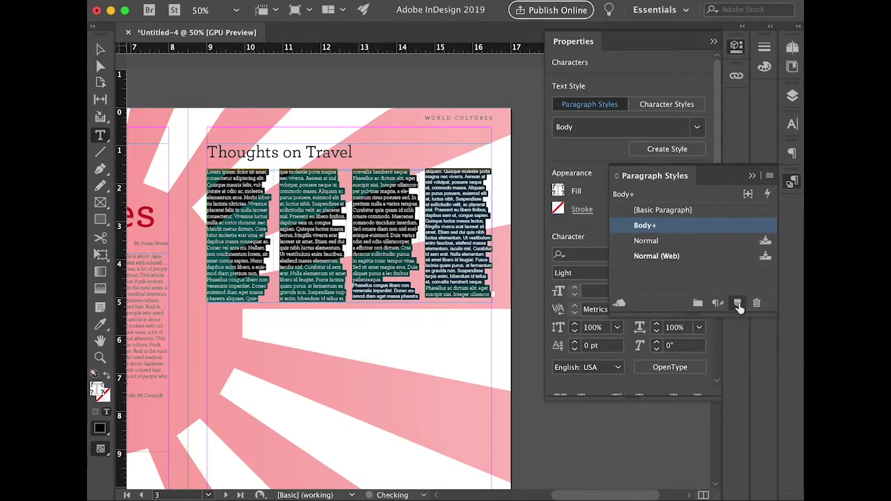
pyautogui.click(466, 86)
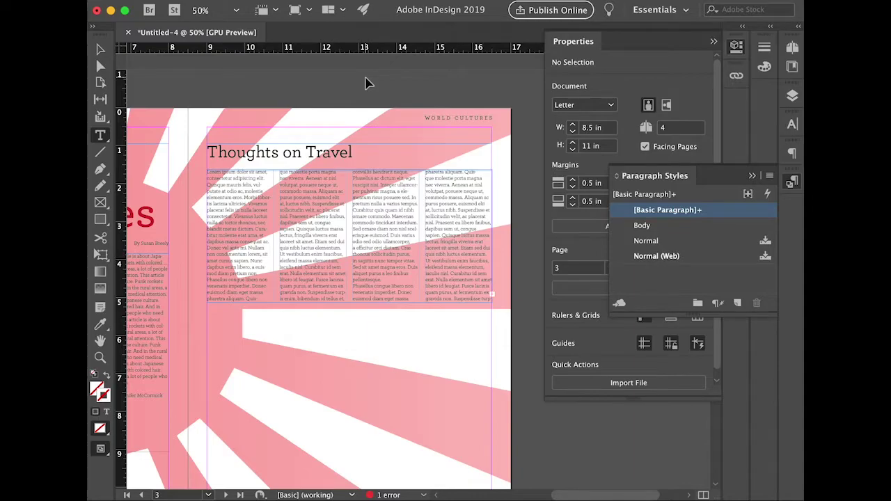
# - Place the "Top Ten Places to Travel" Word document in a margin-wide frame about 3.48 in high, ending at page 3's bottom margin
pyautogui.press('super+d')
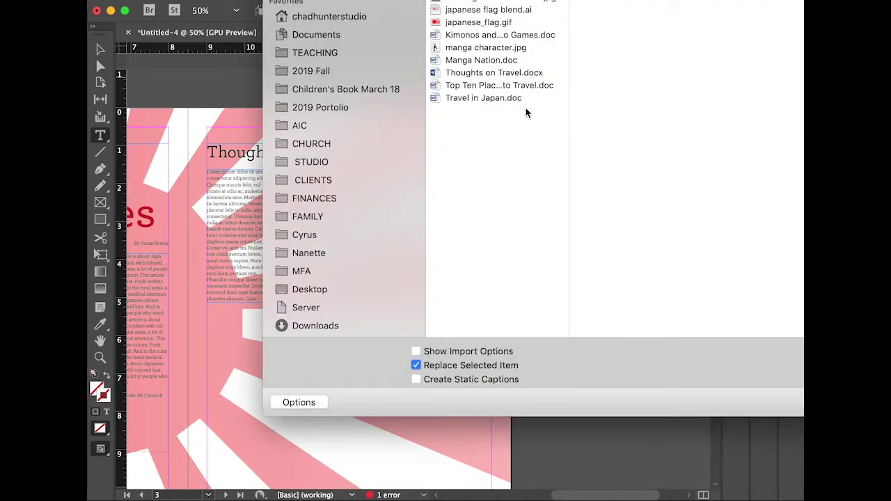
pyautogui.doubleClick(476, 89)
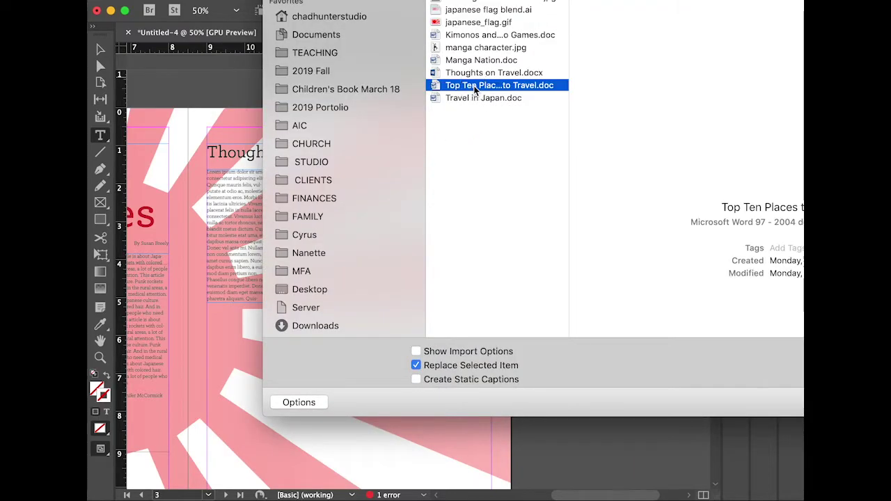
pyautogui.press('space')
pyautogui.moveTo(265, 353); pyautogui.dragTo(258, 274)
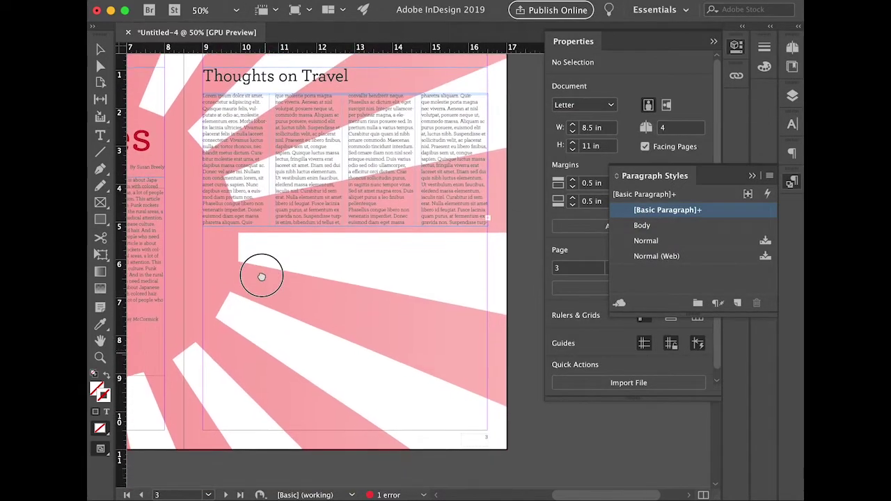
pyautogui.click(204, 301)
pyautogui.moveTo(205, 302); pyautogui.dragTo(487, 429)
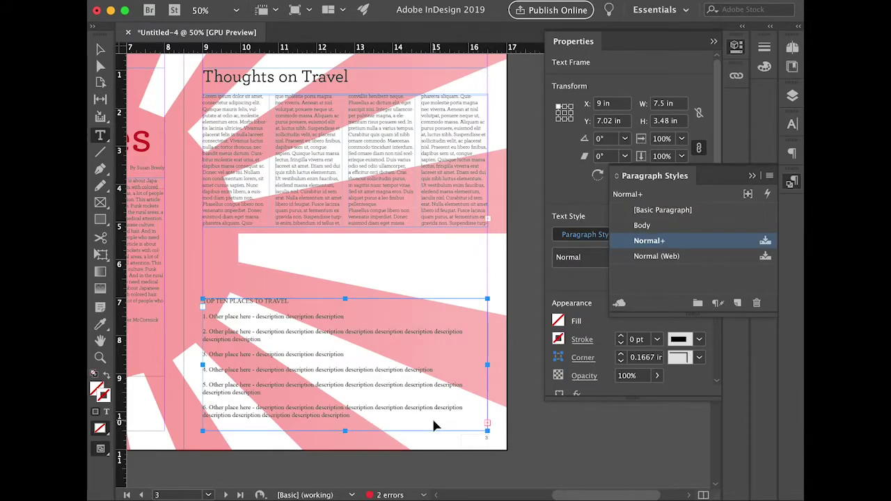
# - Apply the Body paragraph style to all the text of the placed top-ten list
pyautogui.press('super+a')
pyautogui.click(352, 350)
pyautogui.press('super+a')
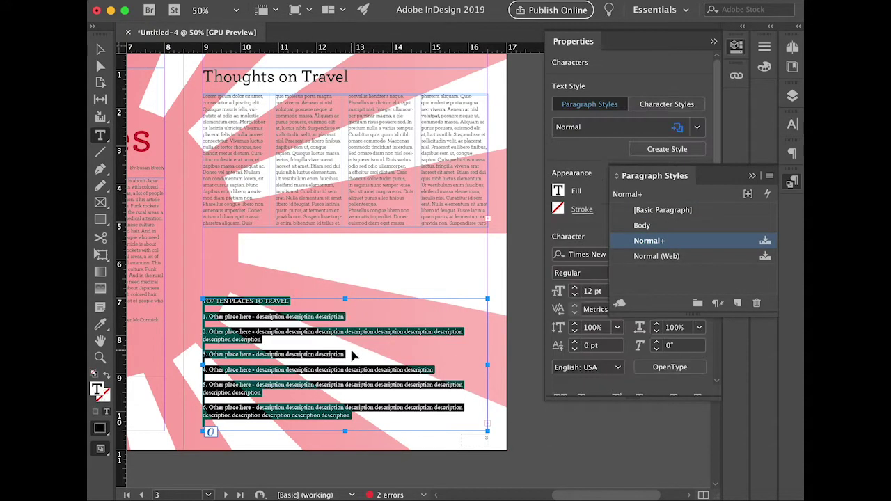
pyautogui.click(658, 228)
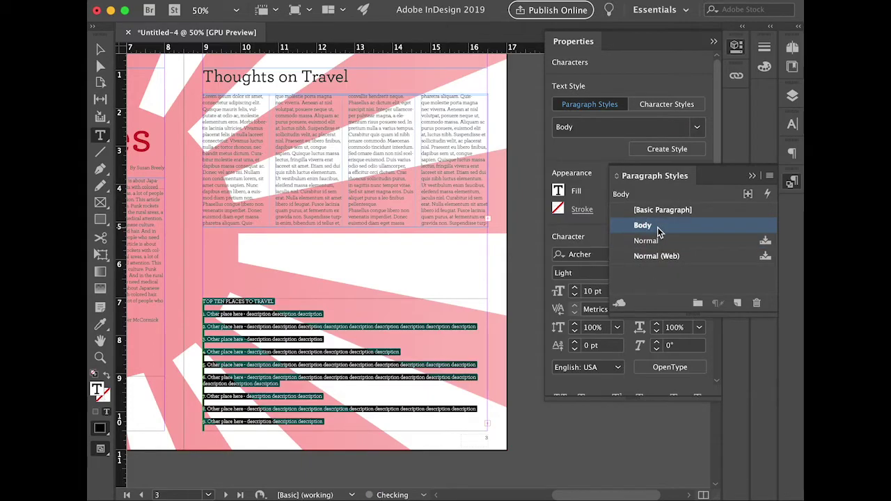
pyautogui.press('Escape')
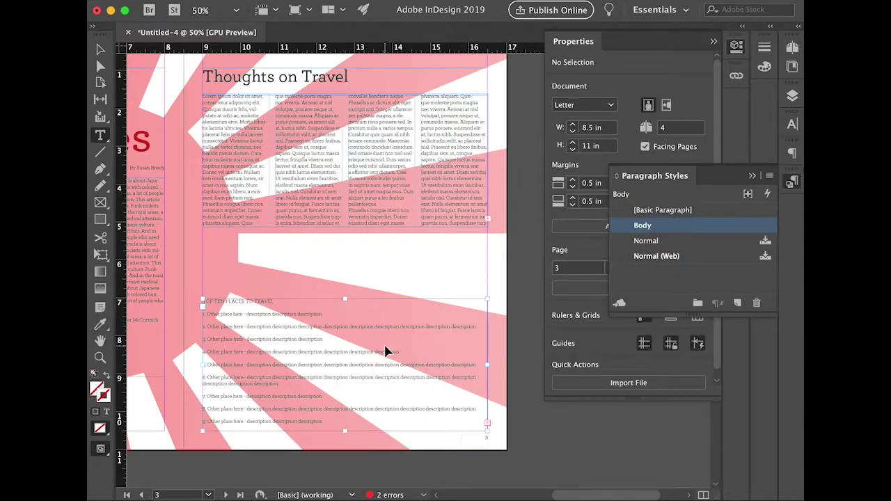
# - Set the top-ten list frame to four columns, about 2.44 in high, with its upper edge at about 7.58 in
pyautogui.press('super+b')
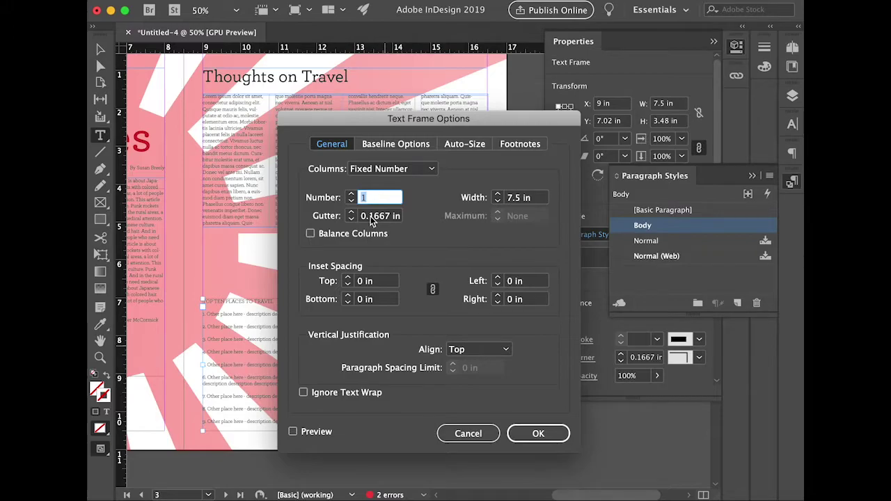
pyautogui.write('4')
pyautogui.press('Return')
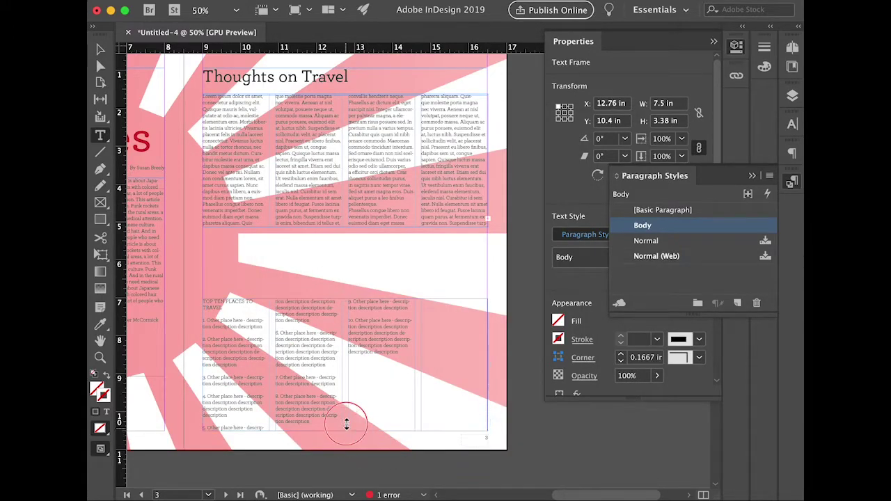
pyautogui.moveTo(346, 423); pyautogui.dragTo(346, 391)
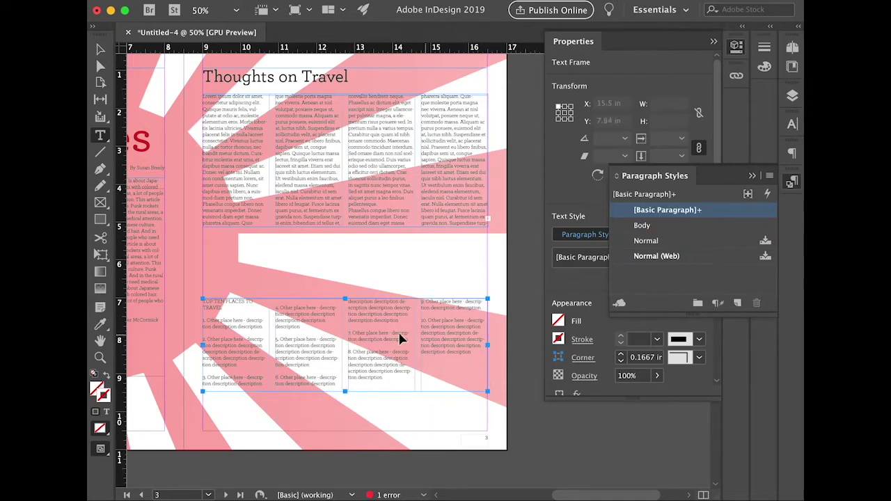
pyautogui.moveTo(386, 331); pyautogui.dragTo(385, 353)
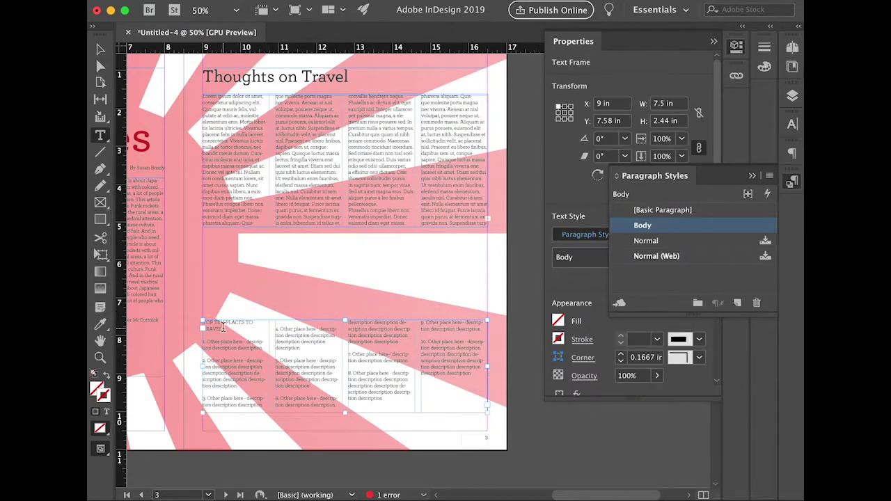
# - Duplicate the "Thoughts on Travel" title frame to just above the top-ten list
pyautogui.keyDown('shift'); pyautogui.click(320, 82); pyautogui.keyUp('shift')
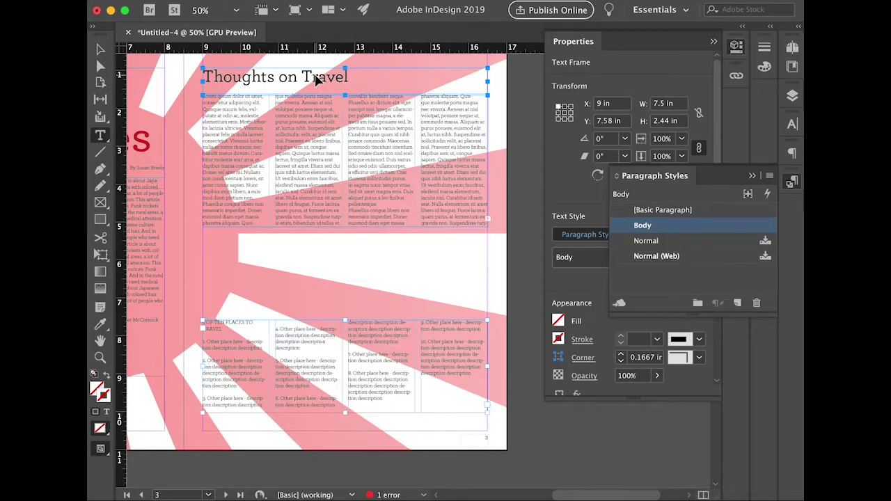
pyautogui.moveTo(317, 80); pyautogui.dragTo(311, 304)
# - Copy the heading "TOP TEN PLACES TO TRAVEL" from the list and delete it there along with the leftover empty lines
pyautogui.click(219, 332)
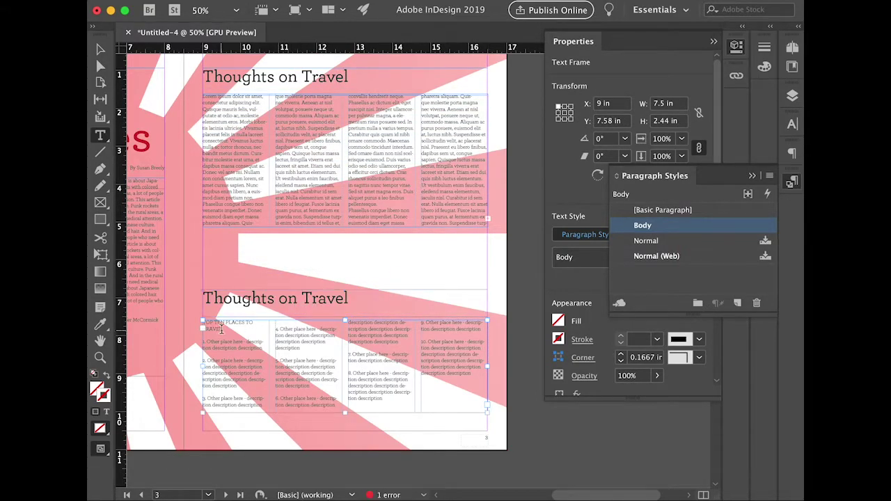
pyautogui.moveTo(220, 330); pyautogui.dragTo(183, 318)
pyautogui.press('super+c')
pyautogui.press('BackSpace')
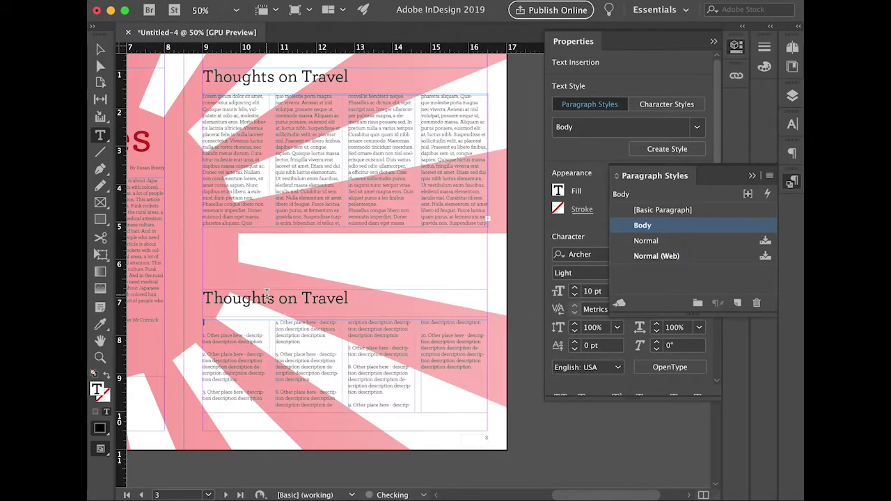
pyautogui.press('Delete')
pyautogui.press('Delete')
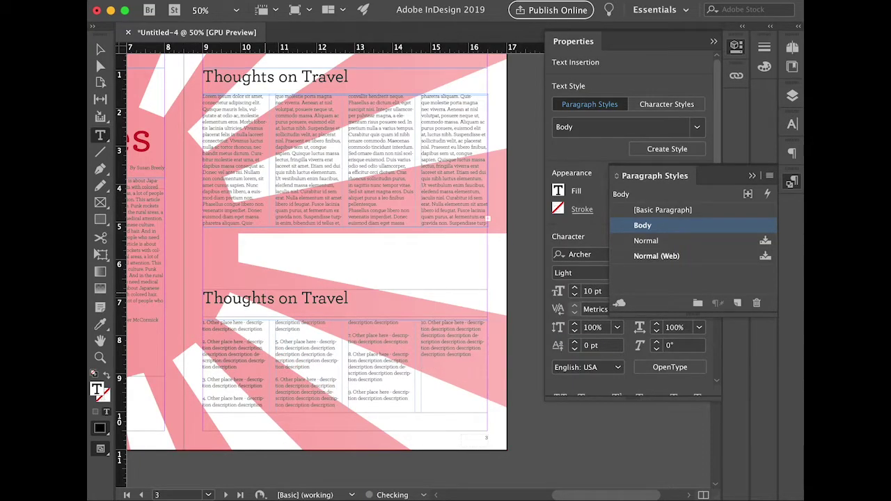
# - Replace the duplicated title's text with the copied "TOP TEN PLACES TO TRAVEL" heading and match its formatting to the "Thoughts on Travel" title with the Eyedropper
pyautogui.click(325, 298)
pyautogui.press('super+a')
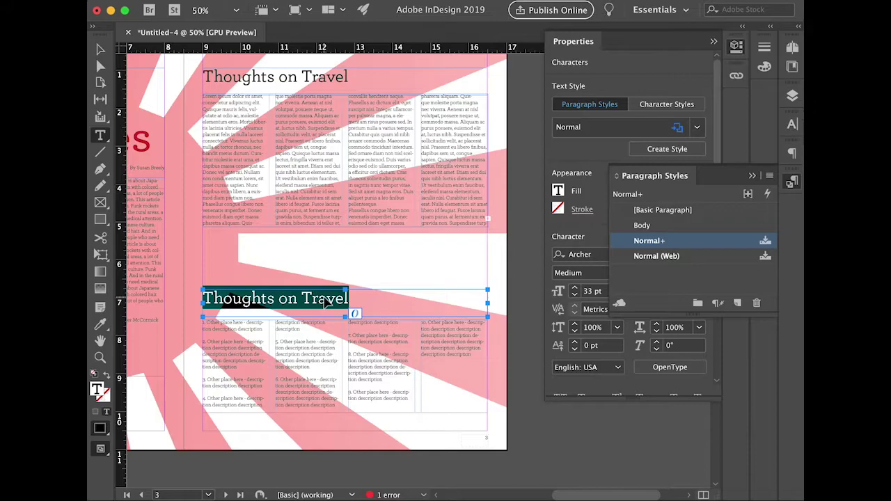
pyautogui.press('super+v')
pyautogui.hotkey('ctrl', 'a')
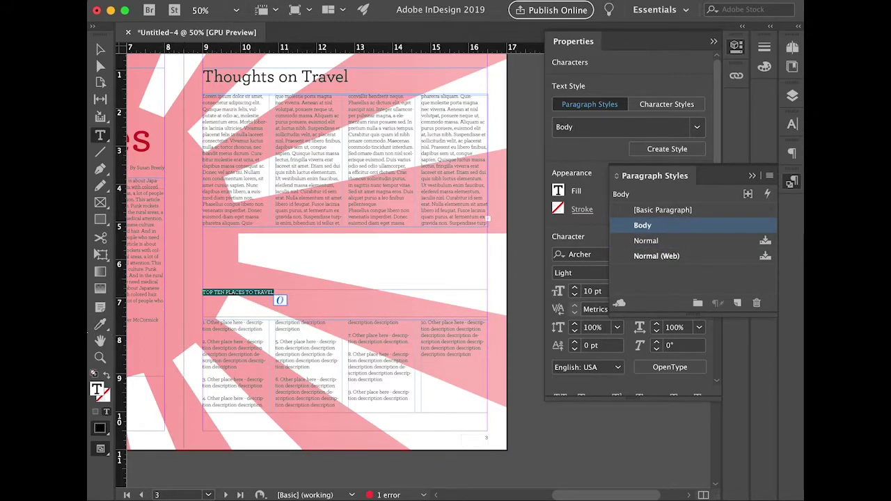
pyautogui.click(100, 324)
pyautogui.click(264, 78)
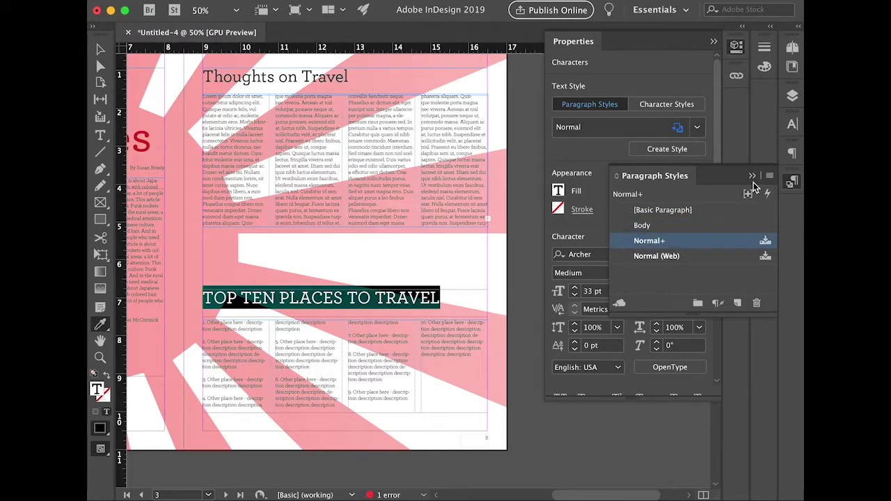
# - Change the top-ten heading to Title Case so it reads "Top Ten Places To Travel"
pyautogui.click(751, 176)
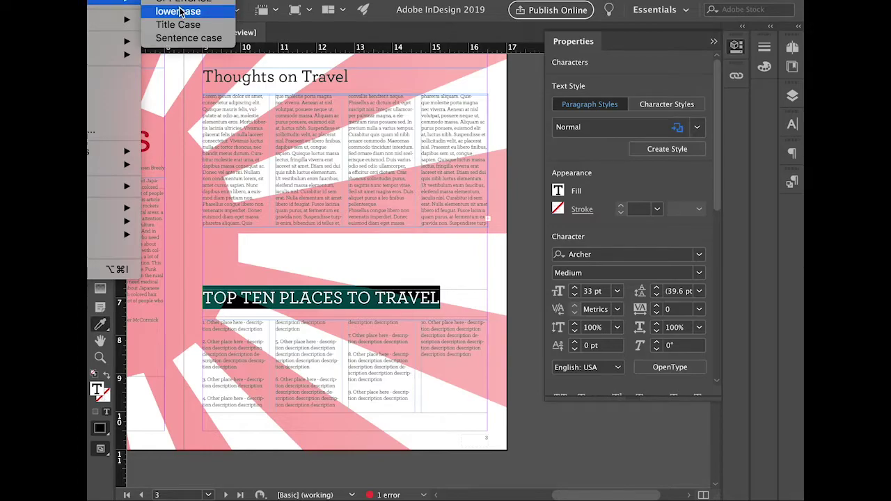
pyautogui.click(180, 27)
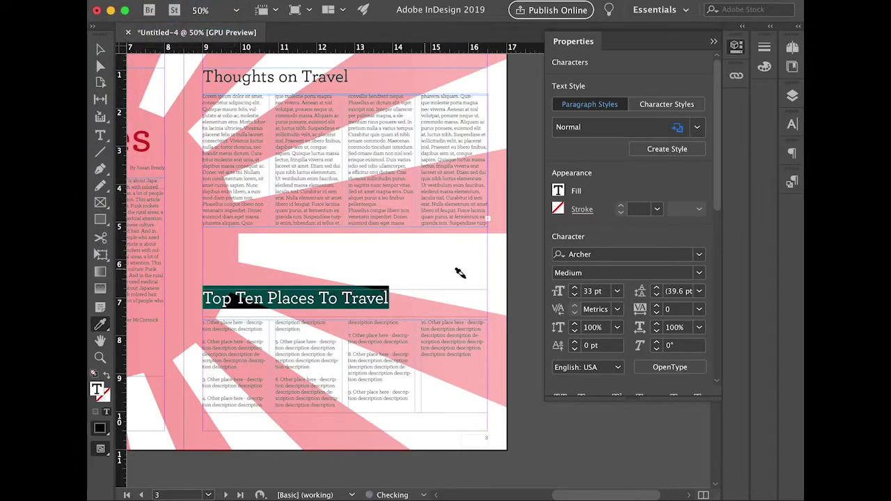
pyautogui.click(534, 288)
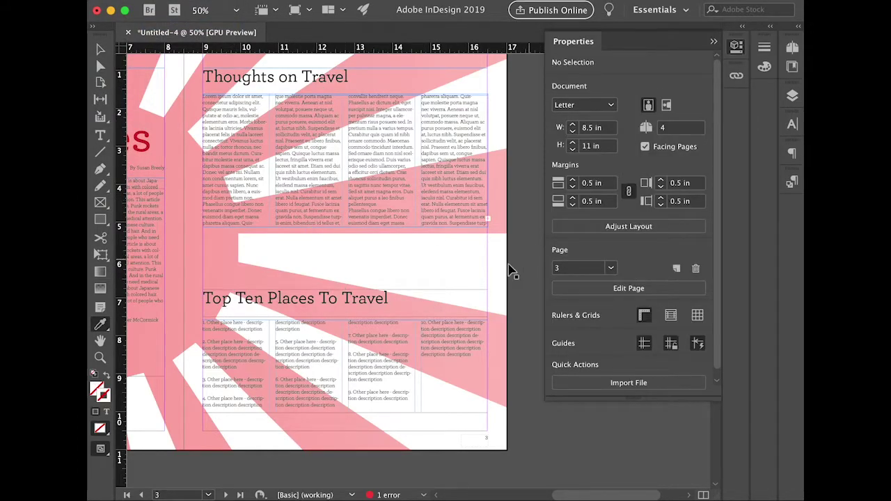
pyautogui.press('super+minus')
pyautogui.scroll(-2, 328, 266)
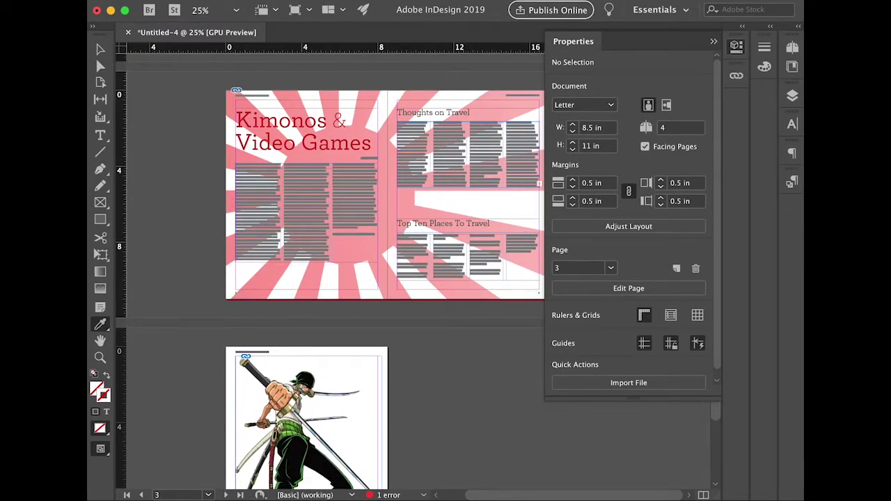
# - Create a text frame on page 4 spanning the page width over the swordsman and enter "MANGA" and "NATION" on two lines
pyautogui.moveTo(463, 407); pyautogui.dragTo(398, 278)
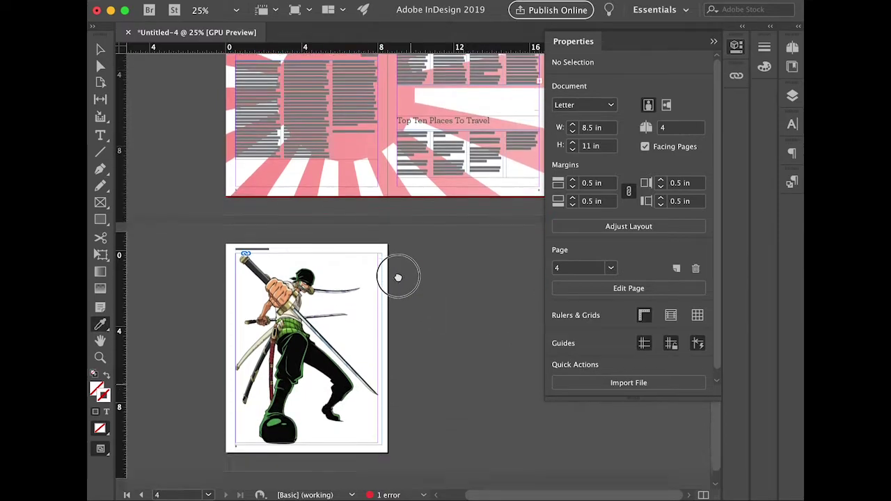
pyautogui.moveTo(195, 231); pyautogui.dragTo(303, 316)
pyautogui.moveTo(398, 343); pyautogui.dragTo(224, 133)
pyautogui.keyDown('alt'); pyautogui.keyDown('super'); pyautogui.click(312, 251); pyautogui.keyUp('super'); pyautogui.keyUp('alt')
pyautogui.moveTo(355, 298); pyautogui.dragTo(261, 220)
pyautogui.press('t')
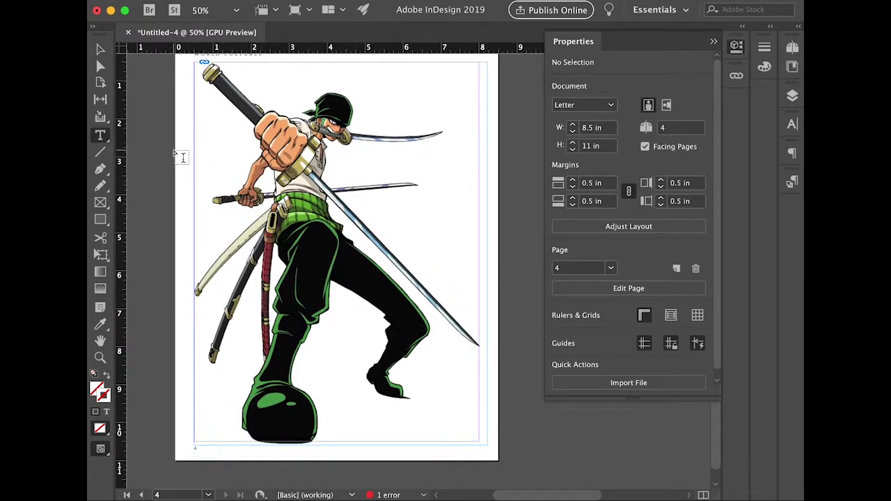
pyautogui.moveTo(176, 145); pyautogui.dragTo(511, 256)
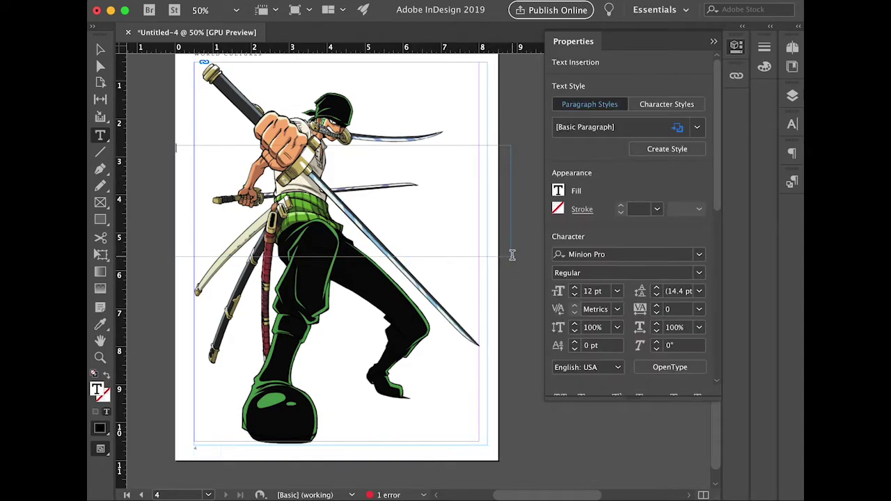
pyautogui.write('MANGA')
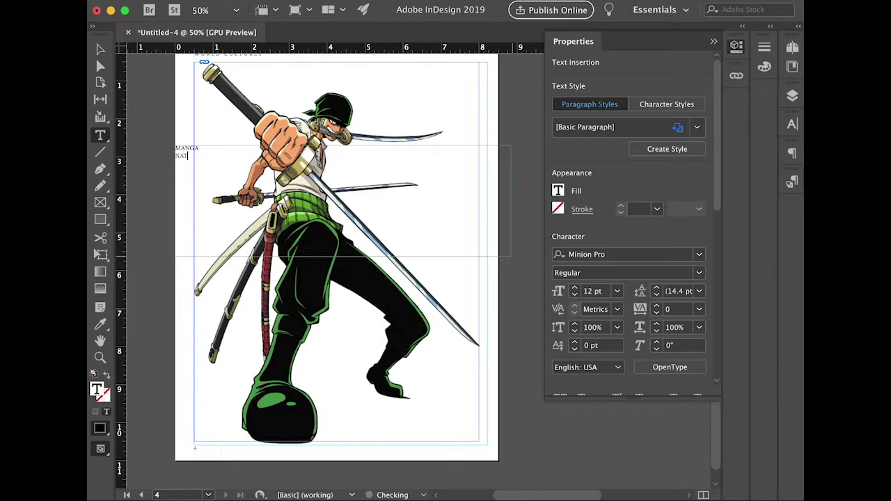
# - Enlarge all of the "MANGA NATION" title text to 42 pt
pyautogui.press('super+a')
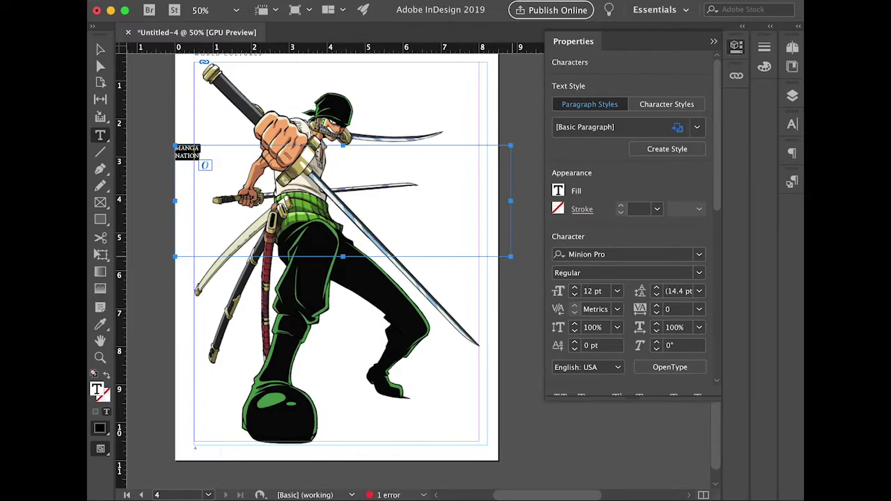
pyautogui.press('super+alt+shift+period')
pyautogui.press('super+alt+shift+period')
pyautogui.press('super+shift+period')
pyautogui.press('super+shift+period')
pyautogui.press('super+shift+period')
pyautogui.press('super+shift+period')
pyautogui.press('super+shift+period')
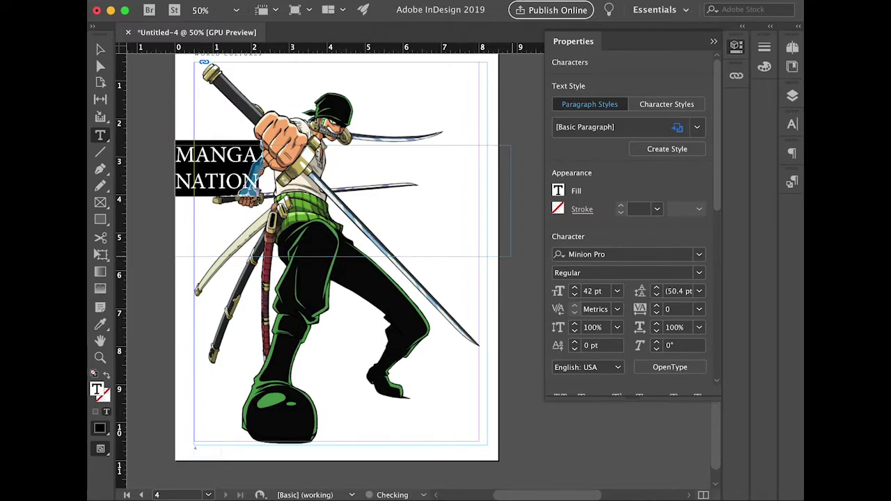
# - Enlarge only the word "NATION" to 172 pt
pyautogui.click(230, 181)
pyautogui.doubleClick(230, 181)
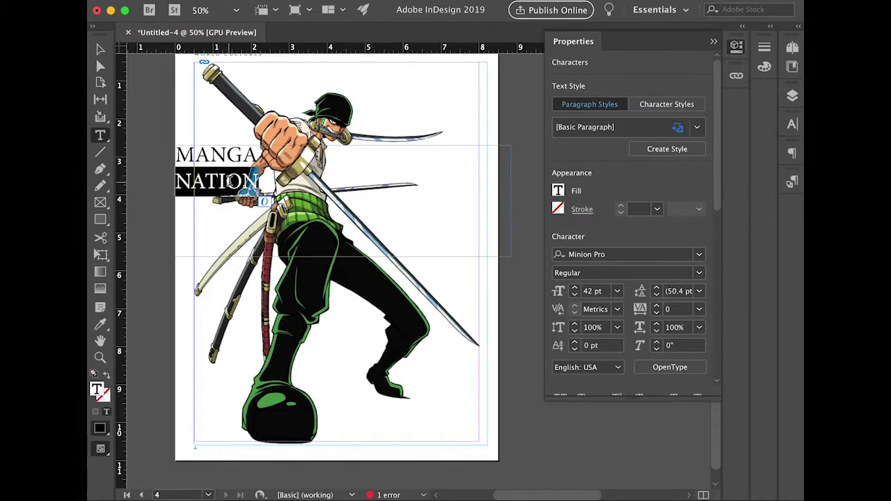
pyautogui.press('super+shift+period')
pyautogui.press('super+shift+period')
pyautogui.press('super+shift+period')
pyautogui.press('super+shift+period')
pyautogui.press('super+shift+period')
pyautogui.press('super+shift+period')
pyautogui.press('super+shift+period')
pyautogui.press('super+shift+period')
pyautogui.press('super+shift+period')
pyautogui.press('super+shift+period')
pyautogui.press('super+shift+period')
pyautogui.press('super+shift+period')
pyautogui.press('super+shift+period')
pyautogui.press('super+shift+period')
pyautogui.press('super+shift+period')
pyautogui.press('super+shift+period')
pyautogui.press('super+shift+period')
pyautogui.press('super+shift+period')
pyautogui.press('super+shift+period')
pyautogui.press('super+shift+period')
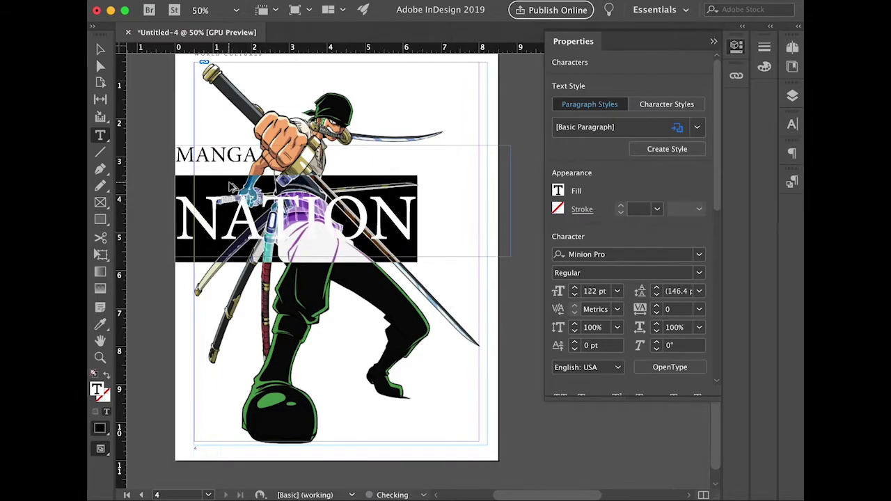
pyautogui.press('super+shift+period')
pyautogui.press('super+shift+period')
pyautogui.press('super+shift+period')
pyautogui.press('super+shift+period')
pyautogui.press('super+shift+period')
pyautogui.press('super+shift+period')
pyautogui.press('super+shift+period')
pyautogui.press('super+shift+period')
pyautogui.press('super+shift+period')
pyautogui.press('super+shift+period')
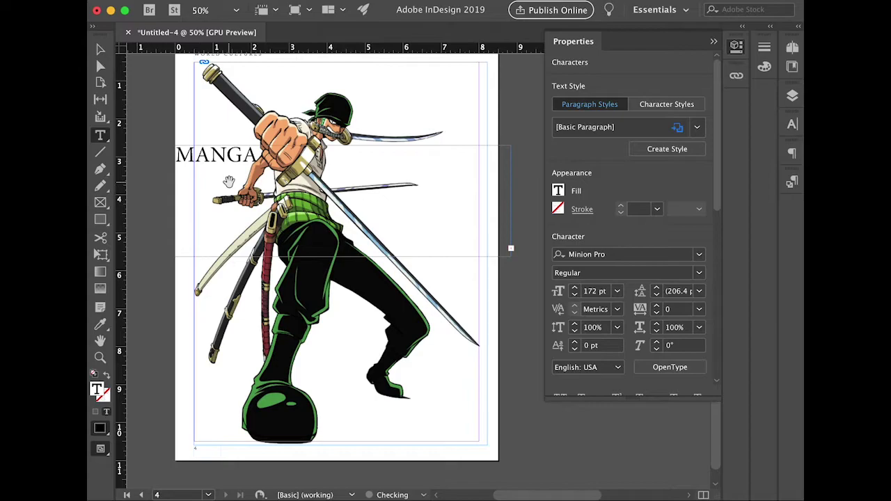
# - Tighten the leading of "NATION" to 134.4 pt and reduce its size to 170 pt so the word fits on one line
pyautogui.hotkey('alt', 'Up')
pyautogui.hotkey('alt', 'Up')
pyautogui.hotkey('alt', 'Up')
pyautogui.hotkey('alt', 'Up')
pyautogui.hotkey('alt', 'Up')
pyautogui.hotkey('alt', 'Up')
pyautogui.hotkey('alt', 'Up')
pyautogui.hotkey('alt', 'Up')
pyautogui.hotkey('alt', 'Up')
pyautogui.hotkey('alt', 'Up')
pyautogui.hotkey('alt', 'Up')
pyautogui.hotkey('alt', 'Up')
pyautogui.hotkey('alt', 'Up')
pyautogui.hotkey('alt', 'Up')
pyautogui.hotkey('alt', 'Up')
pyautogui.hotkey('alt', 'Up')
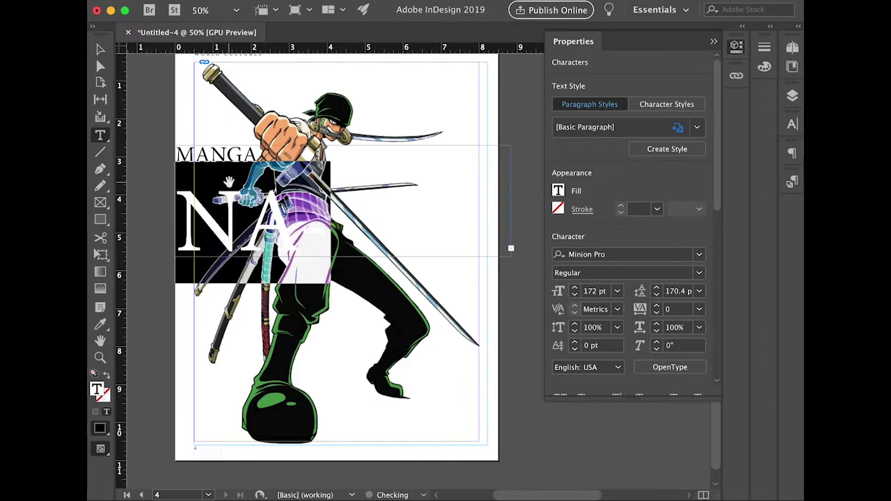
pyautogui.hotkey('alt', 'Up')
pyautogui.hotkey('alt', 'Up')
pyautogui.hotkey('alt', 'Up')
pyautogui.hotkey('alt', 'Up')
pyautogui.hotkey('alt', 'Up')
pyautogui.hotkey('alt', 'Up')
pyautogui.hotkey('alt', 'Up')
pyautogui.hotkey('alt', 'Up')
pyautogui.hotkey('alt', 'Up')
pyautogui.hotkey('alt', 'Up')
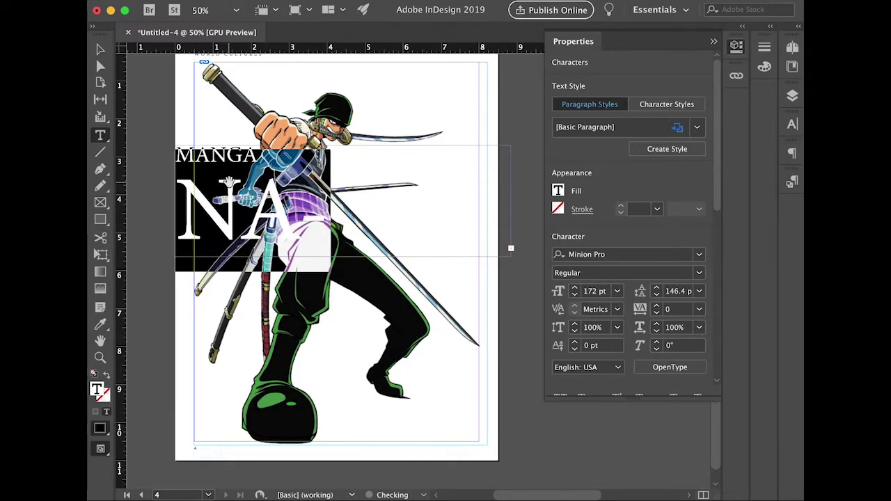
pyautogui.hotkey('alt', 'Up')
pyautogui.hotkey('alt', 'Up')
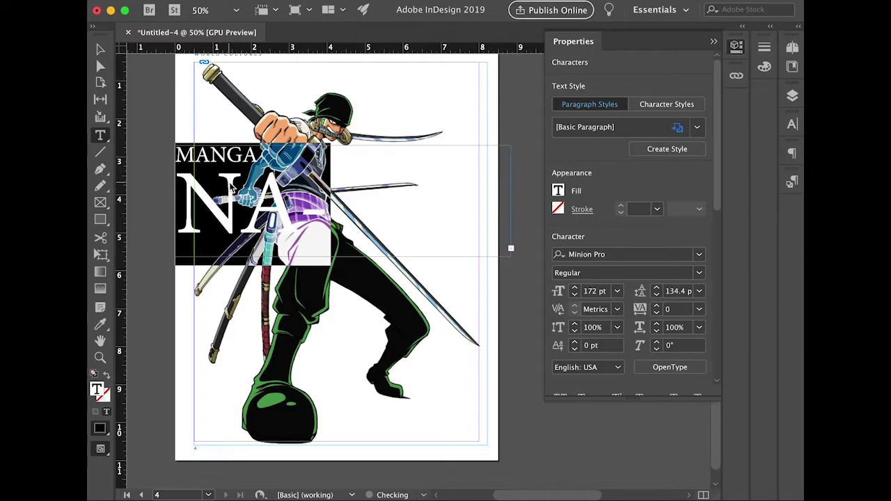
pyautogui.press('super+shift+comma')
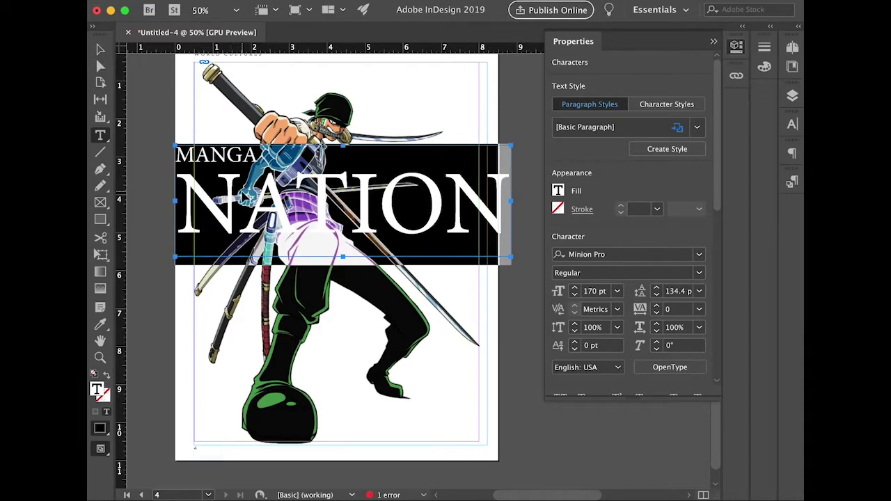
# - Set the whole title in Archer Bold and widen its text frame to 9.75 in beyond the page's right edge
pyautogui.press('super+a')
pyautogui.click(621, 254)
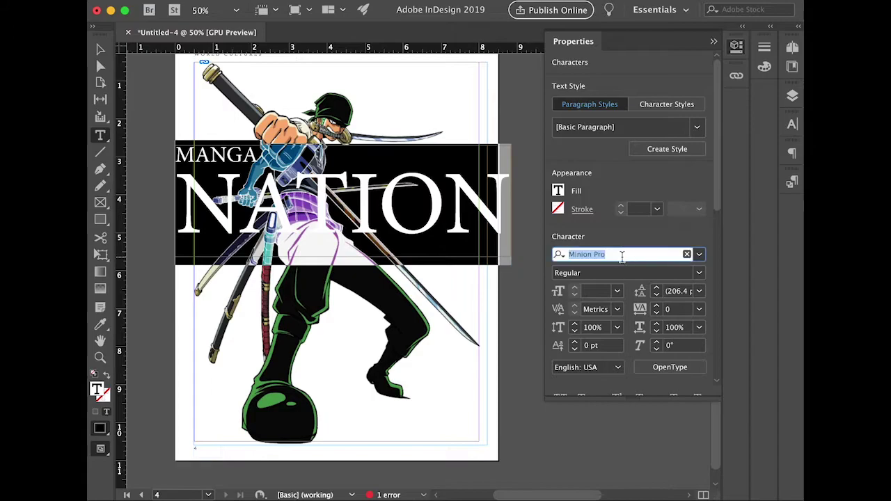
pyautogui.write('ARCHER')
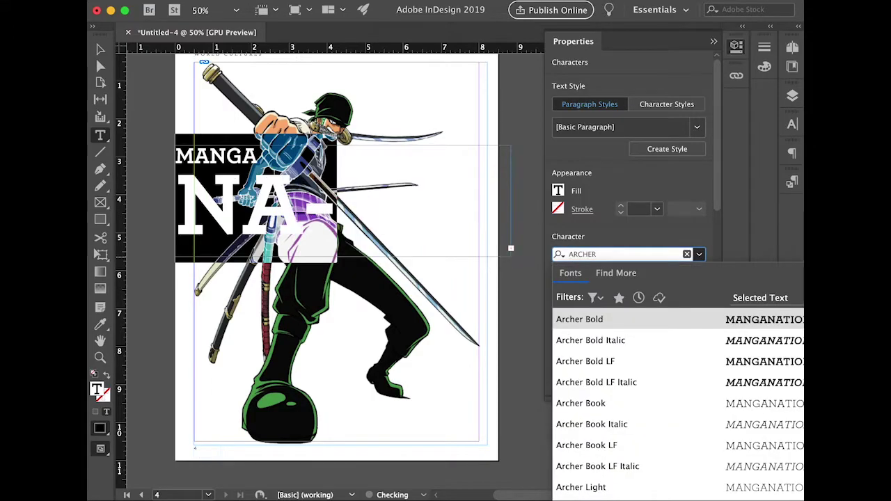
pyautogui.click(611, 321)
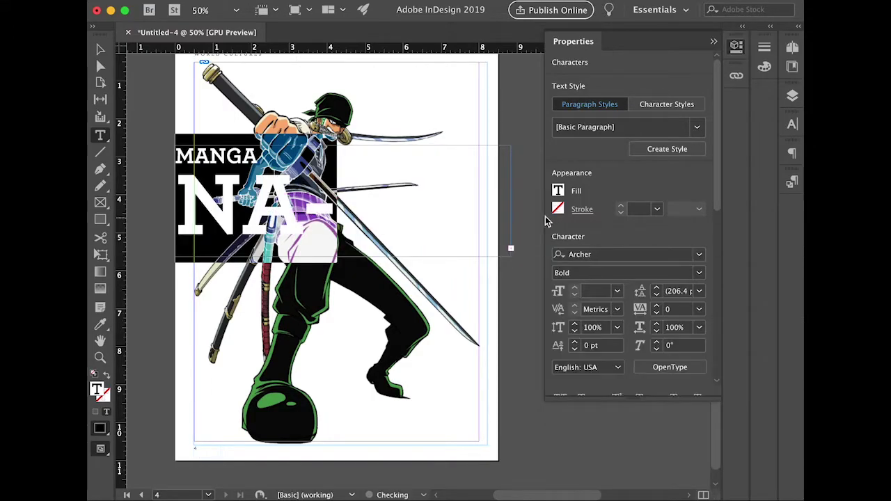
pyautogui.click(512, 202)
pyautogui.moveTo(510, 201); pyautogui.dragTo(547, 207)
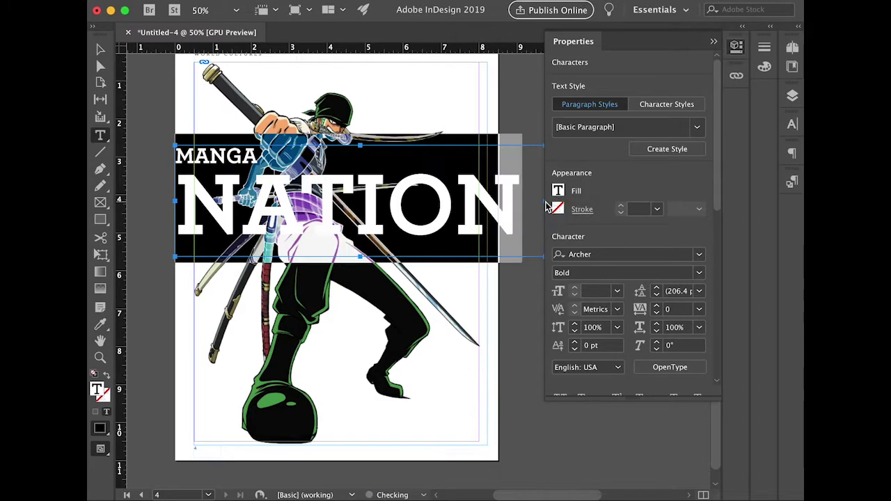
pyautogui.keyDown('super'); pyautogui.click(507, 312); pyautogui.keyUp('super')
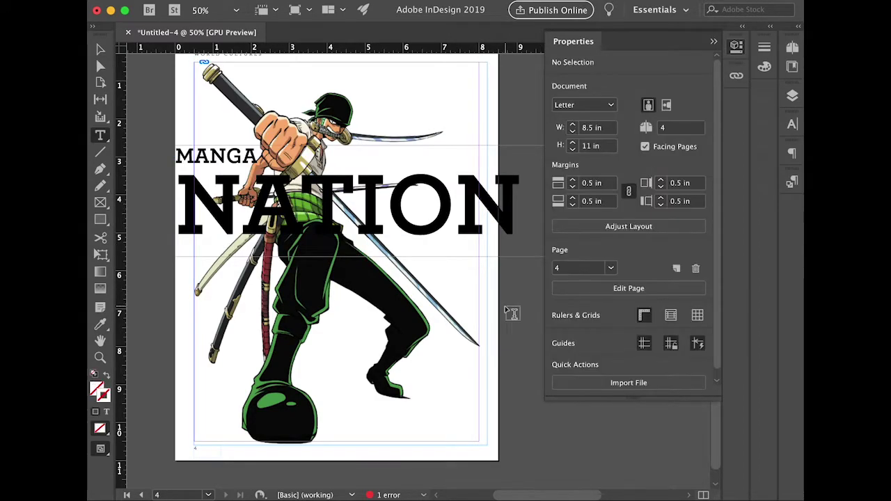
# - Rotate the title frame to about -19.75° and position it diagonally across the swordsman at about X 0.57 in, Y 1.125 in
pyautogui.press('v')
pyautogui.click(442, 229)
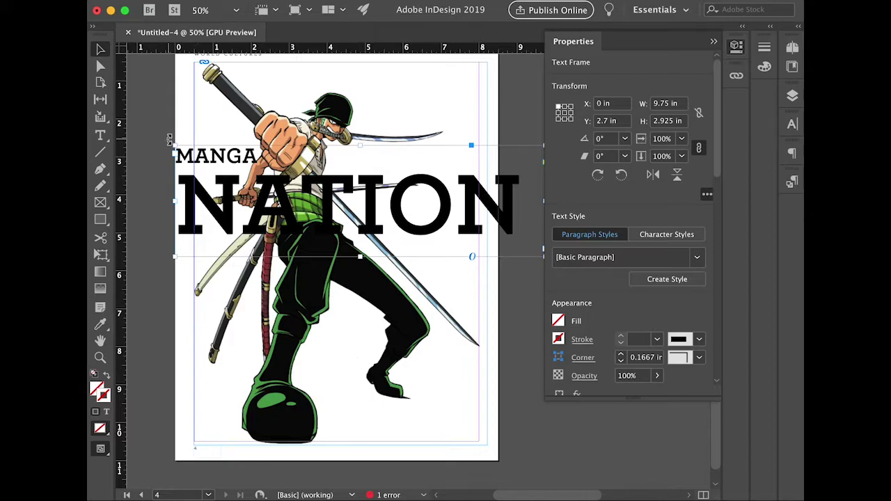
pyautogui.moveTo(170, 136); pyautogui.dragTo(255, 81)
pyautogui.moveTo(320, 177); pyautogui.dragTo(299, 183)
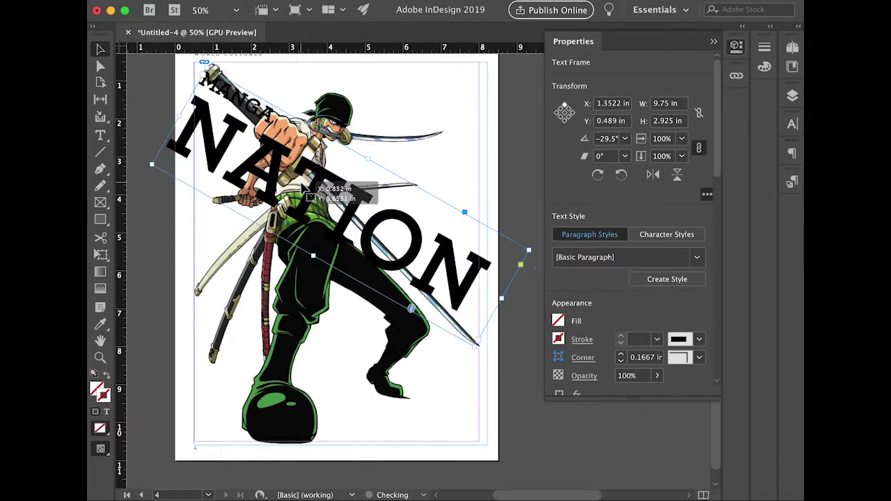
pyautogui.moveTo(535, 251); pyautogui.dragTo(538, 214)
pyautogui.moveTo(451, 249); pyautogui.dragTo(479, 258)
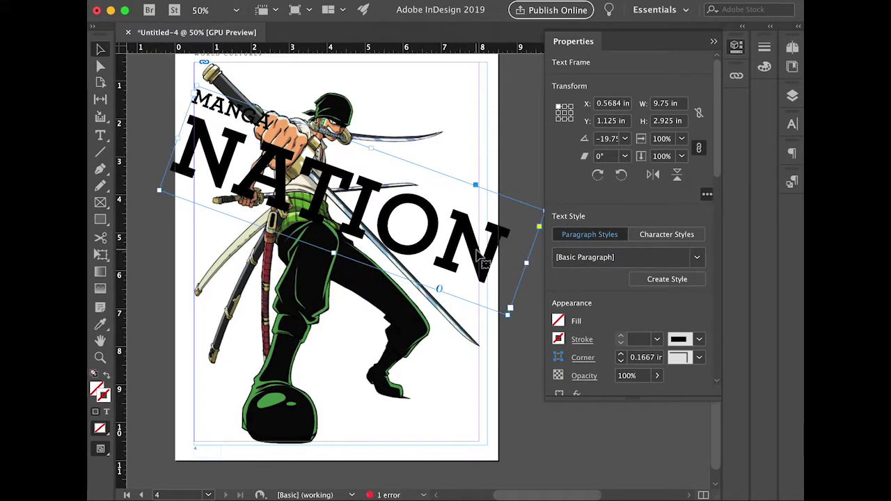
# - Shift the word "MANGA" along its line so that it sits above the "ON" of "NATION"
pyautogui.press('t')
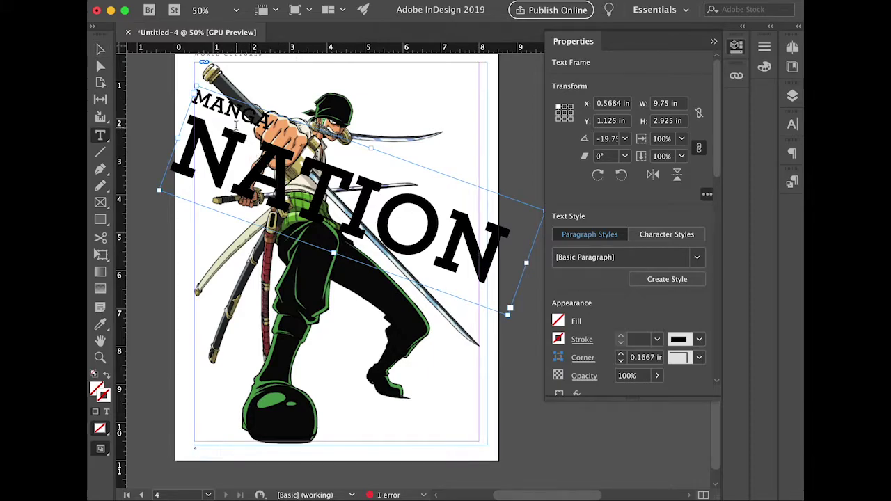
pyautogui.click(229, 108)
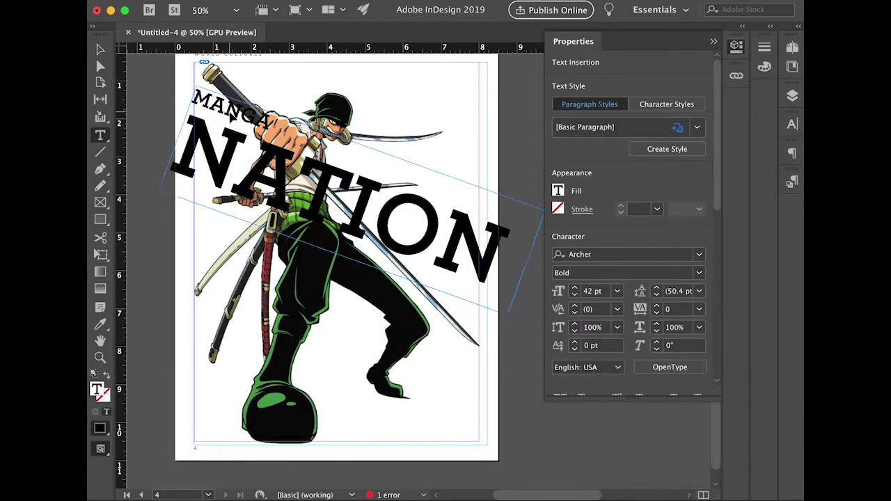
pyautogui.press('super+shift+r')
pyautogui.click(536, 220)
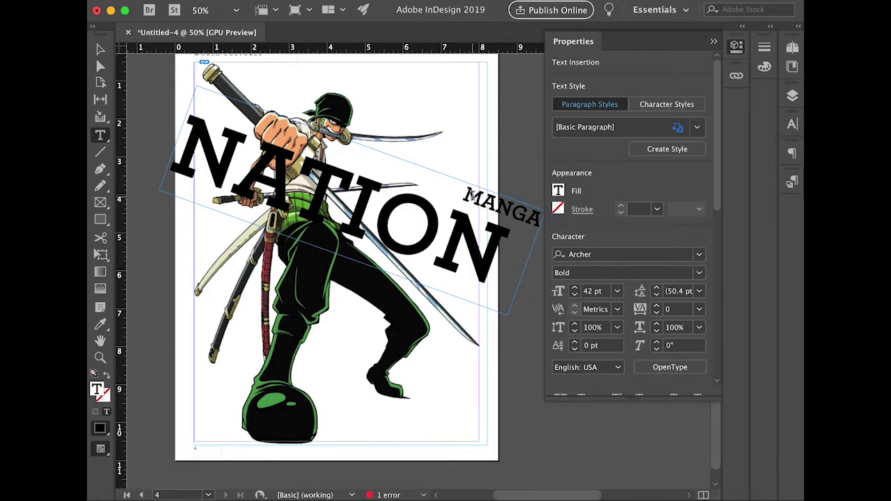
pyautogui.press('super+shift+c')
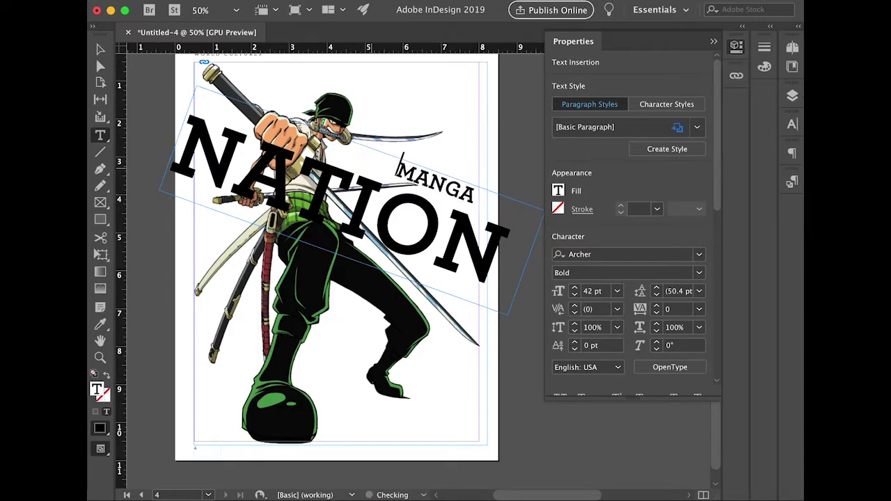
pyautogui.click(515, 161)
# - Fill both title words with the red C=15 M=100 swatch and give them a 2 pt [Paper] stroke
pyautogui.tripleClick(473, 239)
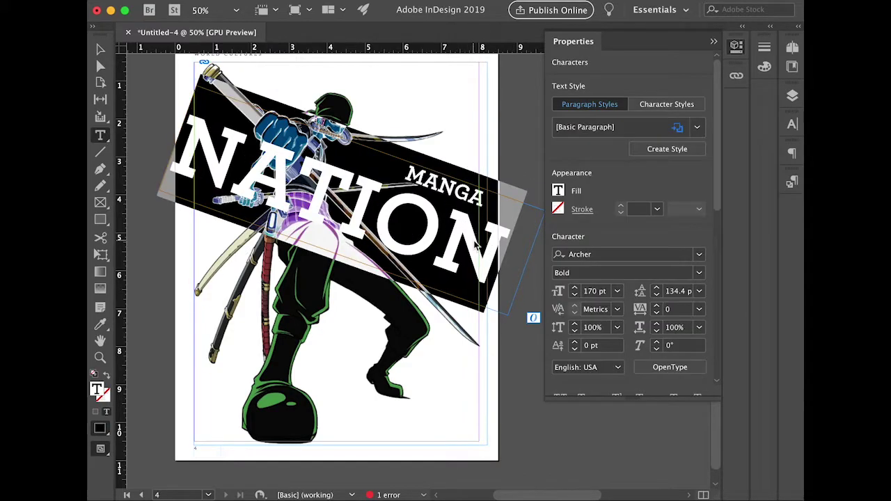
pyautogui.click(558, 191)
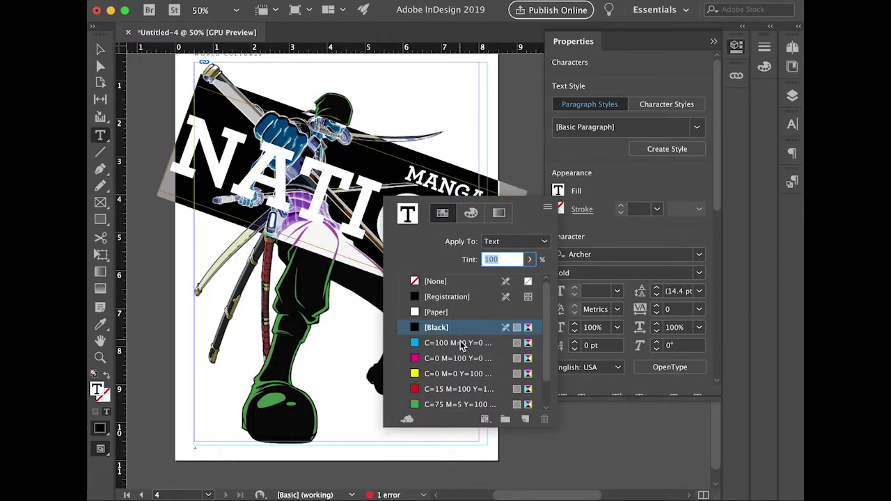
pyautogui.click(449, 389)
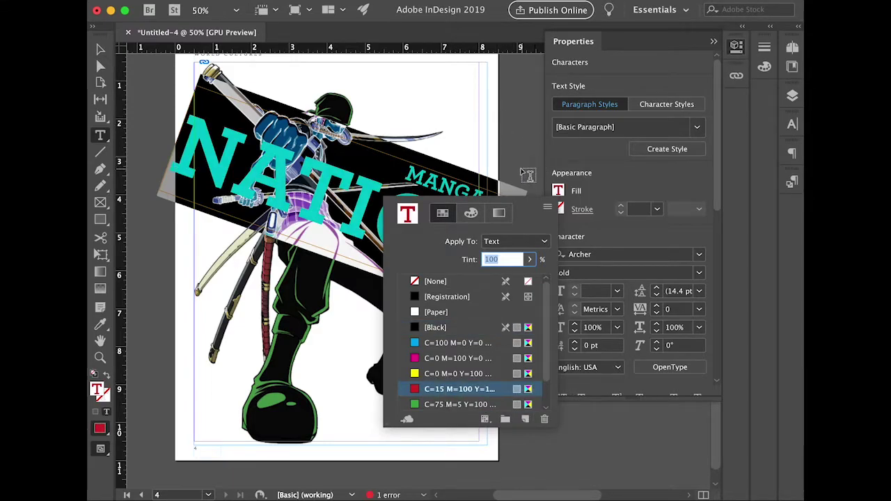
pyautogui.click(560, 212)
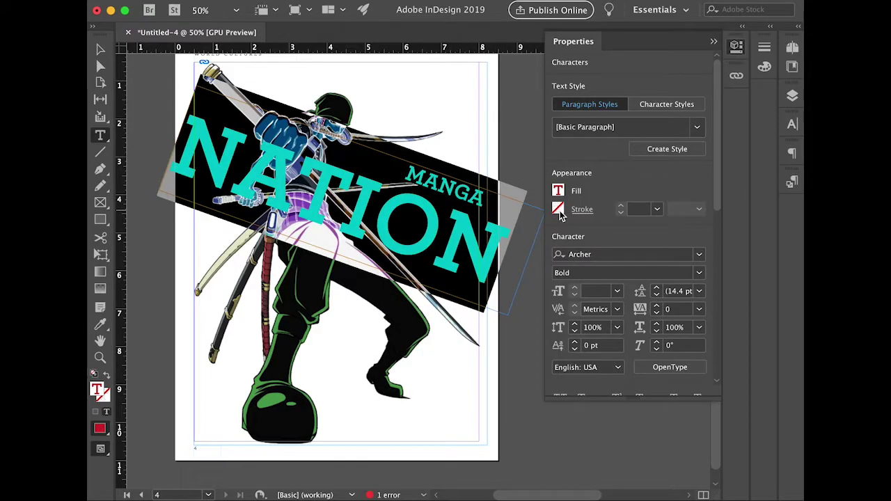
pyautogui.click(560, 212)
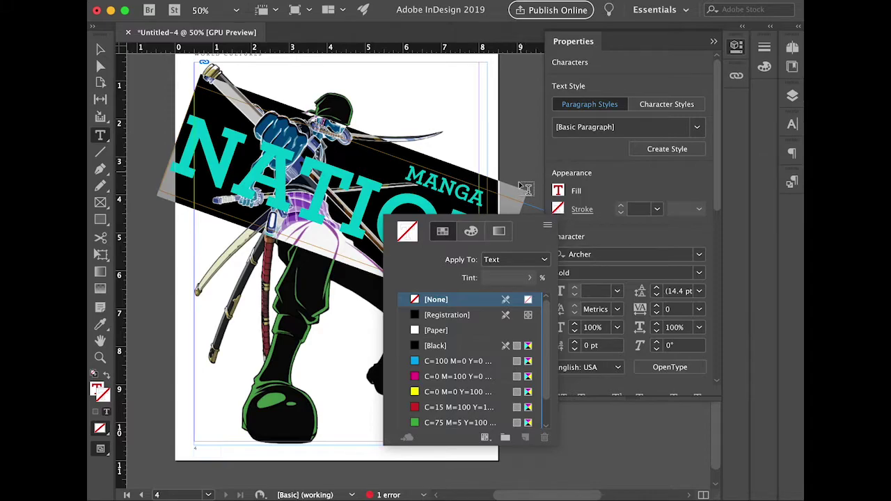
pyautogui.click(447, 331)
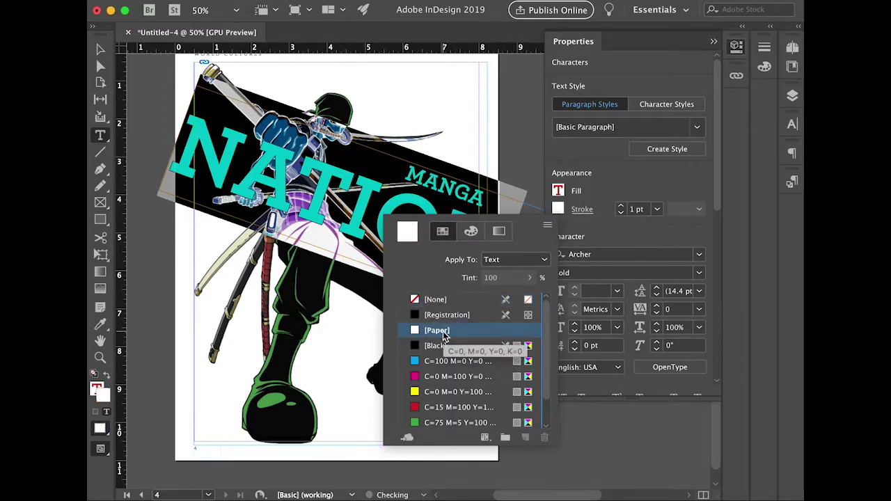
pyautogui.click(621, 208)
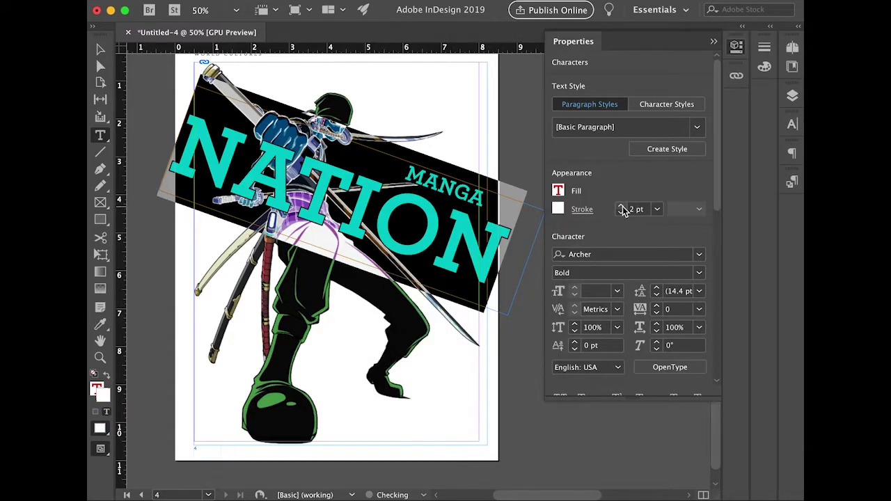
pyautogui.click(522, 144)
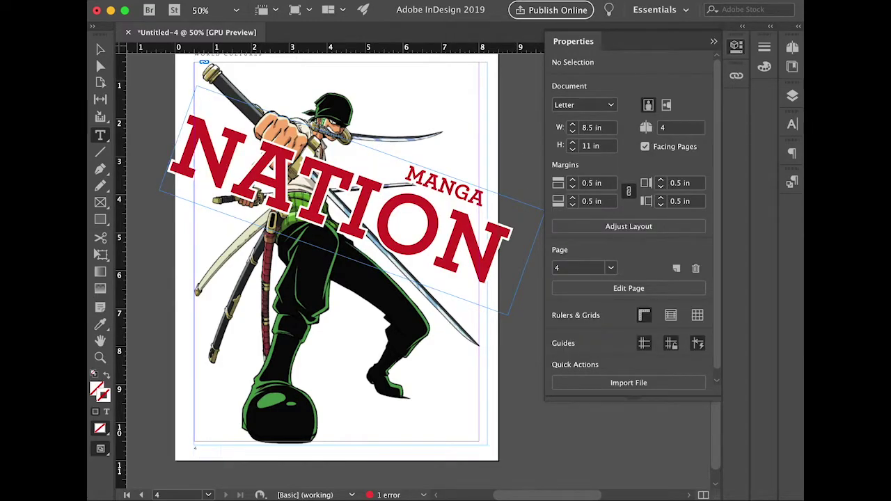
# - Create a text frame about 3.9 by 1.04 in below the swordsman's rear foot and fill it with placeholder text
pyautogui.scroll(-2, 418, 351)
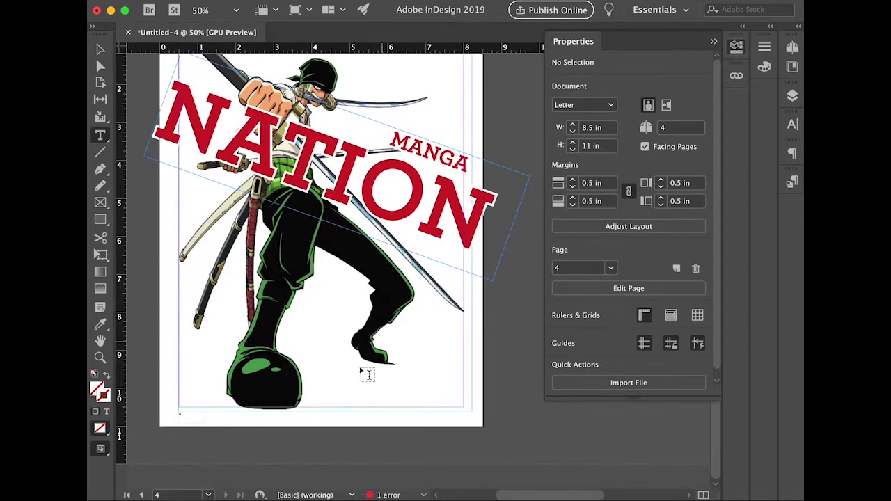
pyautogui.moveTo(315, 368); pyautogui.dragTo(464, 406)
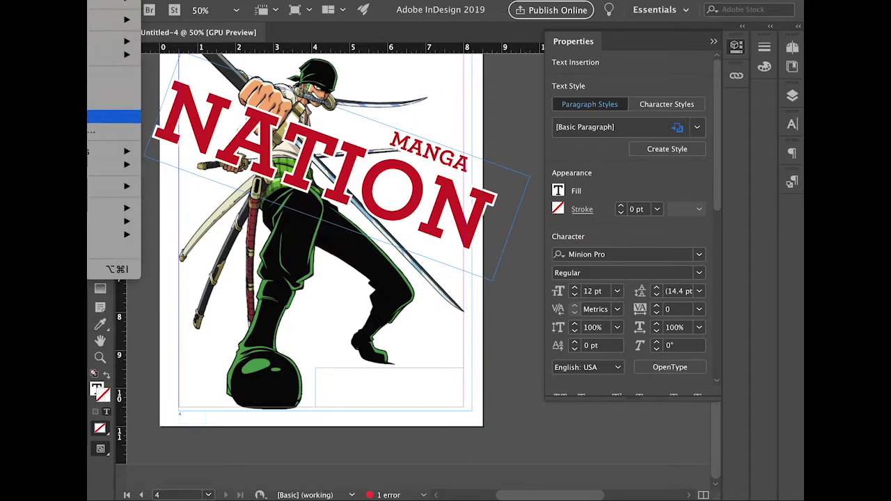
pyautogui.click(115, 248)
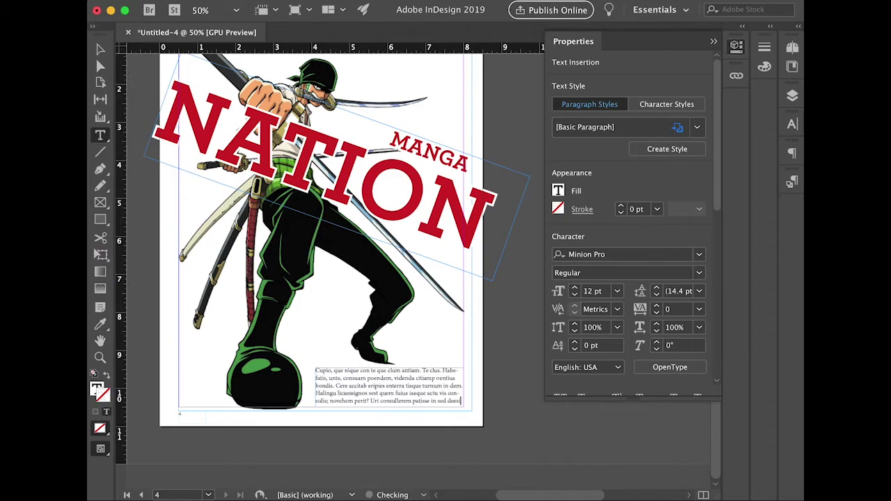
# - Apply the Body paragraph style to all of the placeholder text
pyautogui.press('super+a')
pyautogui.click(794, 183)
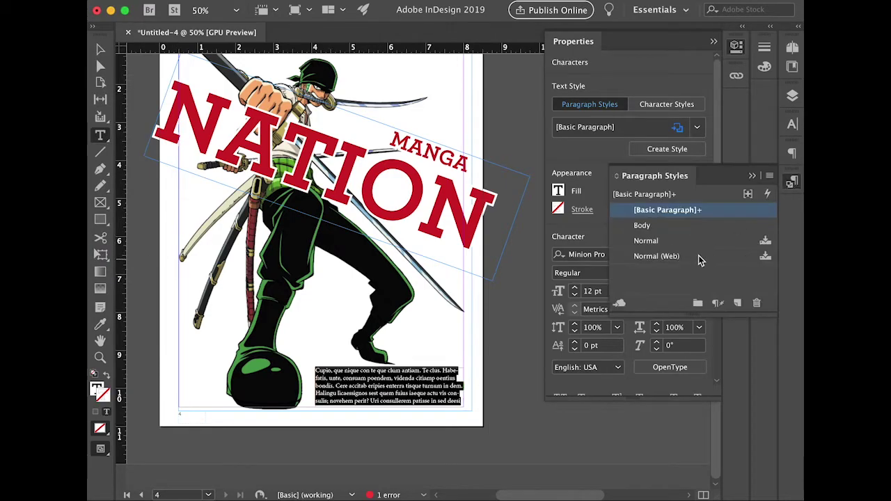
pyautogui.click(679, 227)
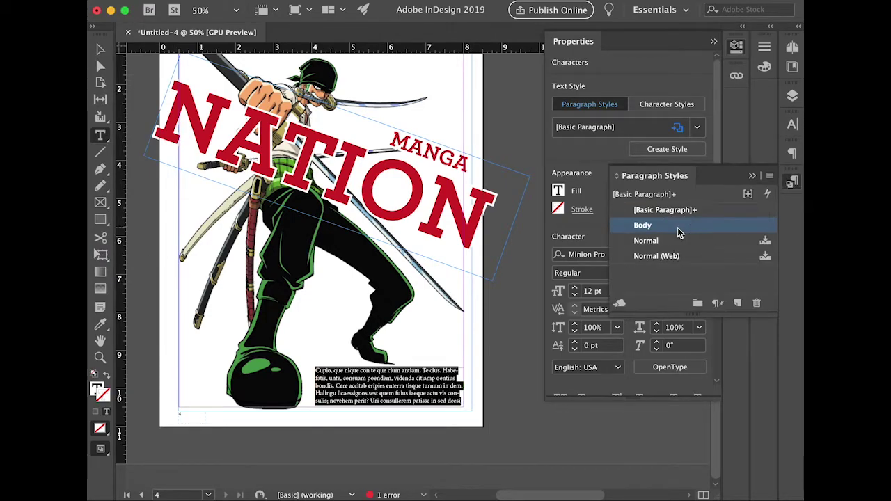
# - Split the Manga Nation text frame into 2 columns and fill its remaining space with placeholder text
pyautogui.keyDown('super'); pyautogui.click(367, 399); pyautogui.keyUp('super')
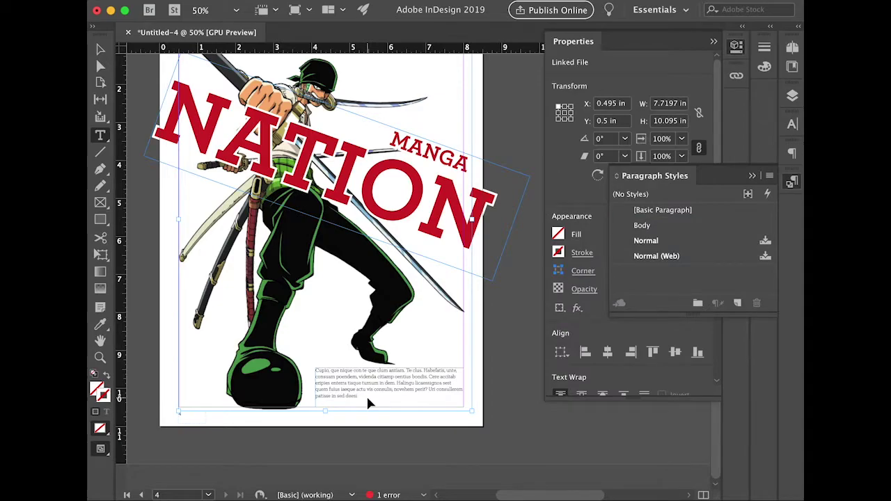
pyautogui.click(503, 396)
pyautogui.click(406, 384)
pyautogui.press('super+b')
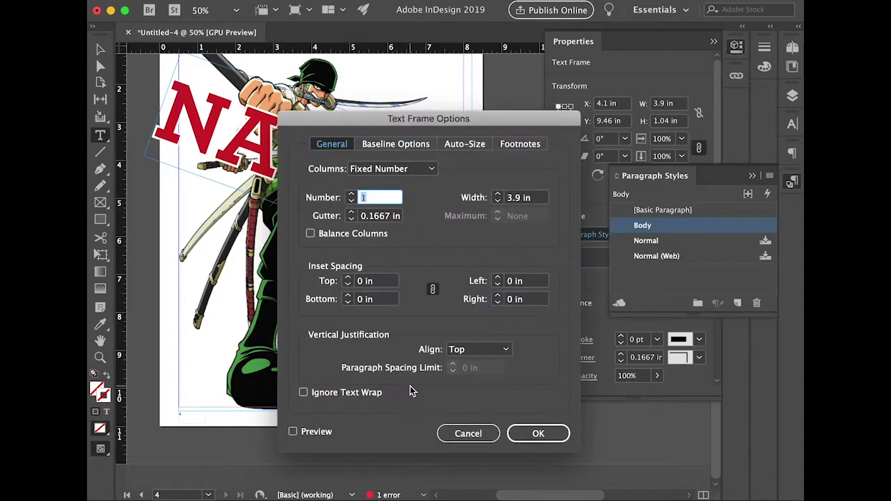
pyautogui.write('2')
pyautogui.press('Return')
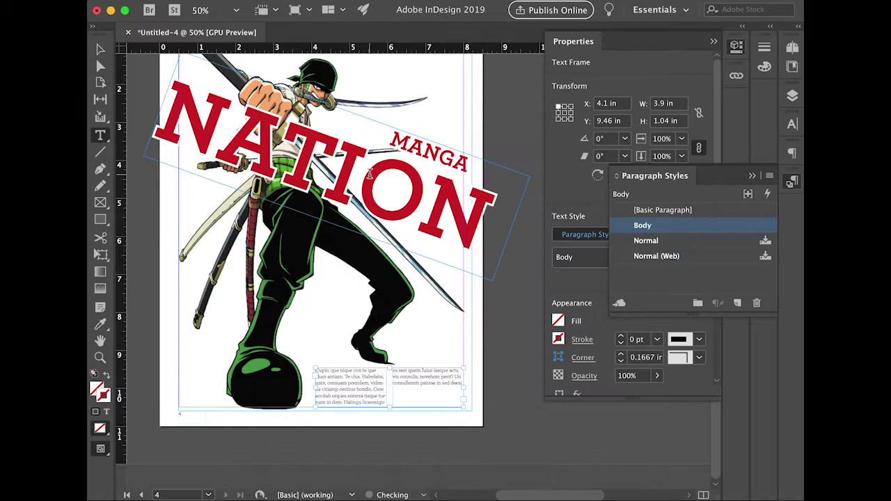
pyautogui.click(459, 384)
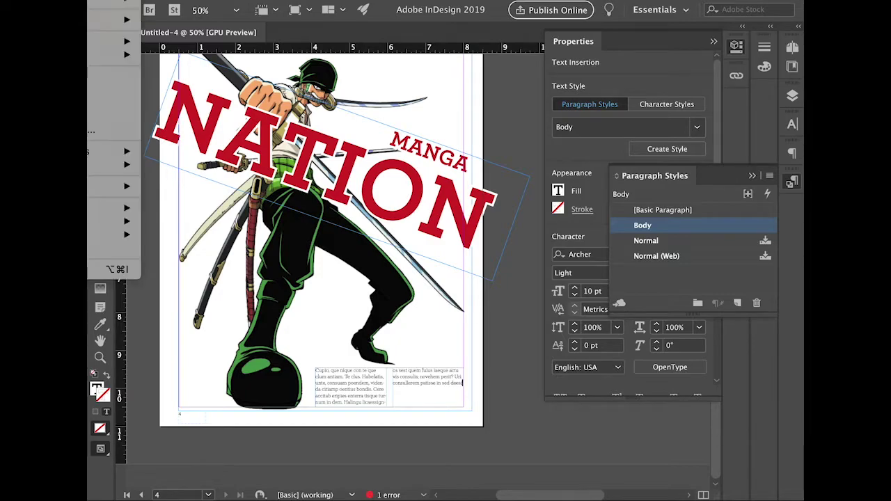
pyautogui.click(114, 248)
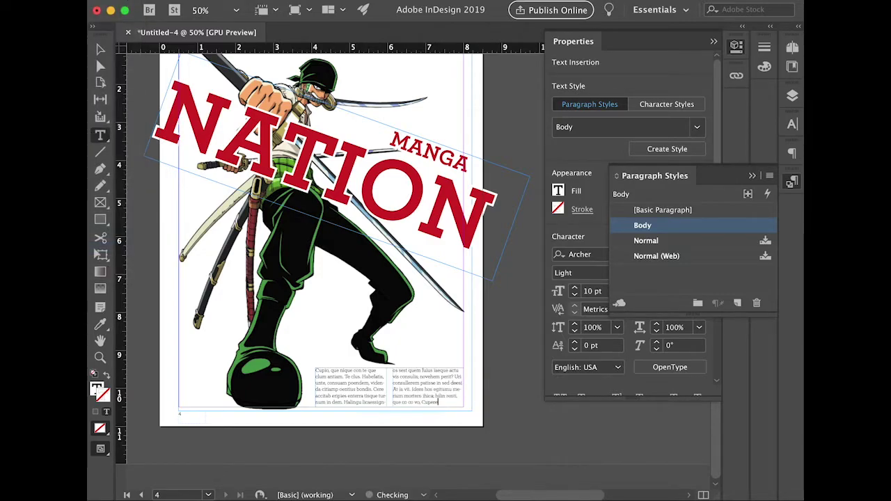
pyautogui.click(513, 342)
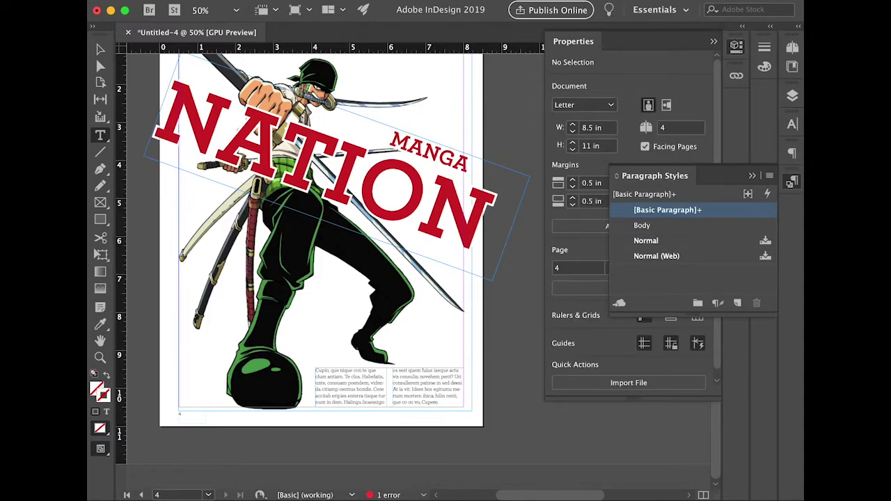
# - Create a text frame about 2.73 by 2.18 in over page 2's outer edge reading “JAPANESE CULTURE IS FULL OF OLD AND NEW.”
pyautogui.scroll(15, 497, 314)
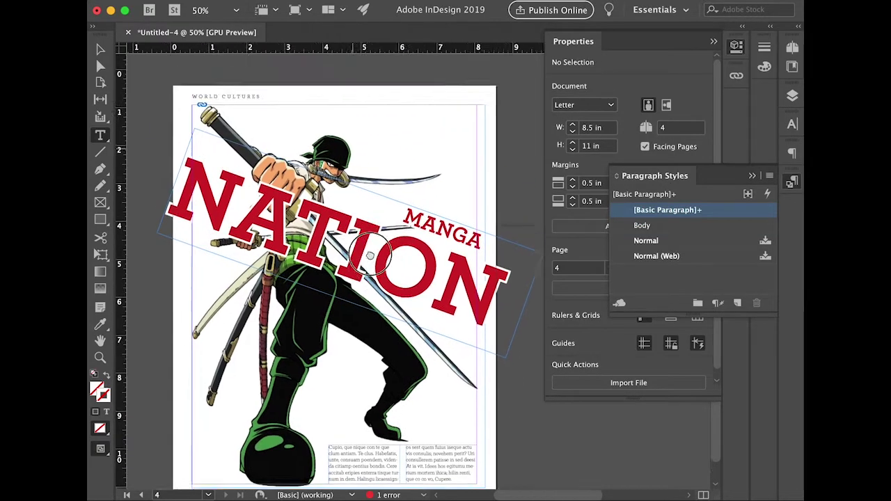
pyautogui.moveTo(164, 172); pyautogui.dragTo(268, 253)
pyautogui.moveTo(403, 306); pyautogui.dragTo(352, 213)
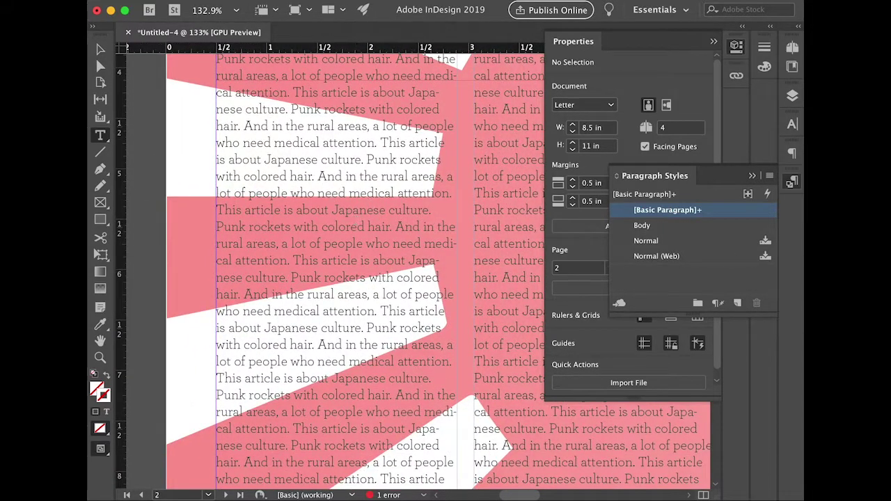
pyautogui.press('super+Tab')
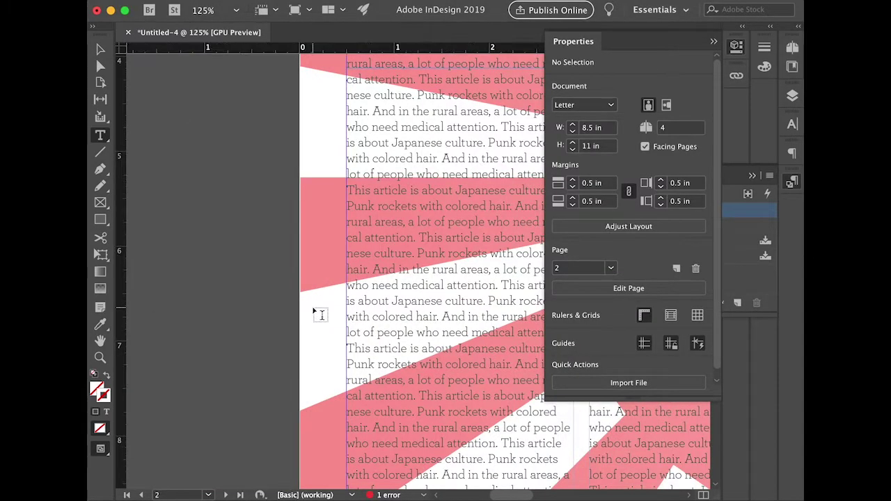
pyautogui.press('super+minus')
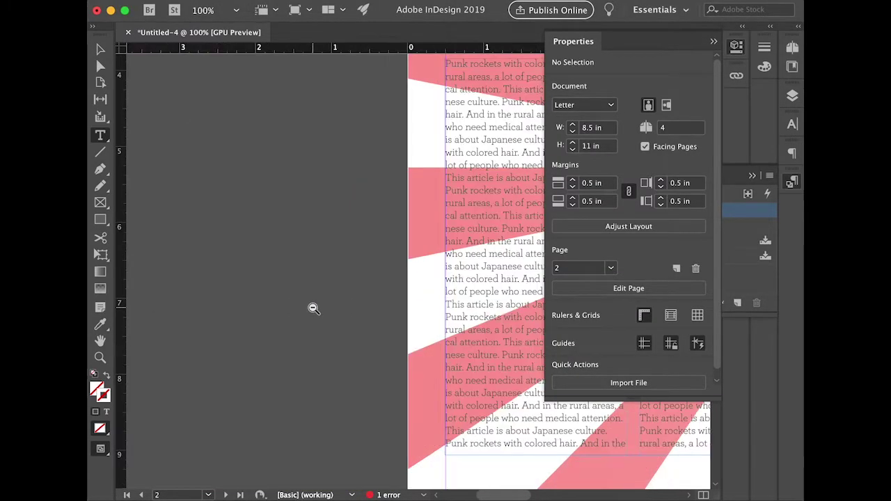
pyautogui.moveTo(197, 162); pyautogui.dragTo(406, 325)
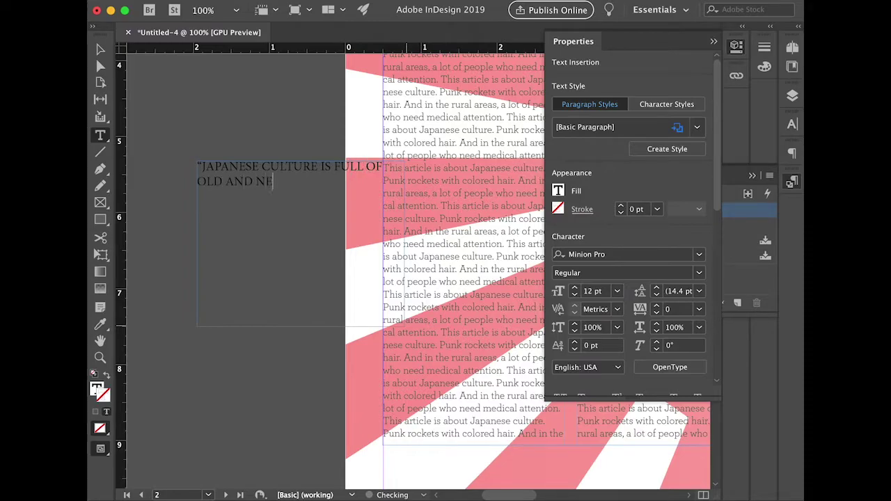
# - Set the whole pull quote in Archer Semibold
pyautogui.press('super+a')
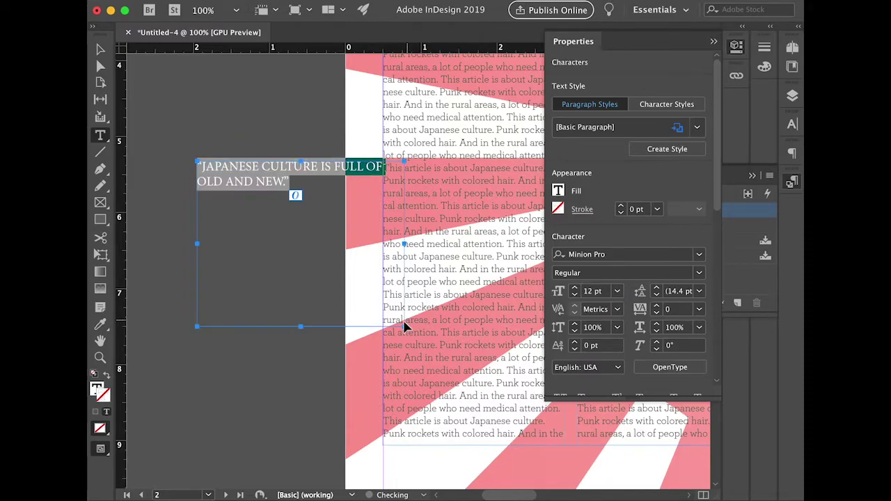
pyautogui.click(624, 256)
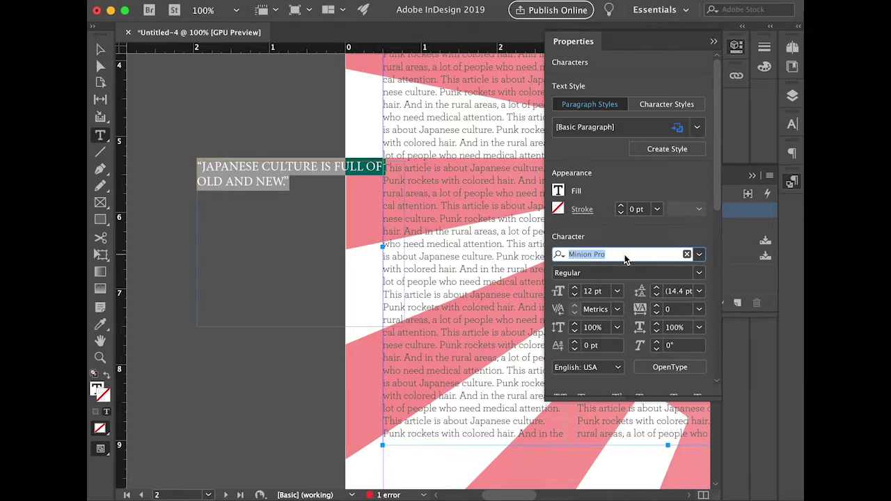
pyautogui.write('ER')
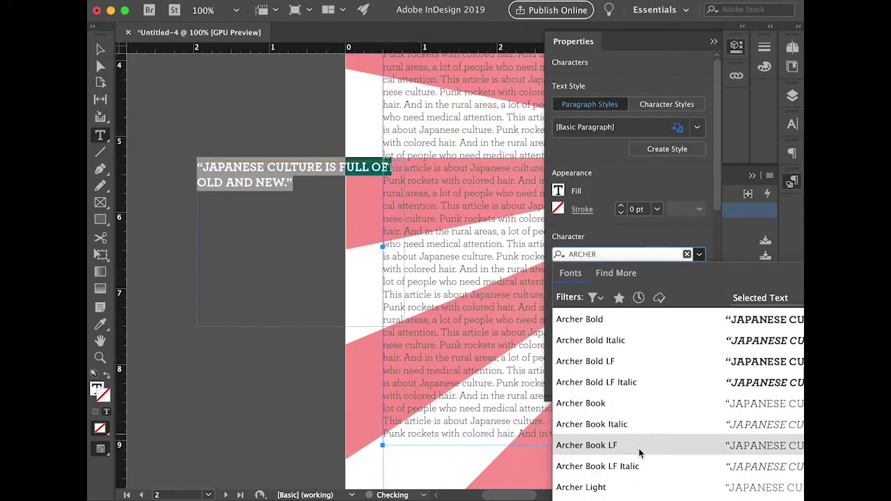
pyautogui.press('Return')
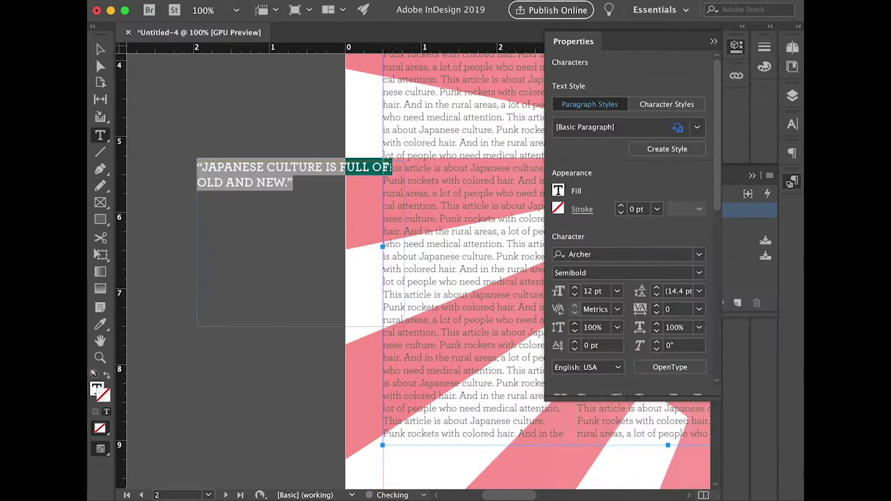
pyautogui.click(558, 194)
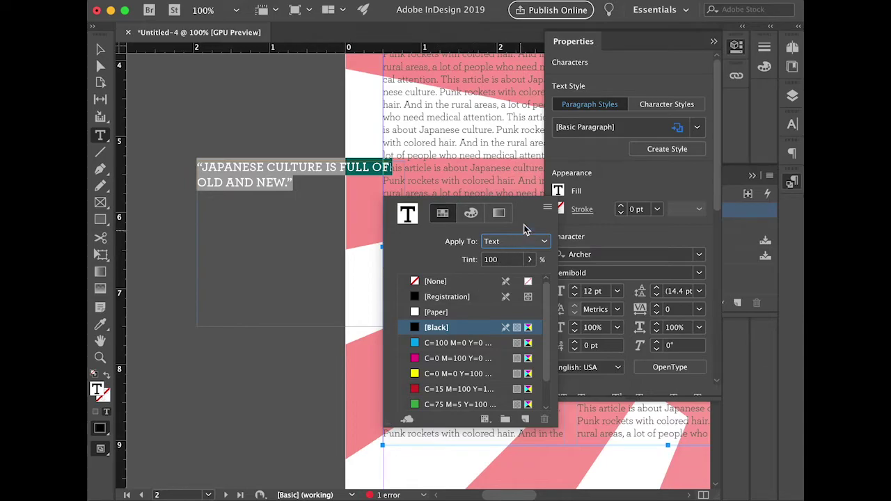
pyautogui.click(593, 220)
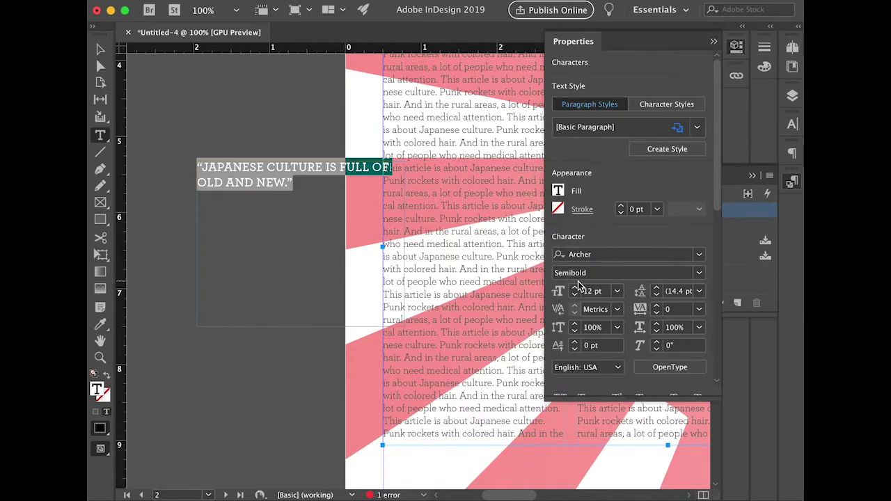
# - Enlarge the pull quote text to about 25 pt
pyautogui.click(574, 290)
pyautogui.click(574, 290)
pyautogui.click(574, 290)
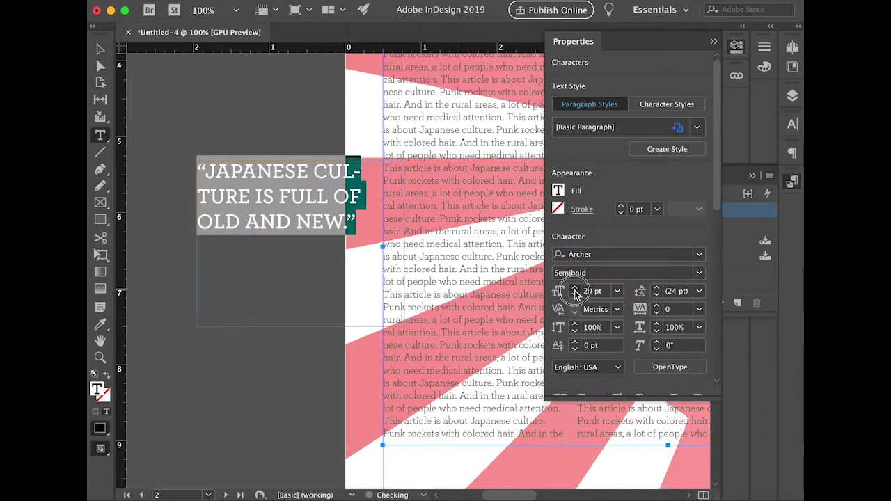
pyautogui.click(574, 290)
pyautogui.click(574, 290)
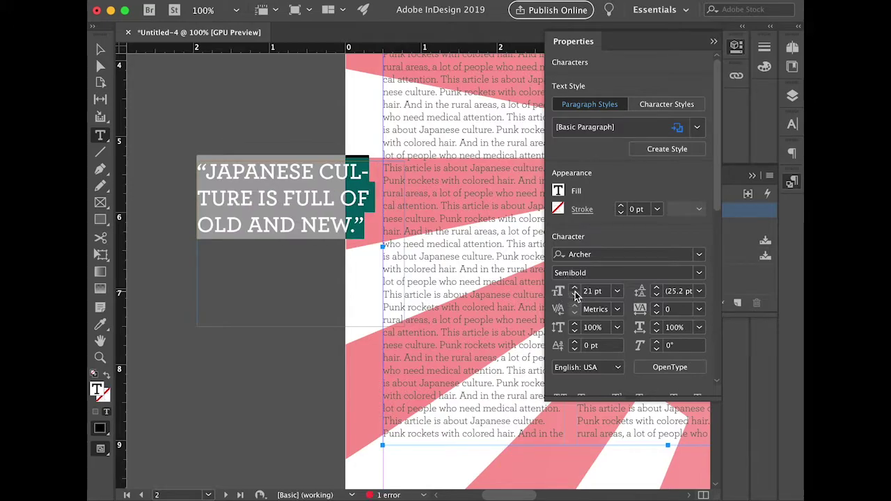
pyautogui.click(574, 290)
pyautogui.click(574, 291)
pyautogui.click(574, 290)
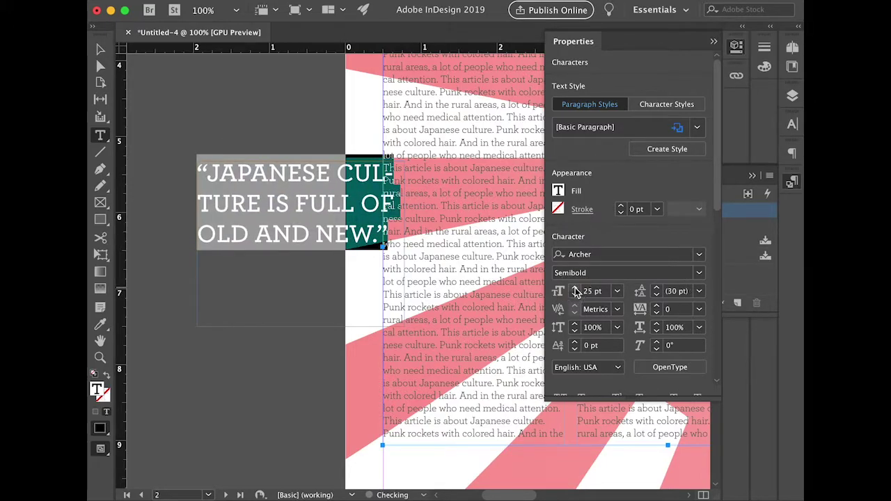
pyautogui.click(574, 290)
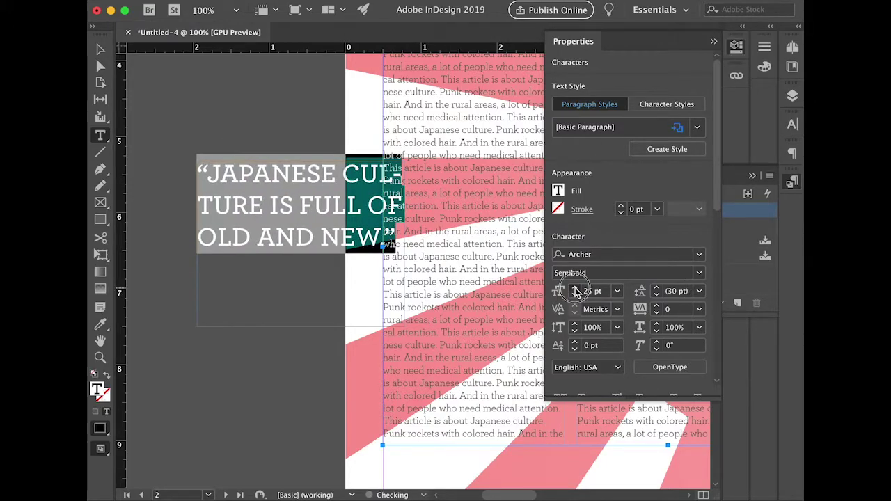
# - Move the pull quote frame onto the first text column at X 0.495 in, Y 4.7 in and narrow it to 2.325 in
pyautogui.keyDown('super'); pyautogui.click(192, 145); pyautogui.keyUp('super')
pyautogui.press('v')
pyautogui.moveTo(393, 211); pyautogui.dragTo(307, 216)
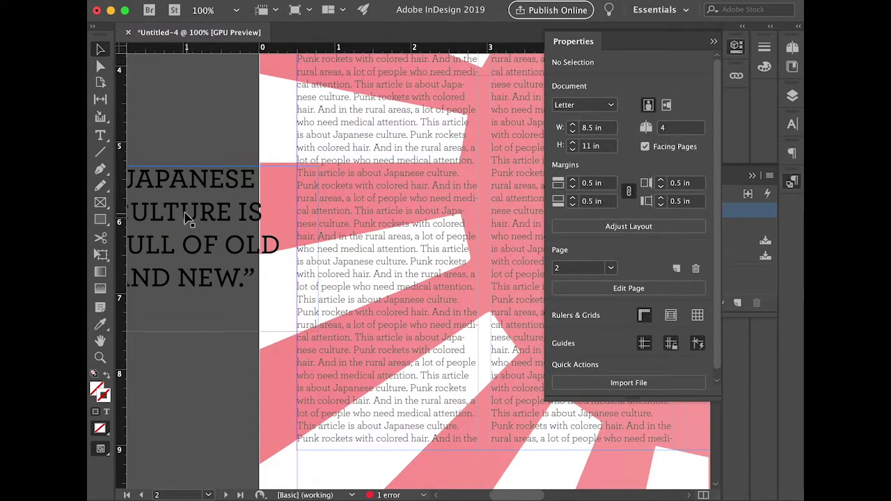
pyautogui.moveTo(183, 213); pyautogui.dragTo(379, 179)
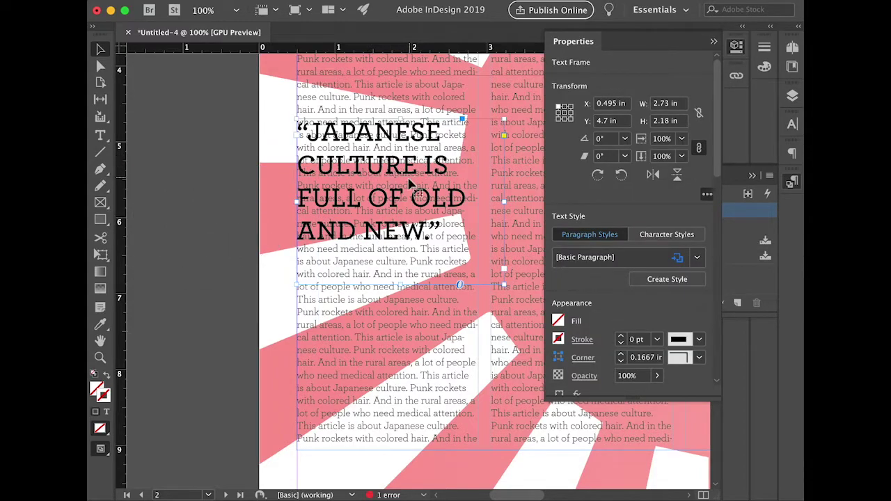
pyautogui.moveTo(503, 201); pyautogui.dragTo(473, 200)
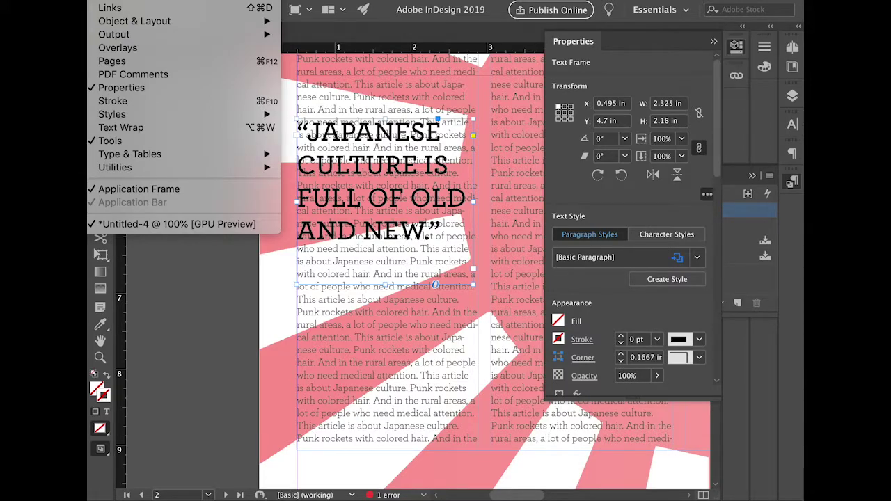
# - Wrap the article text around the pull quote's bounding box and shorten the quote frame to 1.75 in high
pyautogui.moveTo(173, 154)
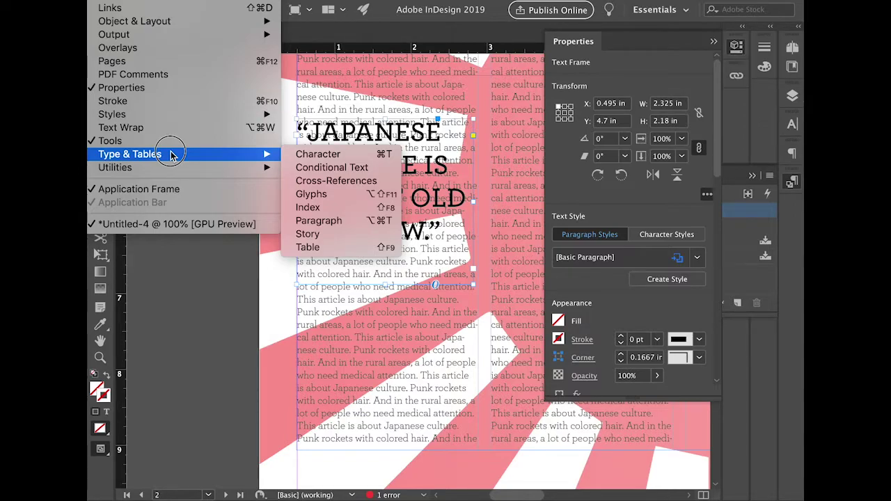
pyautogui.click(155, 128)
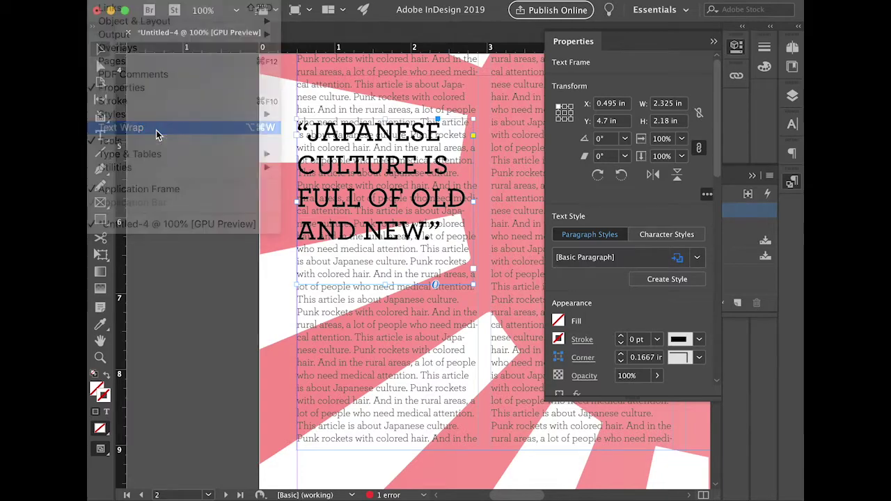
pyautogui.moveTo(222, 40); pyautogui.dragTo(174, 270)
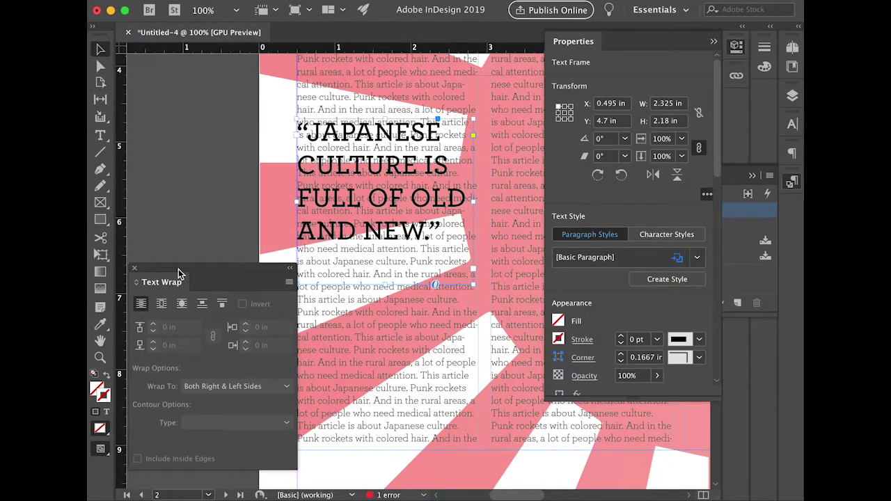
pyautogui.click(161, 305)
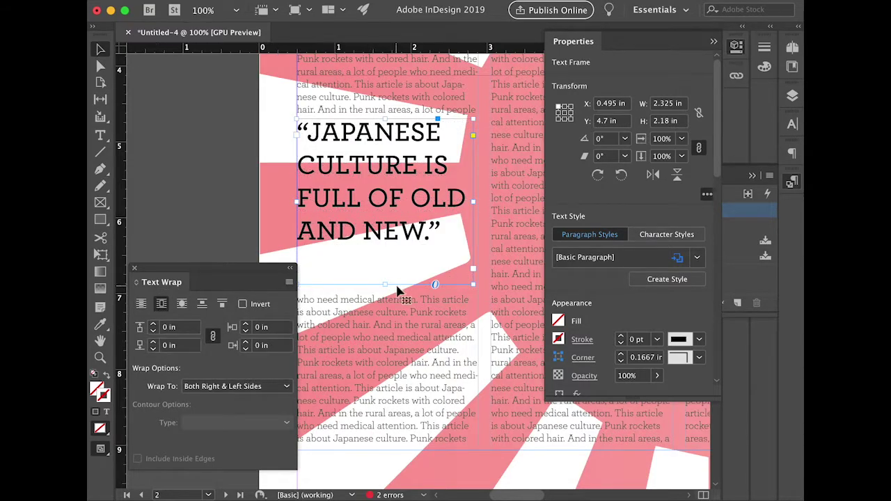
pyautogui.moveTo(383, 286); pyautogui.dragTo(383, 236)
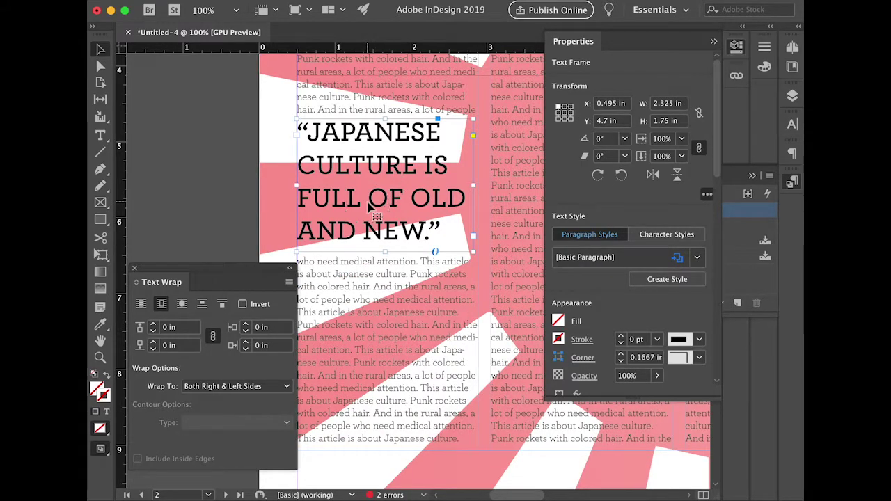
# - Center the pull quote vertically in its frame, extend the frame to 1.87 in high, and close the text wrap settings
pyautogui.press('super+b')
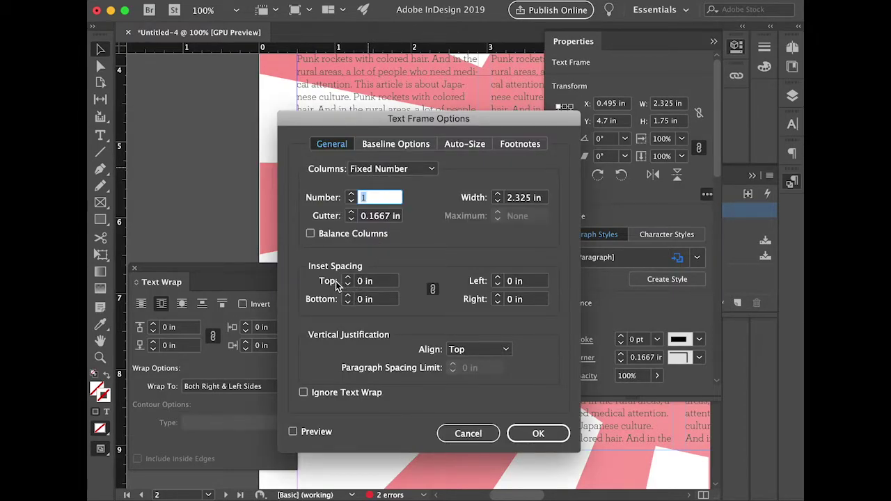
pyautogui.click(456, 351)
pyautogui.click(475, 378)
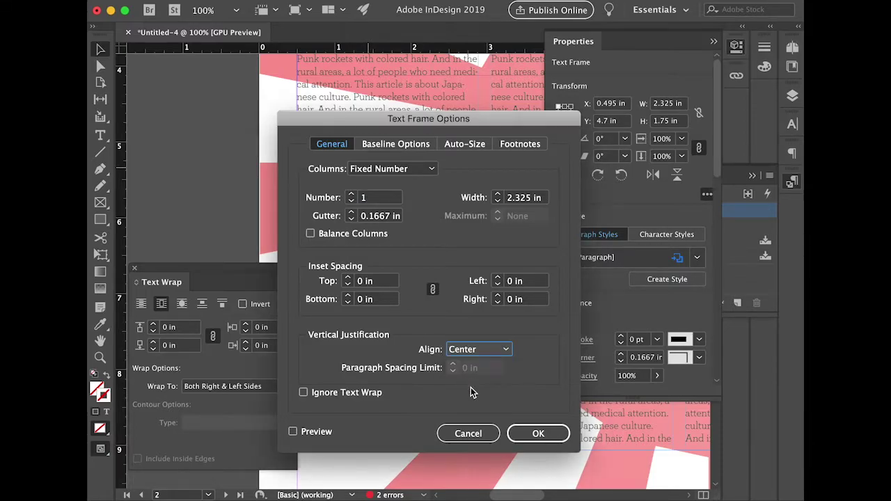
pyautogui.click(536, 431)
pyautogui.moveTo(385, 252); pyautogui.dragTo(386, 259)
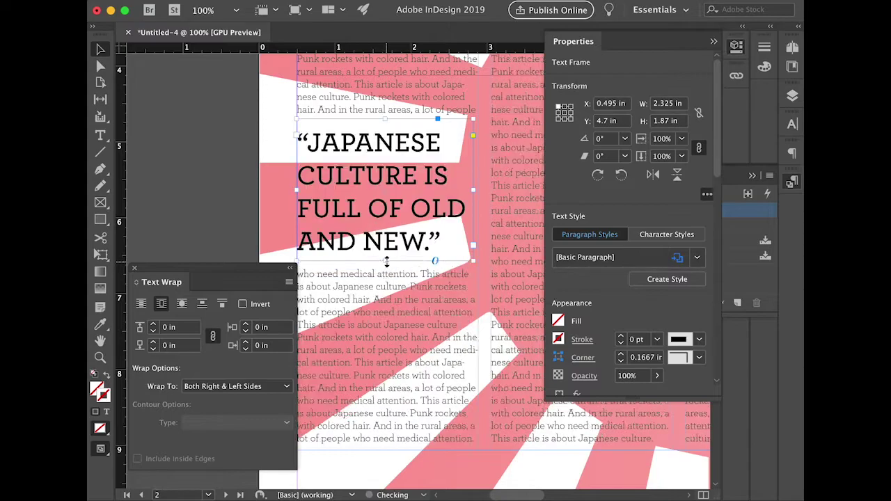
pyautogui.click(224, 189)
pyautogui.click(136, 269)
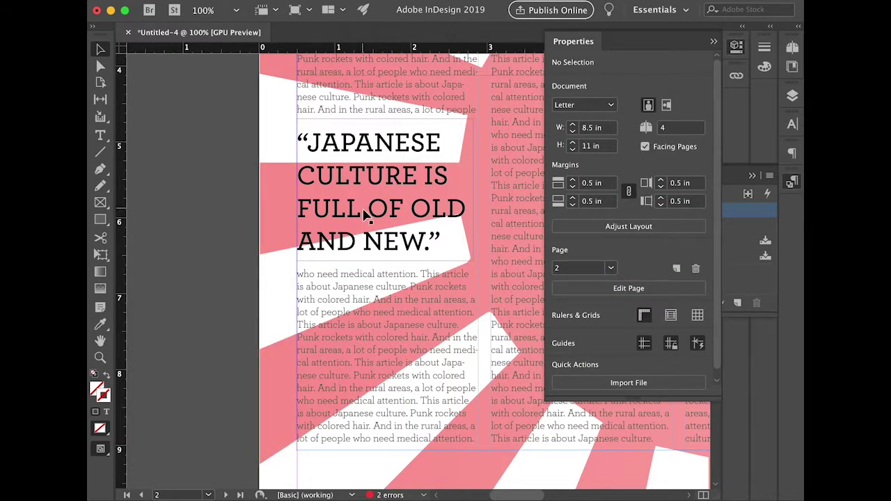
# - Review the Japanese culture spread, the travel page and the cover page at 50% zoom
pyautogui.keyDown('alt'); pyautogui.keyDown('super'); pyautogui.click(434, 218); pyautogui.keyUp('super'); pyautogui.keyUp('alt')
pyautogui.keyDown('alt'); pyautogui.keyDown('super'); pyautogui.click(434, 220); pyautogui.keyUp('super'); pyautogui.keyUp('alt')
pyautogui.moveTo(442, 238); pyautogui.dragTo(252, 209)
pyautogui.moveTo(384, 215); pyautogui.dragTo(215, 209)
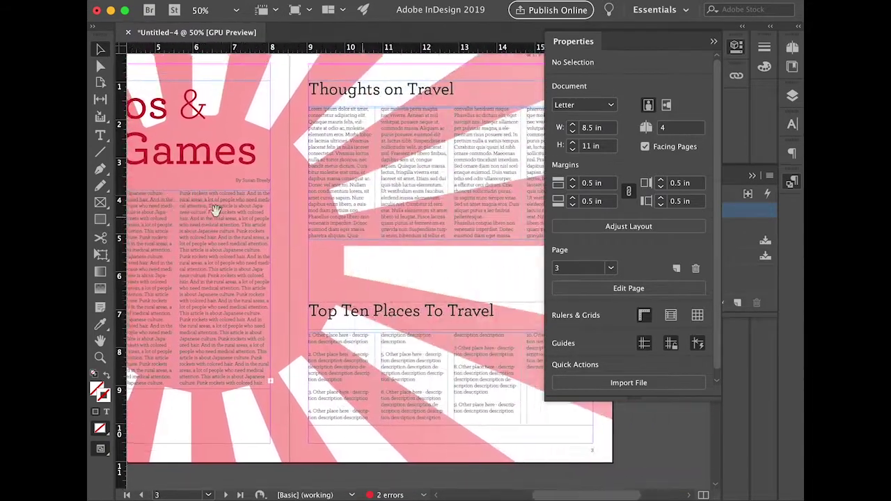
pyautogui.moveTo(423, 215); pyautogui.dragTo(302, 467)
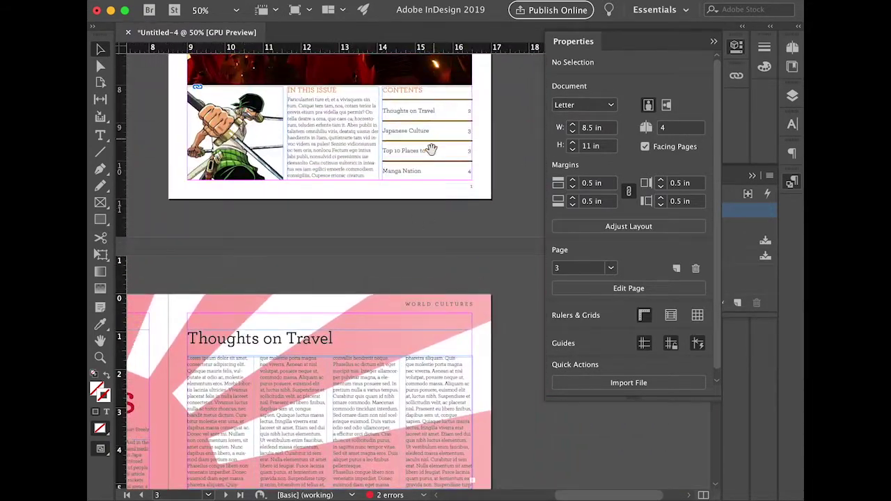
pyautogui.moveTo(452, 59); pyautogui.dragTo(471, 100)
pyautogui.moveTo(314, 477); pyautogui.dragTo(372, 394)
pyautogui.scroll(20, 372, 394)
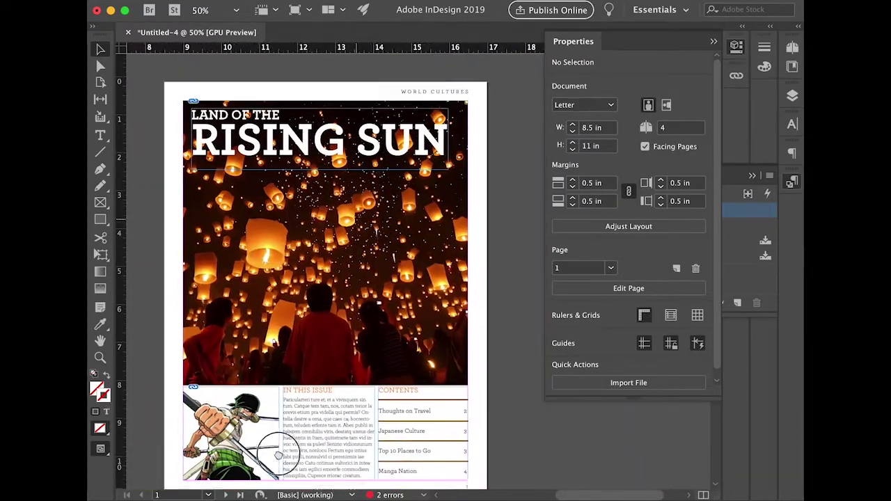
pyautogui.moveTo(278, 453); pyautogui.dragTo(295, 441)
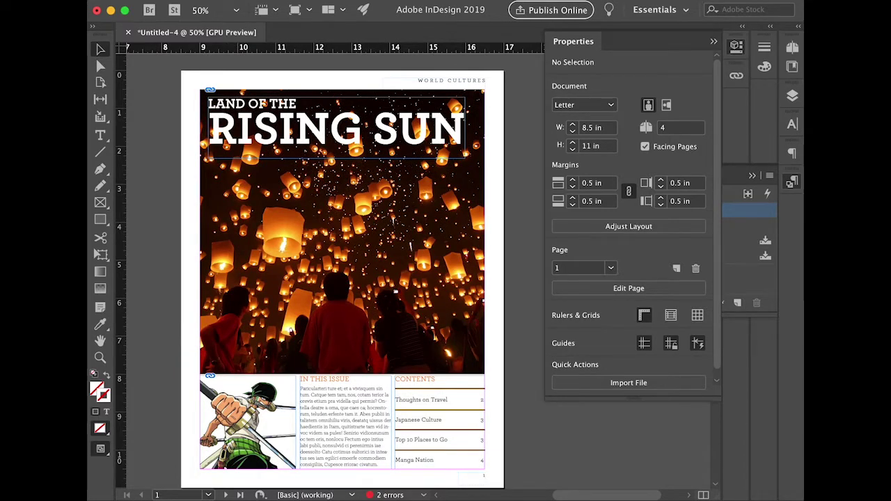
# - Start exporting the magazine and choose the Magazine Interior folder under TEACHING, Course Material, 2019 Fall, FDM, Assignments
pyautogui.press('super+e')
pyautogui.moveTo(465, 0); pyautogui.dragTo(304, 134)
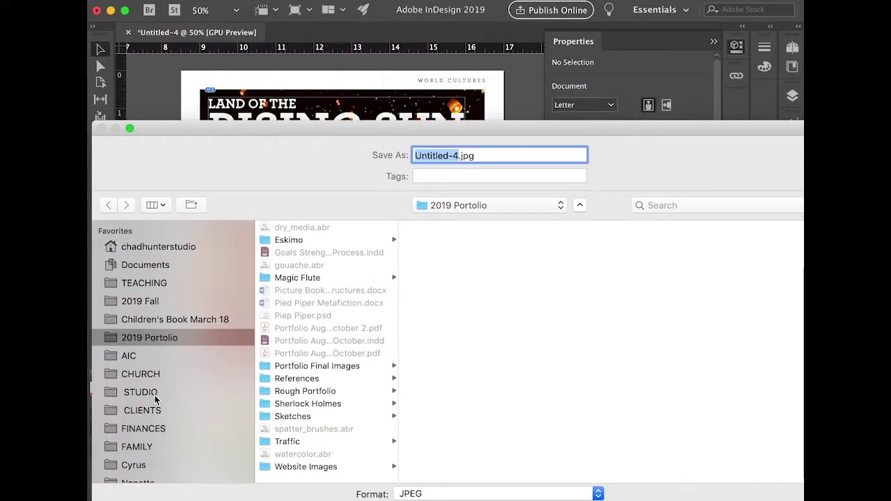
pyautogui.click(146, 283)
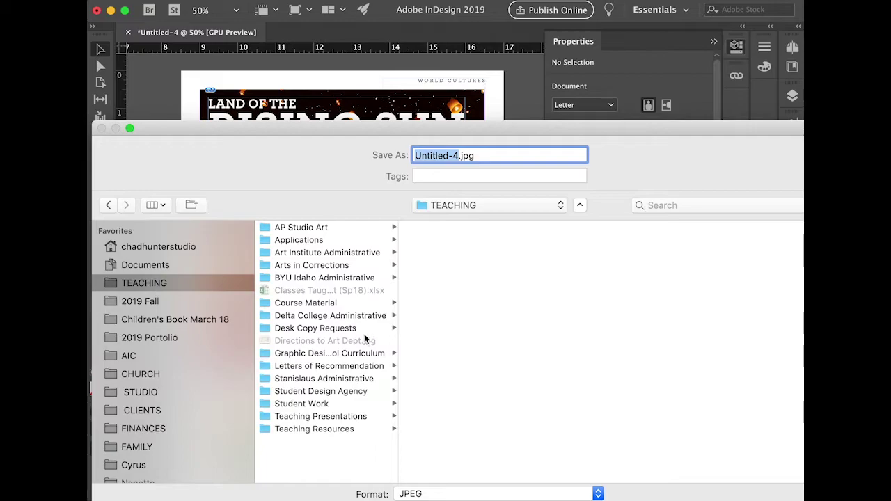
pyautogui.click(312, 405)
pyautogui.click(315, 303)
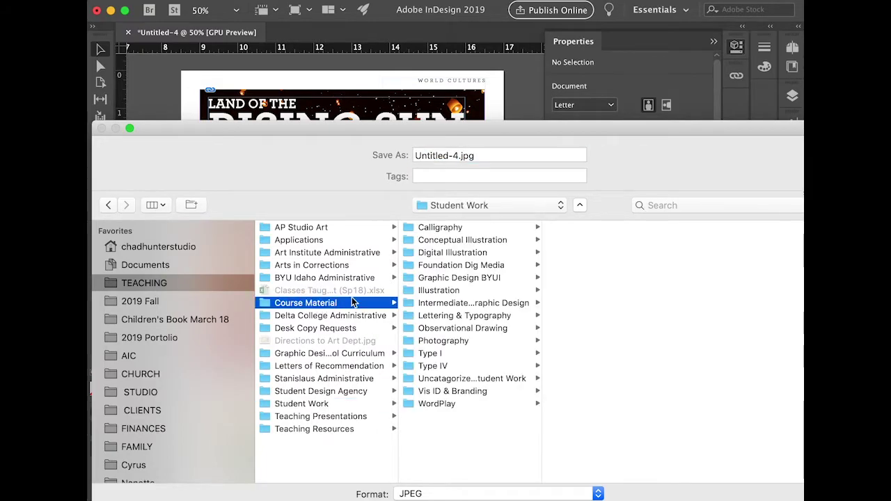
pyautogui.scroll(-5, 452, 418)
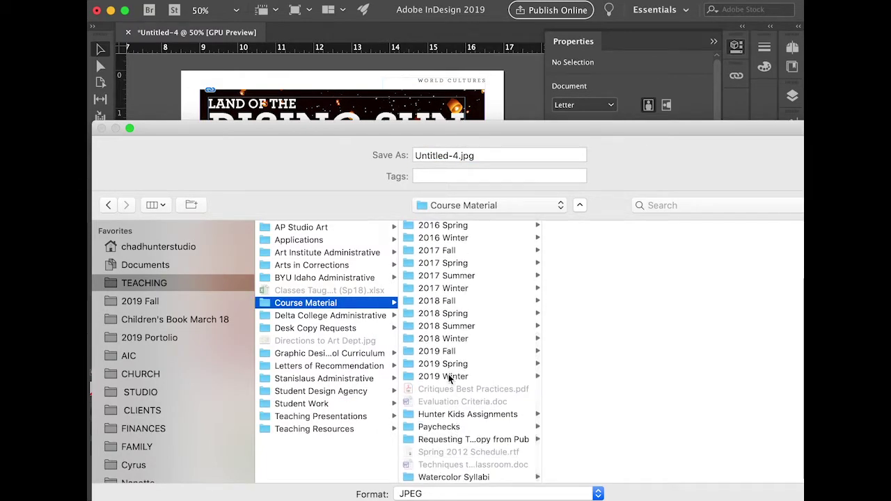
pyautogui.click(473, 350)
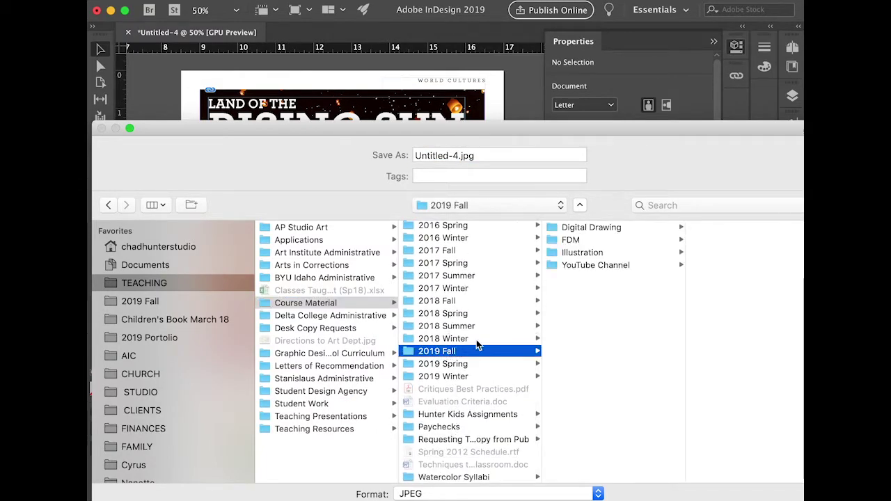
pyautogui.click(593, 240)
pyautogui.click(731, 328)
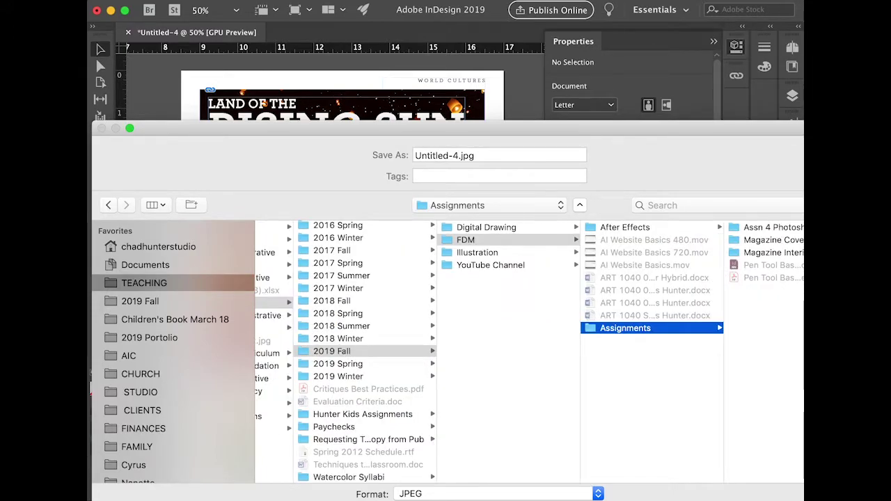
pyautogui.click(788, 254)
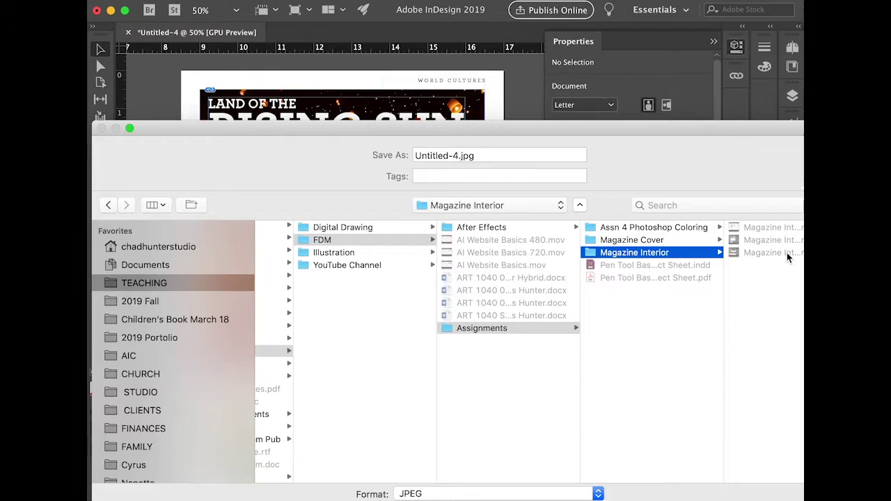
# - Set the export format to Adobe PDF (Print) and name the file Magazine Interior.pdf
pyautogui.click(453, 494)
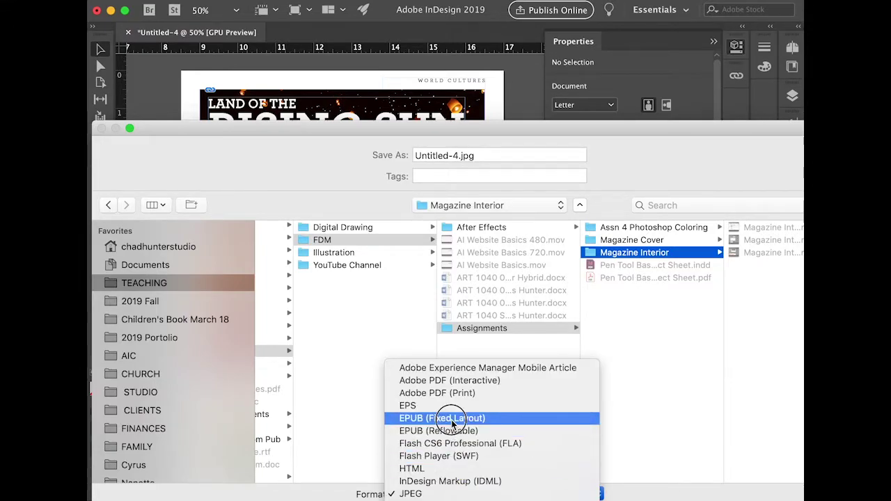
pyautogui.click(452, 394)
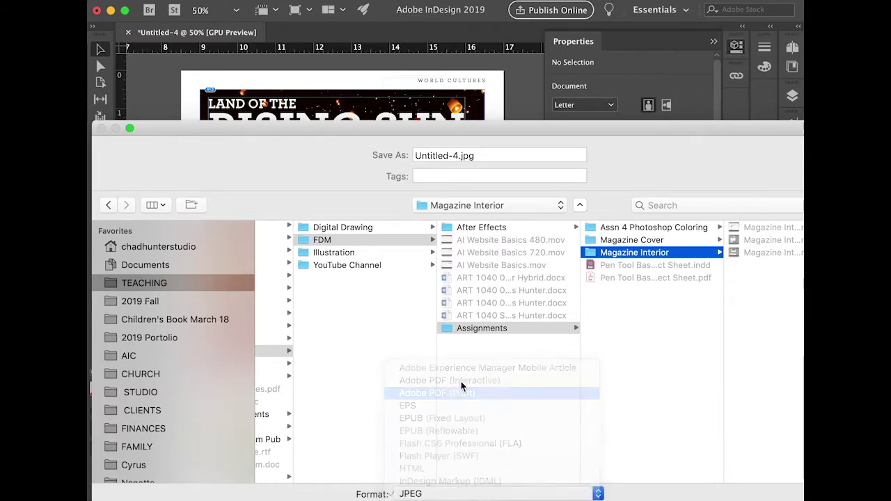
pyautogui.moveTo(457, 155); pyautogui.dragTo(398, 154)
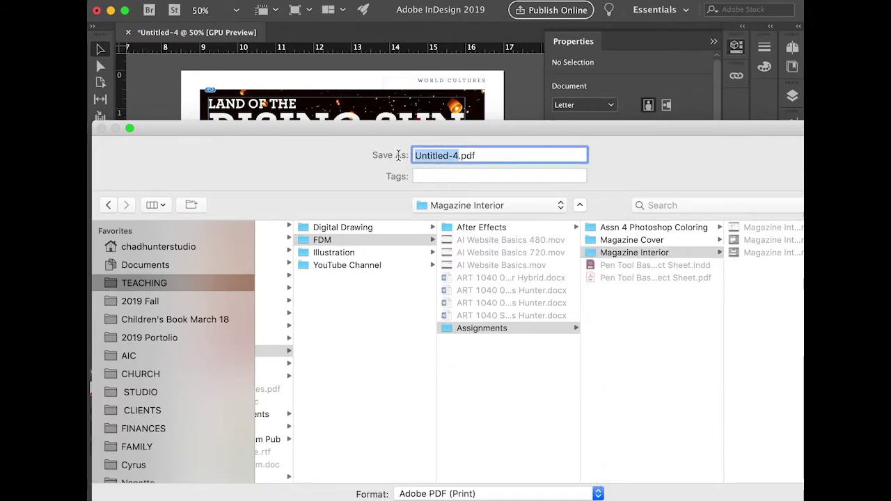
pyautogui.write('MAG')
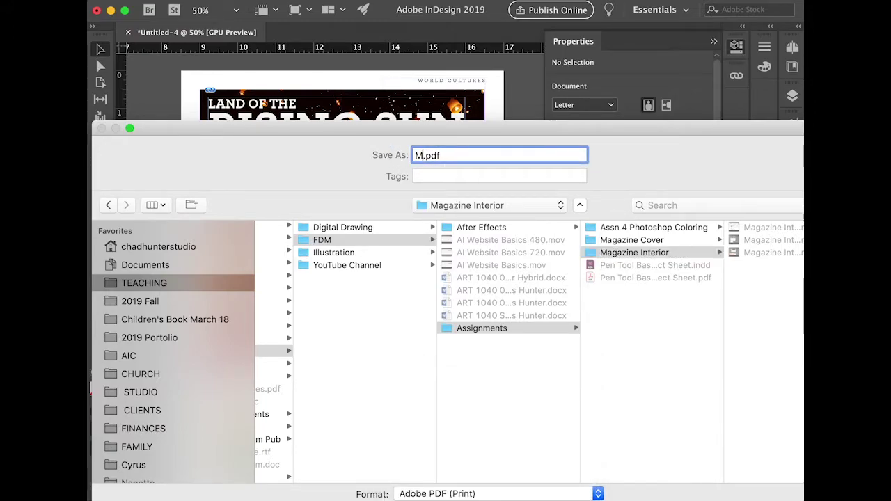
pyautogui.write('agazine Interior')
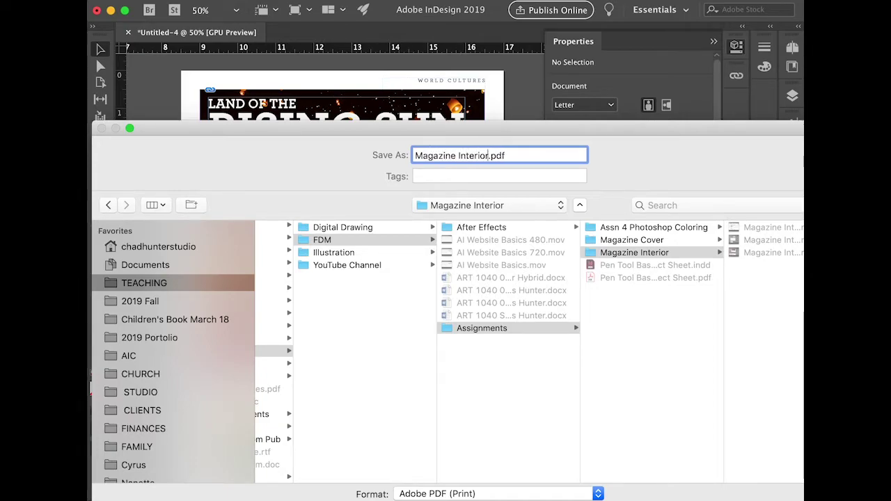
pyautogui.press('Return')
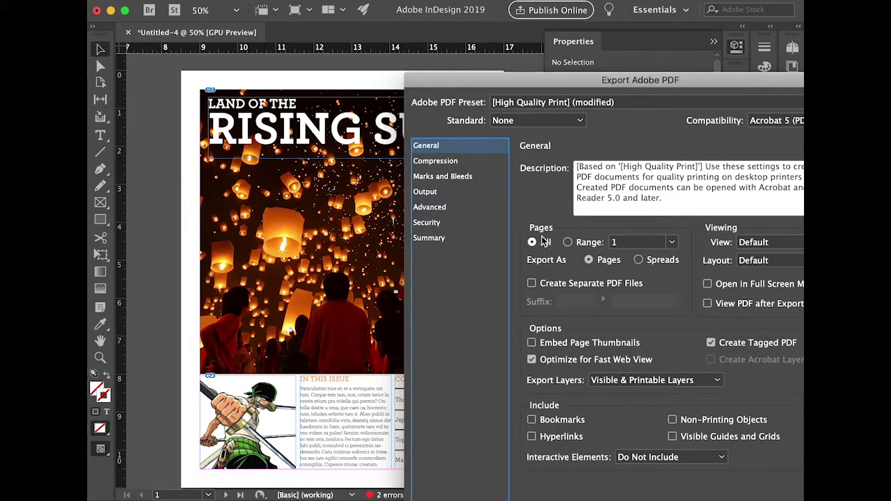
# - Try to export all pages of the PDF as spreads, and cancel the export
pyautogui.moveTo(585, 80); pyautogui.dragTo(471, 52)
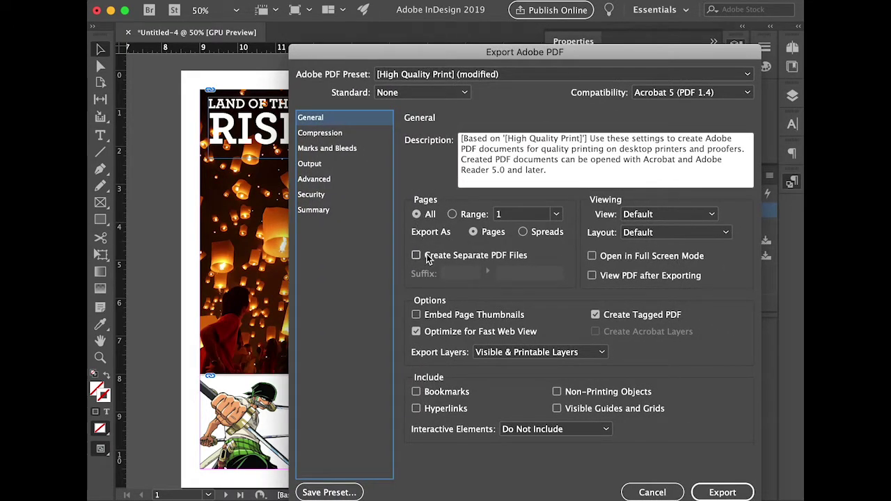
pyautogui.click(524, 232)
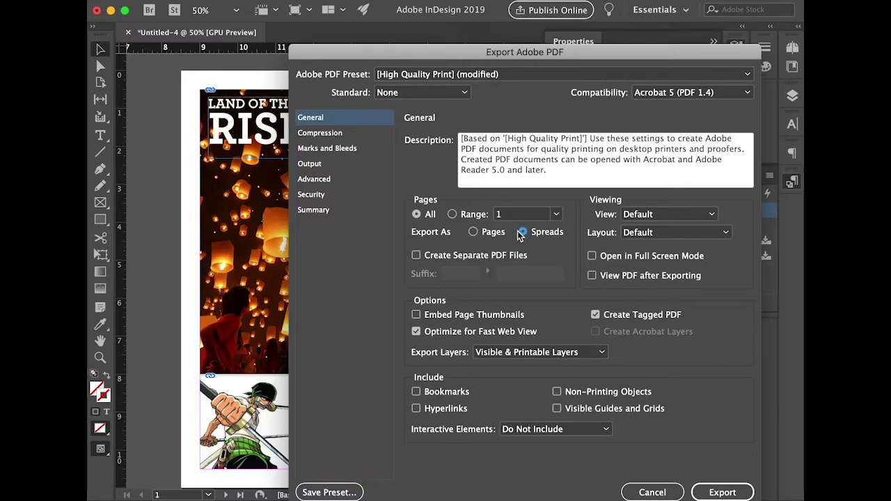
pyautogui.click(717, 492)
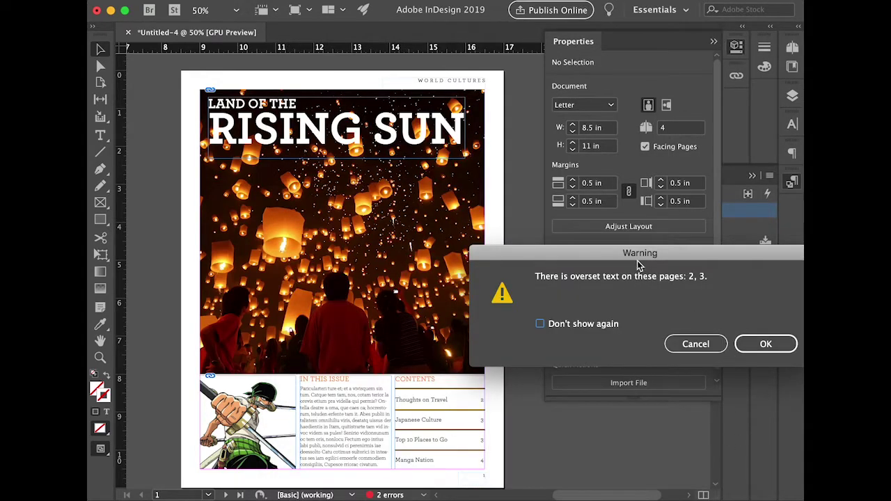
pyautogui.moveTo(673, 255); pyautogui.dragTo(572, 217)
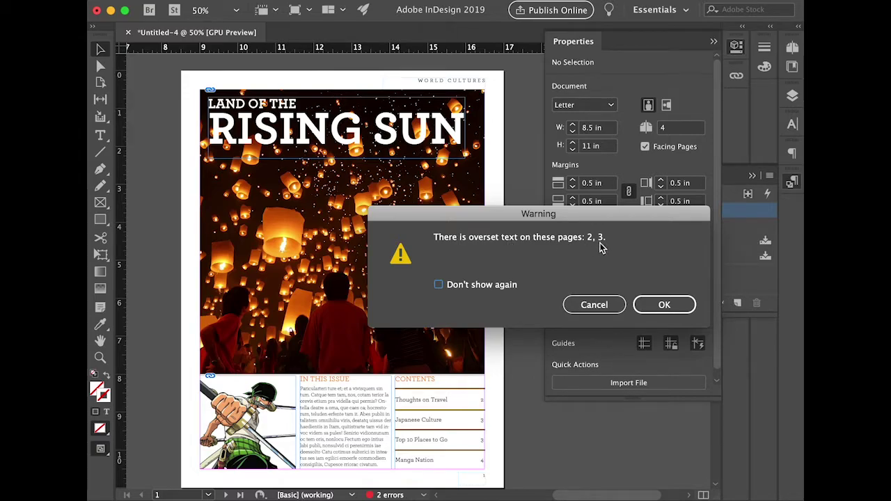
pyautogui.click(593, 305)
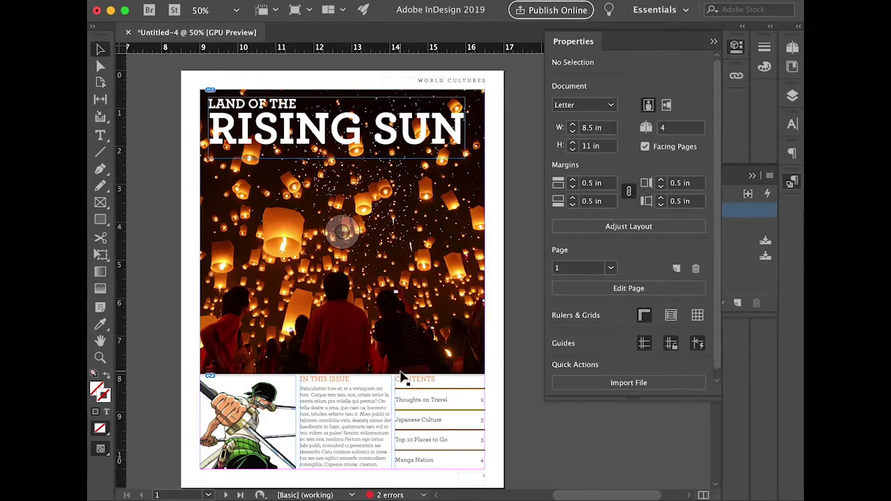
# - Extend the three-column article text frame under the Video Games headline on page 2 to 5.62 in high
pyautogui.moveTo(403, 376); pyautogui.dragTo(503, 171)
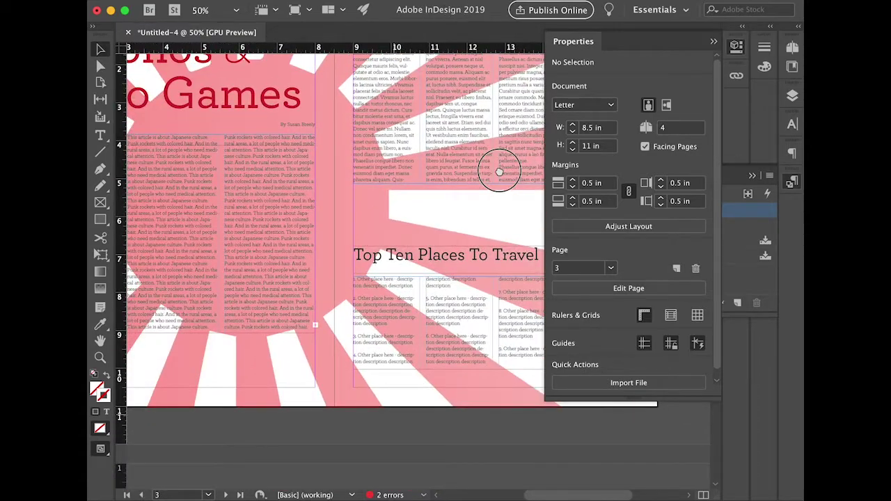
pyautogui.moveTo(314, 328); pyautogui.dragTo(453, 310)
pyautogui.click(136, 267)
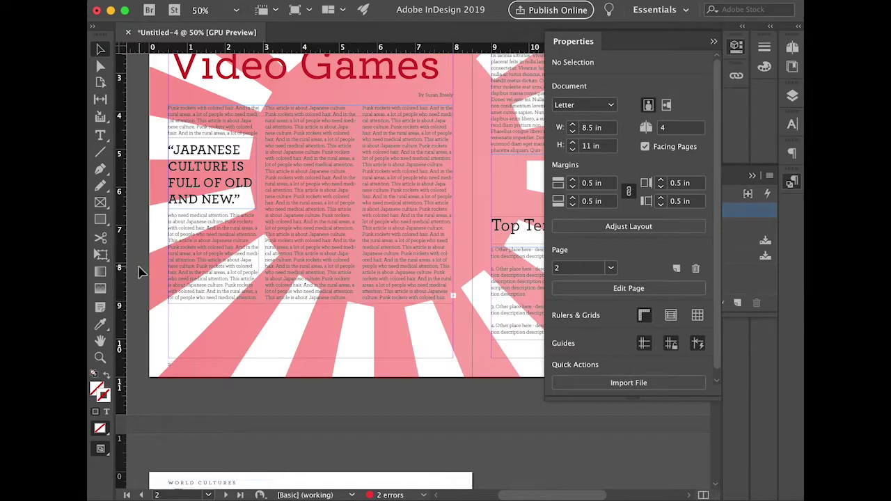
pyautogui.click(326, 272)
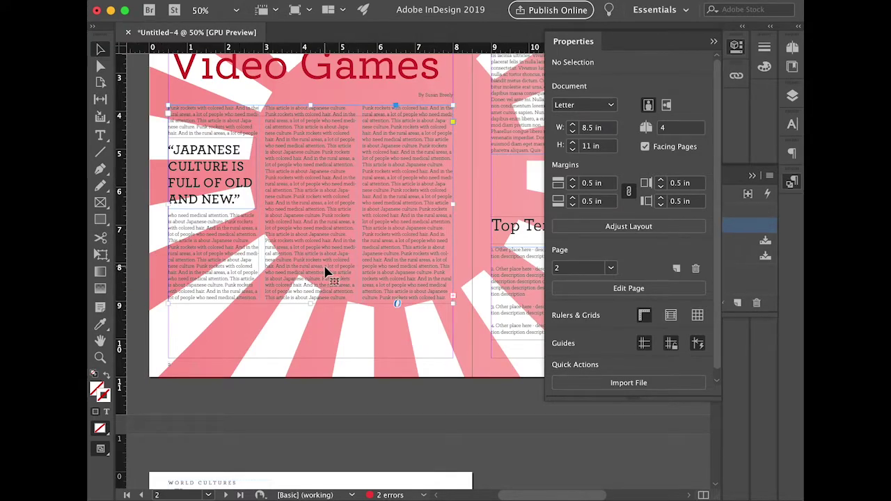
pyautogui.moveTo(312, 301); pyautogui.dragTo(311, 318)
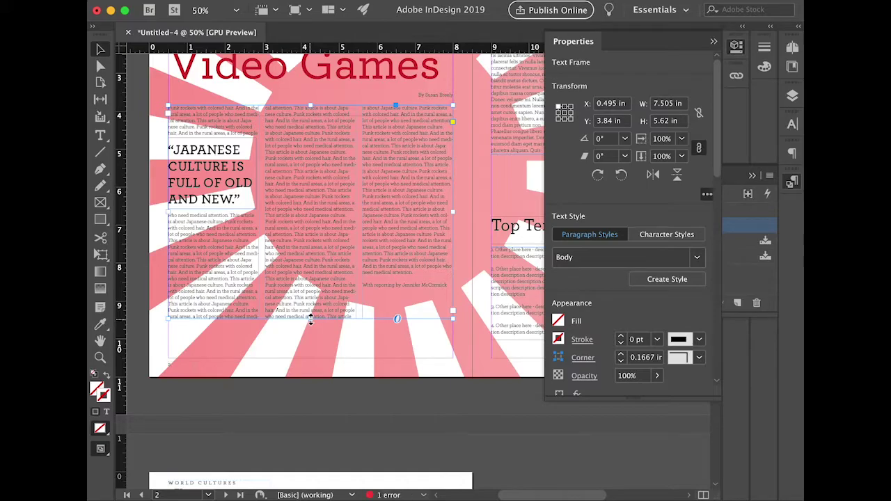
pyautogui.click(443, 391)
# - Extend the four-column text frame under the Thoughts on Travel headline on page 3 to about 4.395 in high
pyautogui.moveTo(496, 326); pyautogui.dragTo(157, 344)
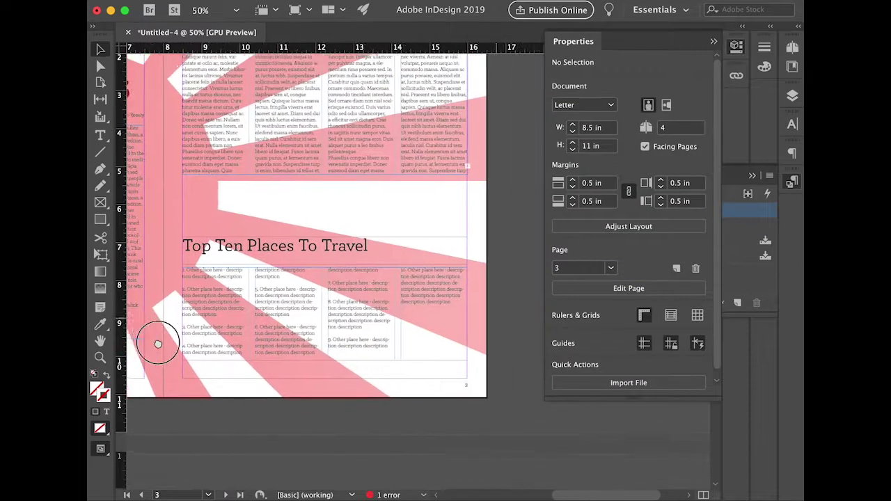
pyautogui.scroll(3, 348, 334)
pyautogui.click(348, 207)
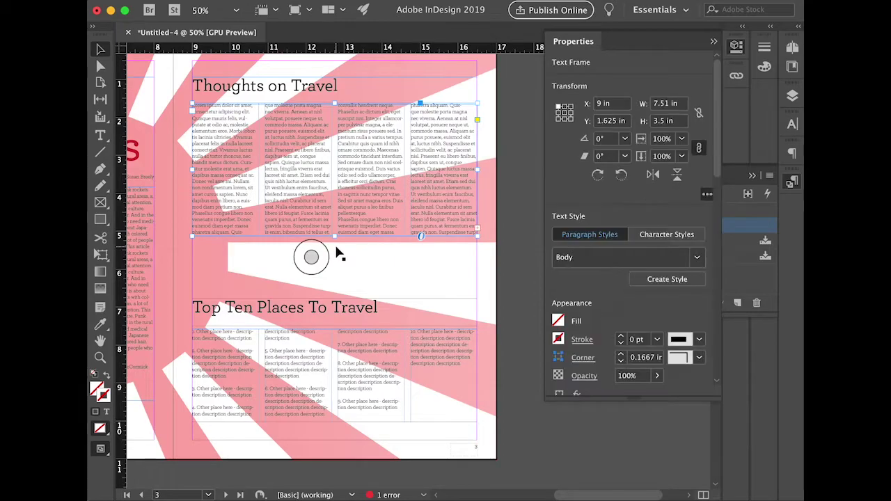
pyautogui.moveTo(334, 235); pyautogui.dragTo(335, 273)
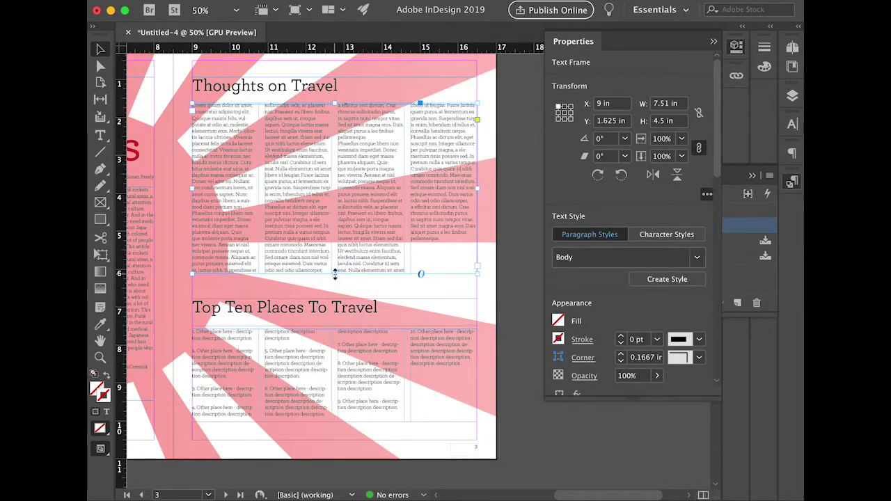
pyautogui.click(513, 246)
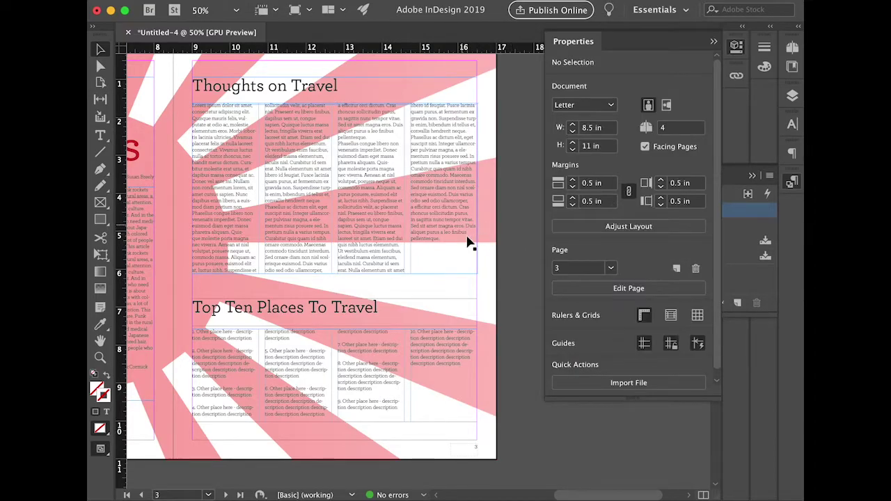
pyautogui.click(358, 265)
pyautogui.moveTo(334, 272); pyautogui.dragTo(336, 255)
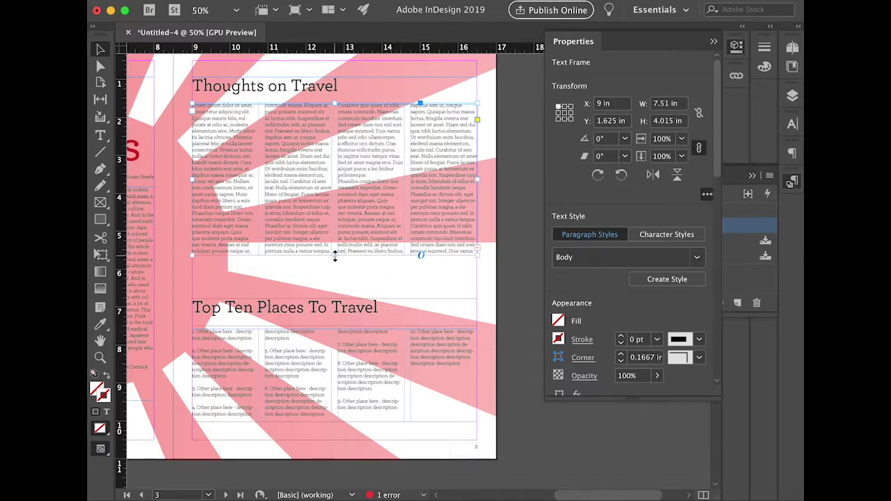
pyautogui.moveTo(336, 255); pyautogui.dragTo(334, 270)
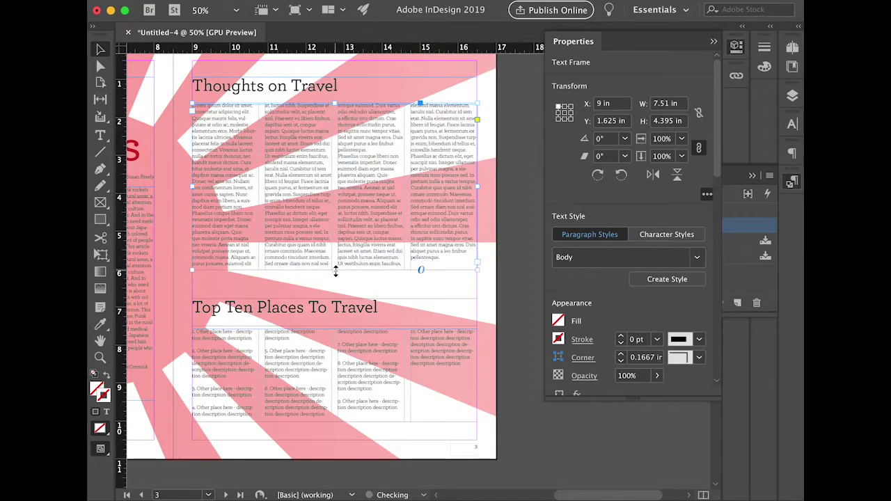
pyautogui.click(527, 254)
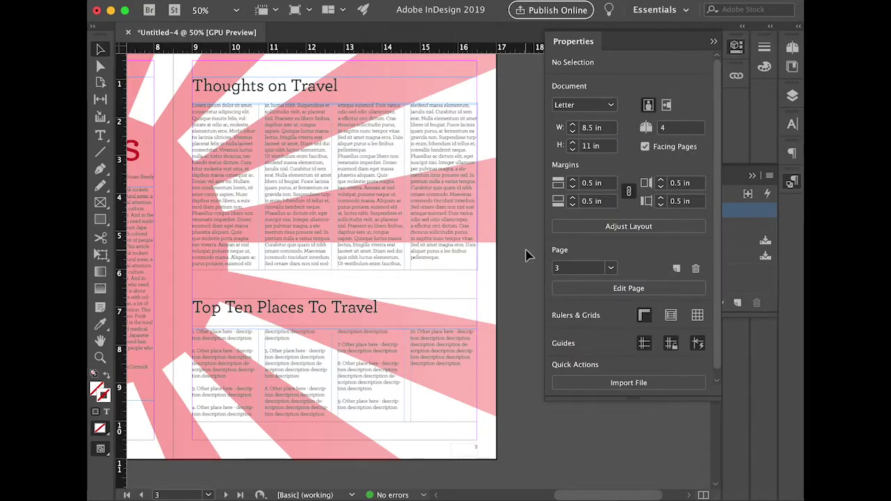
# - Export all pages as spreads to an Adobe PDF (Print) file named Magazine Interior Final.pdf in the Magazine Interior folder
pyautogui.press('super+e')
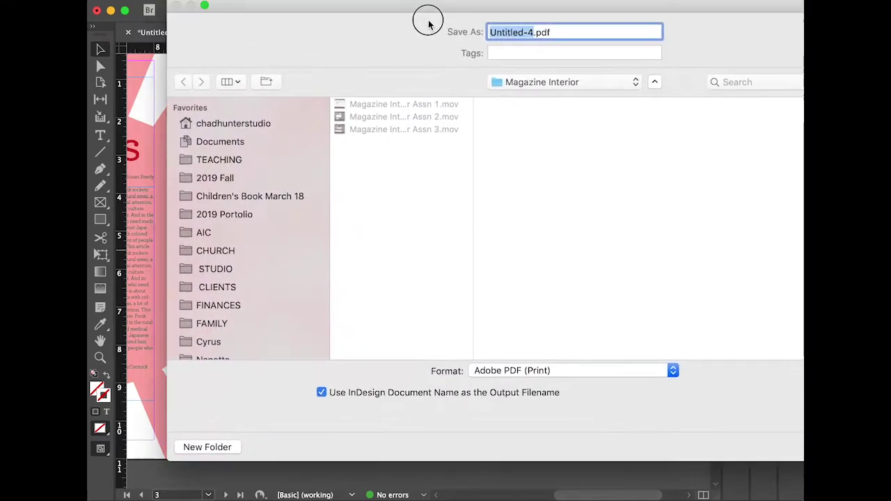
pyautogui.write('Maga')
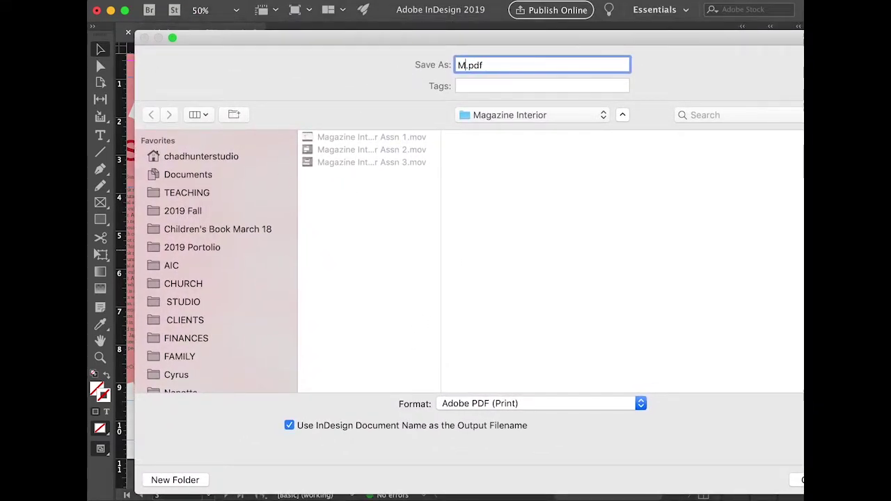
pyautogui.write('zine')
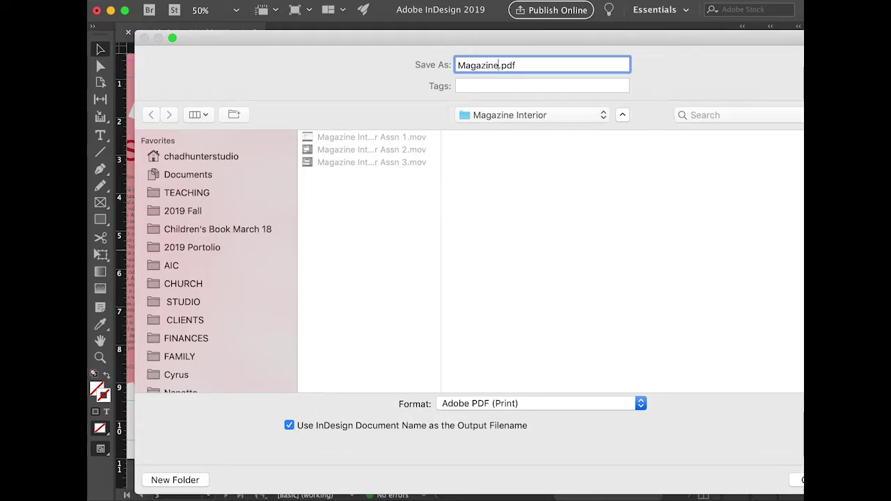
pyautogui.write(' Interior Final')
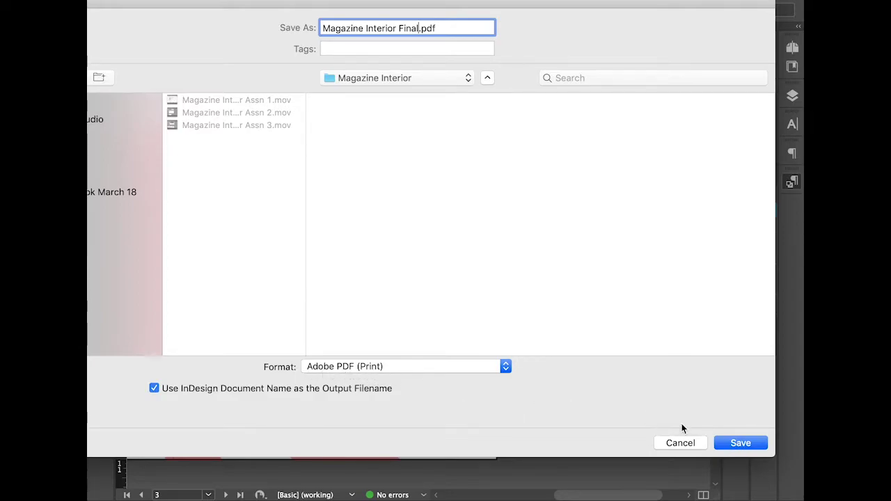
pyautogui.click(741, 442)
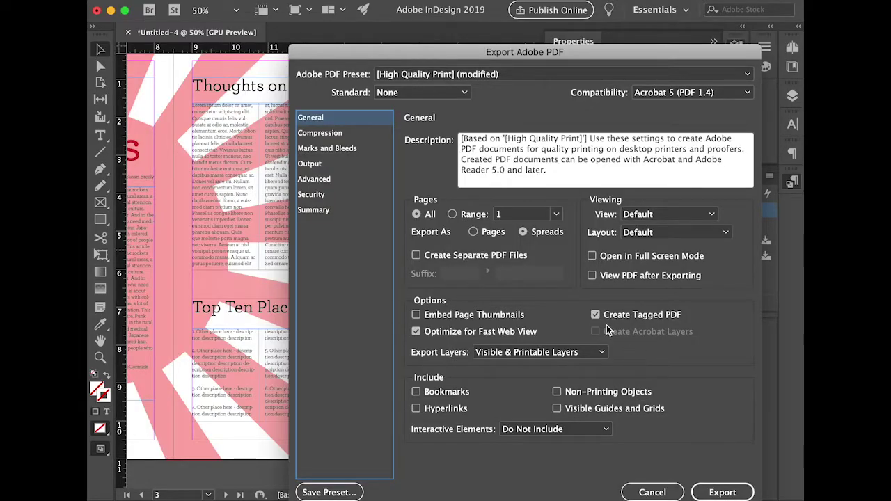
pyautogui.click(718, 493)
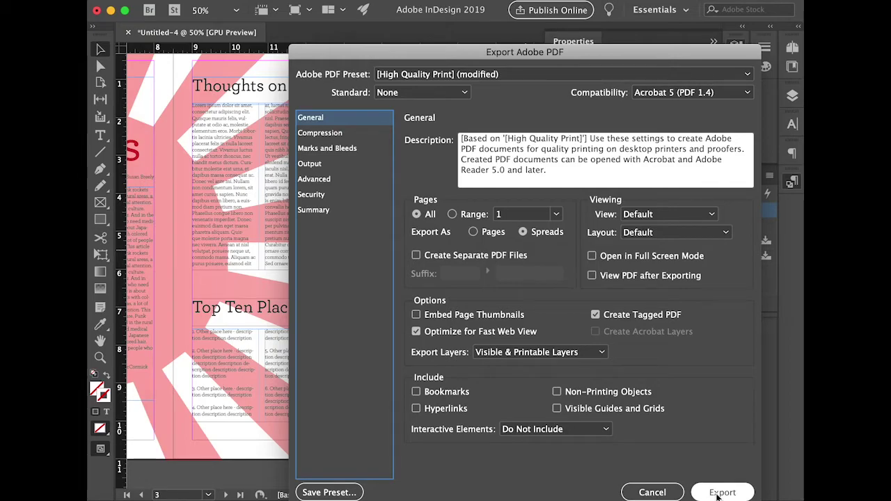
pyautogui.click(718, 492)
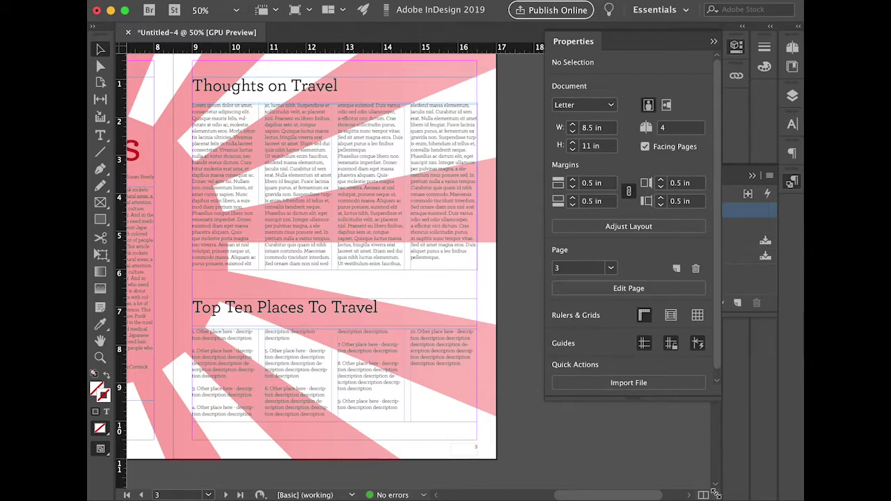